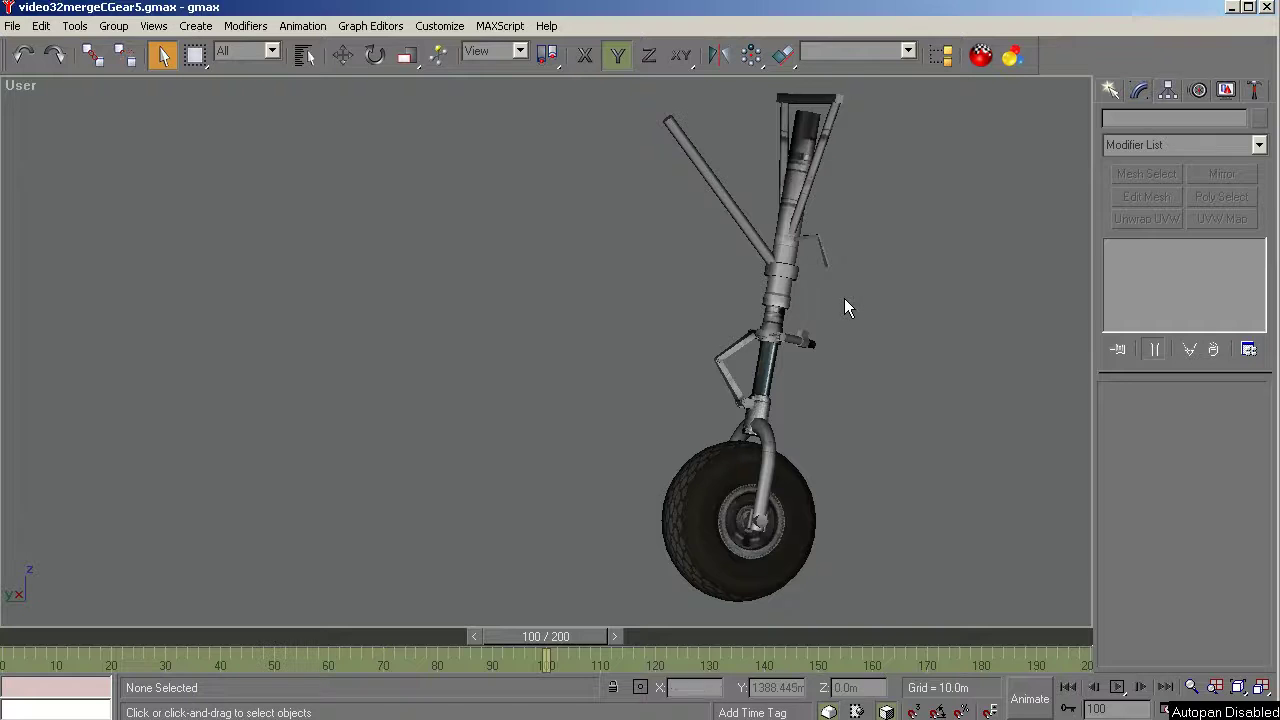
# Select only c_gear_01 by name, with child-object selection turned off
pyautogui.click(304, 56)
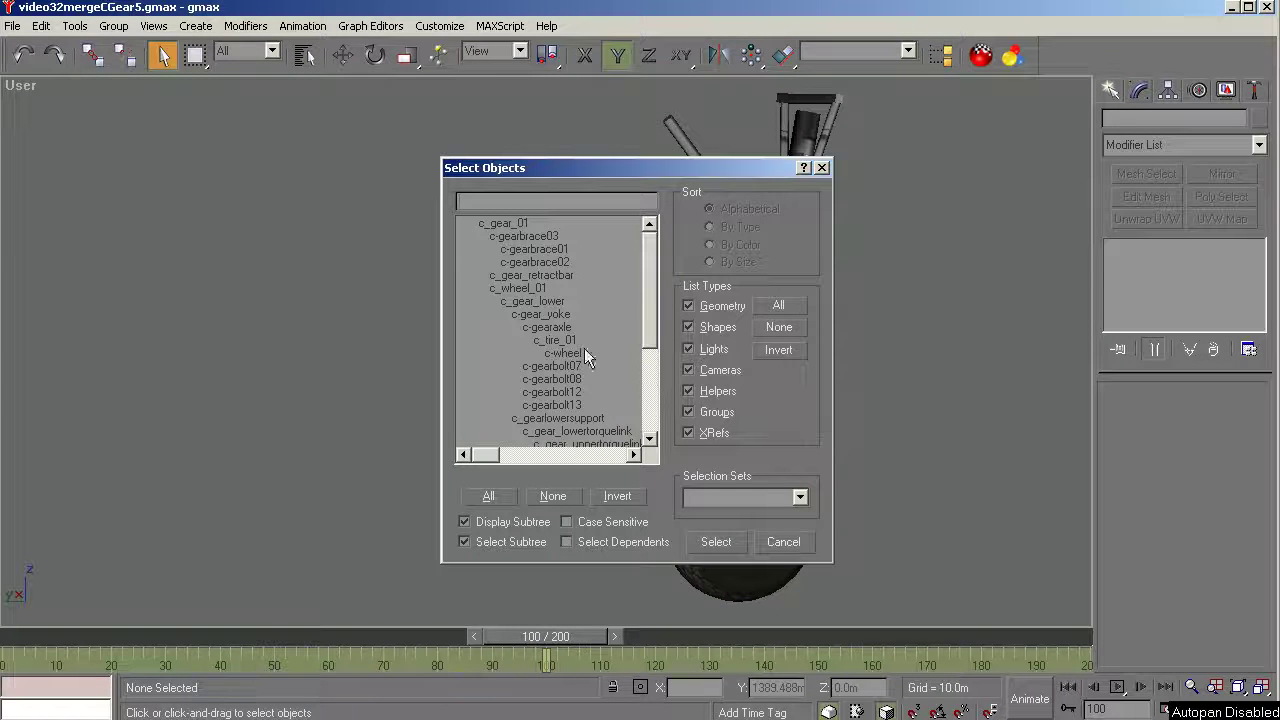
pyautogui.click(505, 231)
pyautogui.click(501, 545)
pyautogui.scroll(-4, 530, 545)
pyautogui.scroll(4, 653, 269)
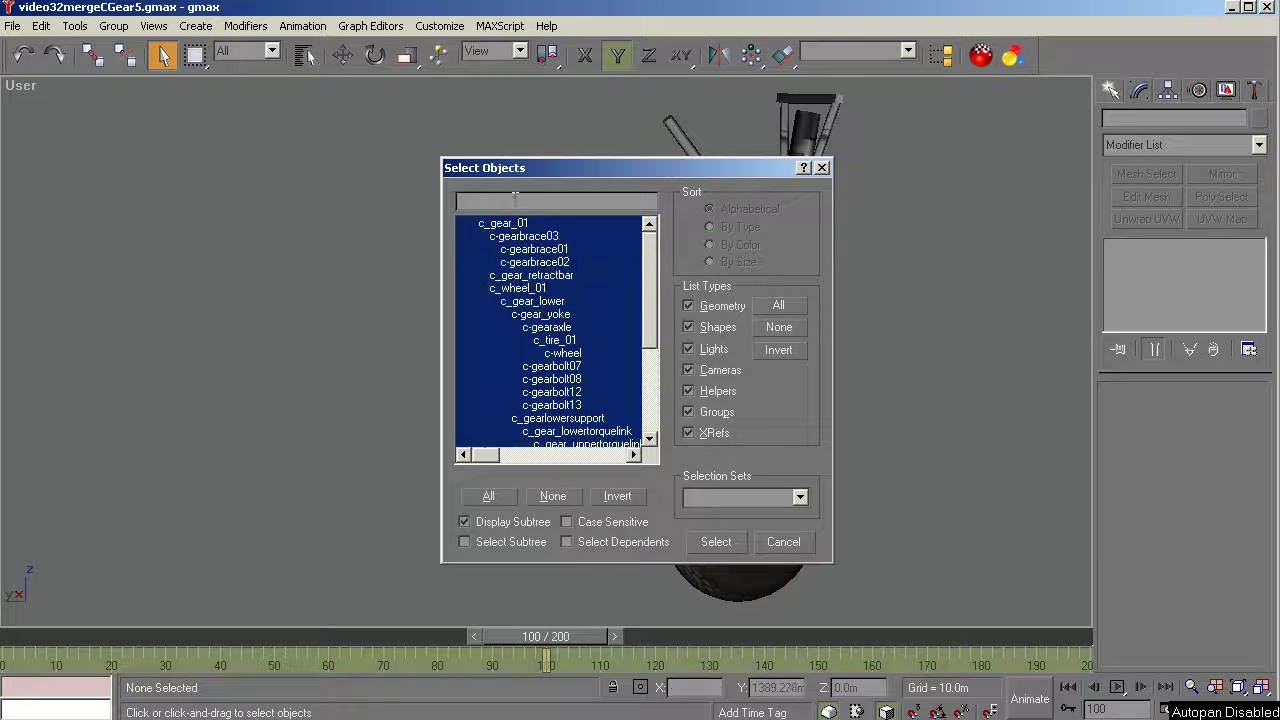
pyautogui.click(503, 224)
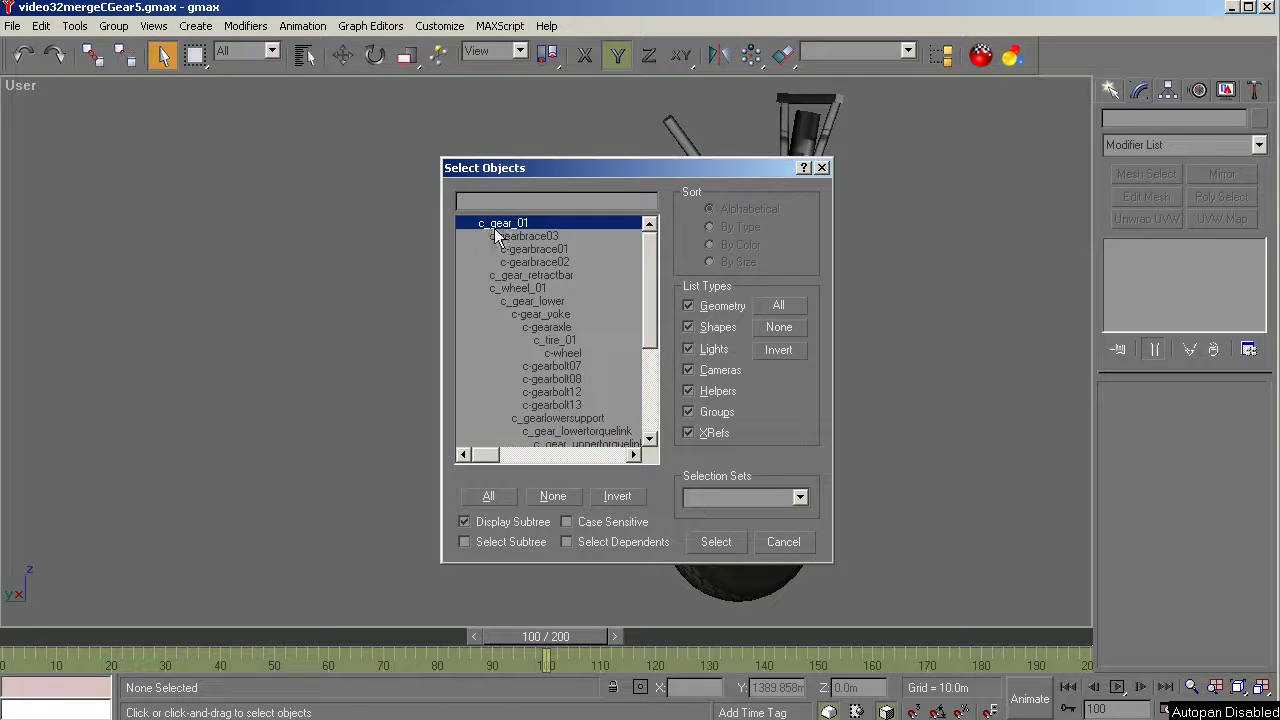
pyautogui.click(714, 542)
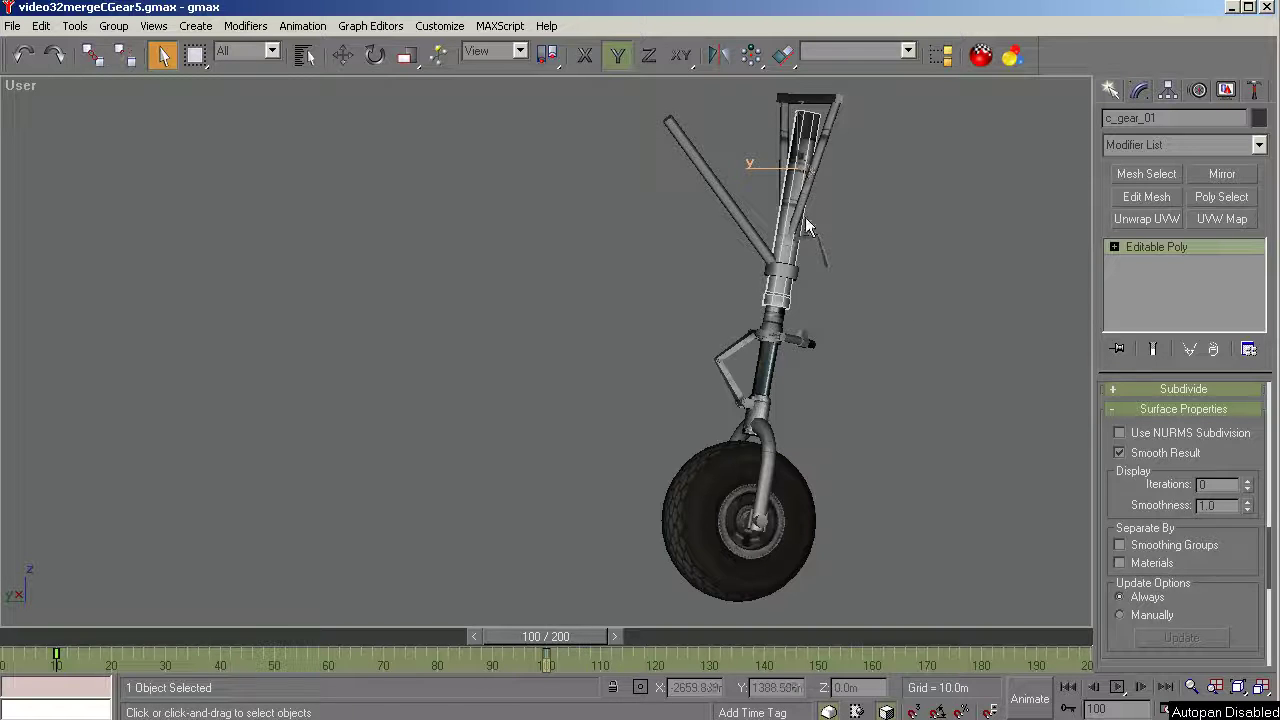
# Inspect gear parts: c_gear_lower, torque links, retract bar, brackets, c_wheel_01, then c_gear_01
pyautogui.click(768, 378)
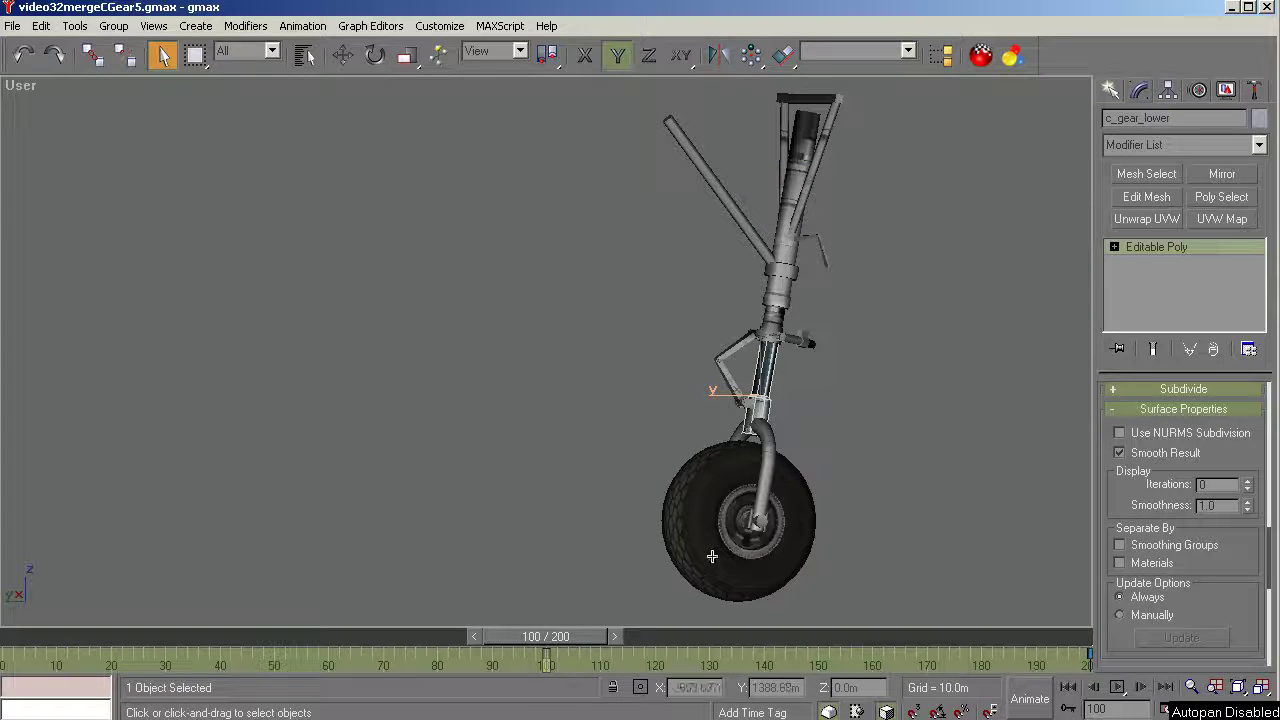
pyautogui.moveTo(686, 337); pyautogui.dragTo(736, 402)
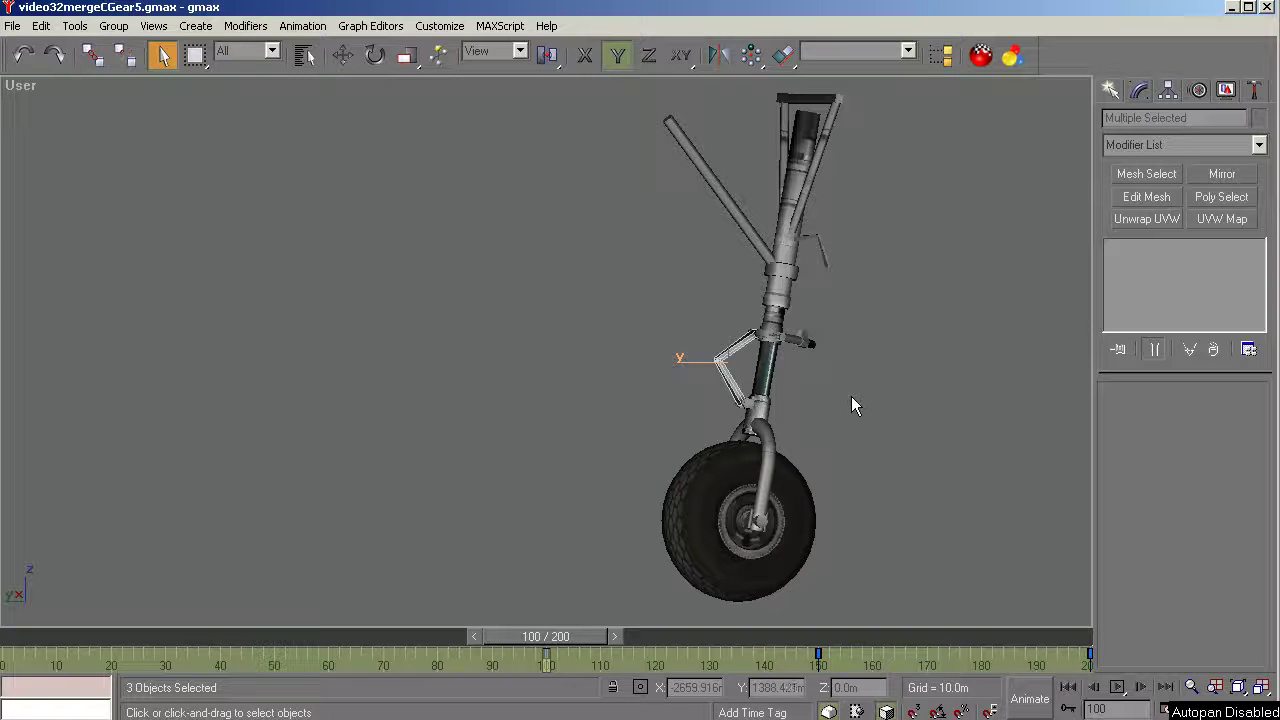
pyautogui.moveTo(697, 225); pyautogui.dragTo(724, 156)
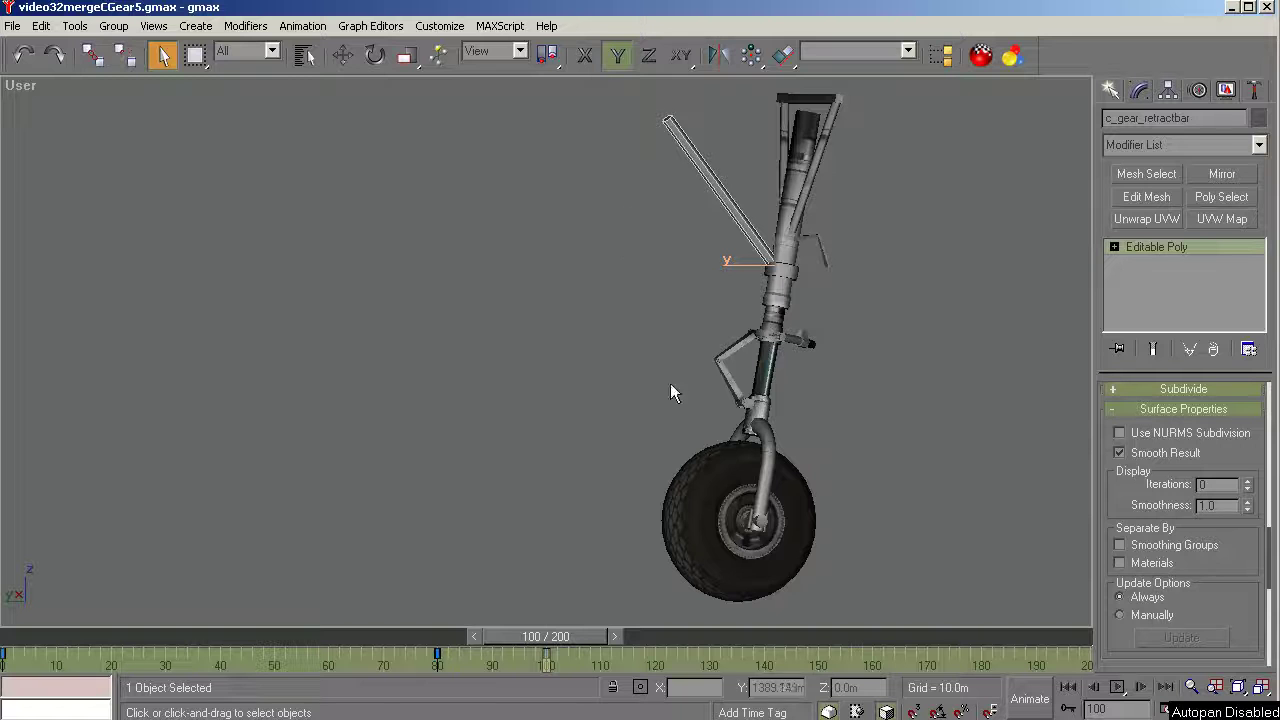
pyautogui.click(870, 296)
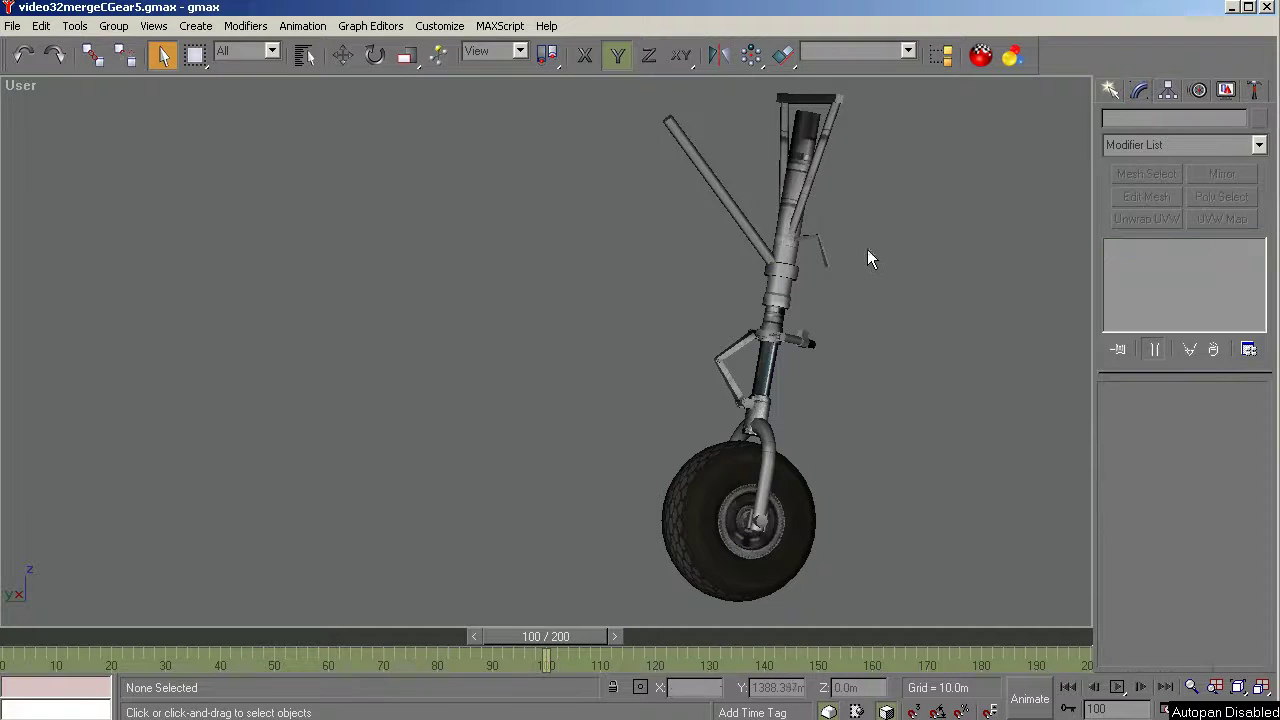
pyautogui.moveTo(855, 214); pyautogui.dragTo(815, 265)
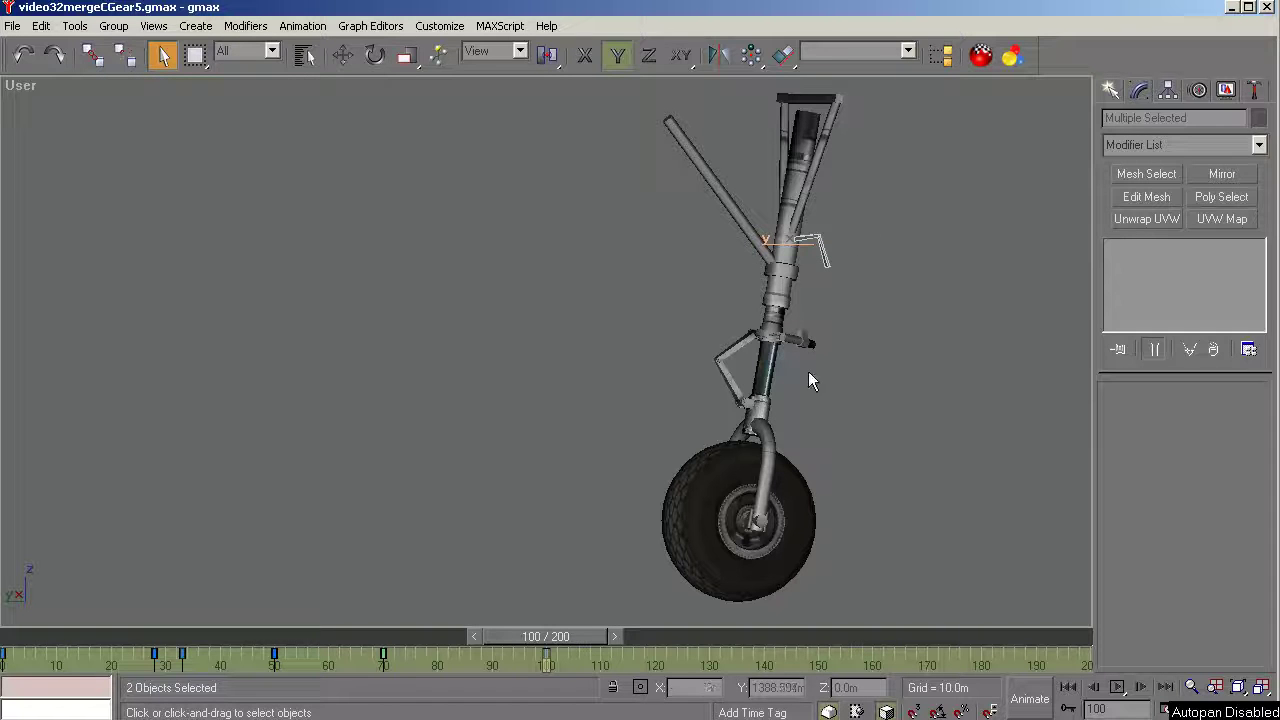
pyautogui.click(780, 323)
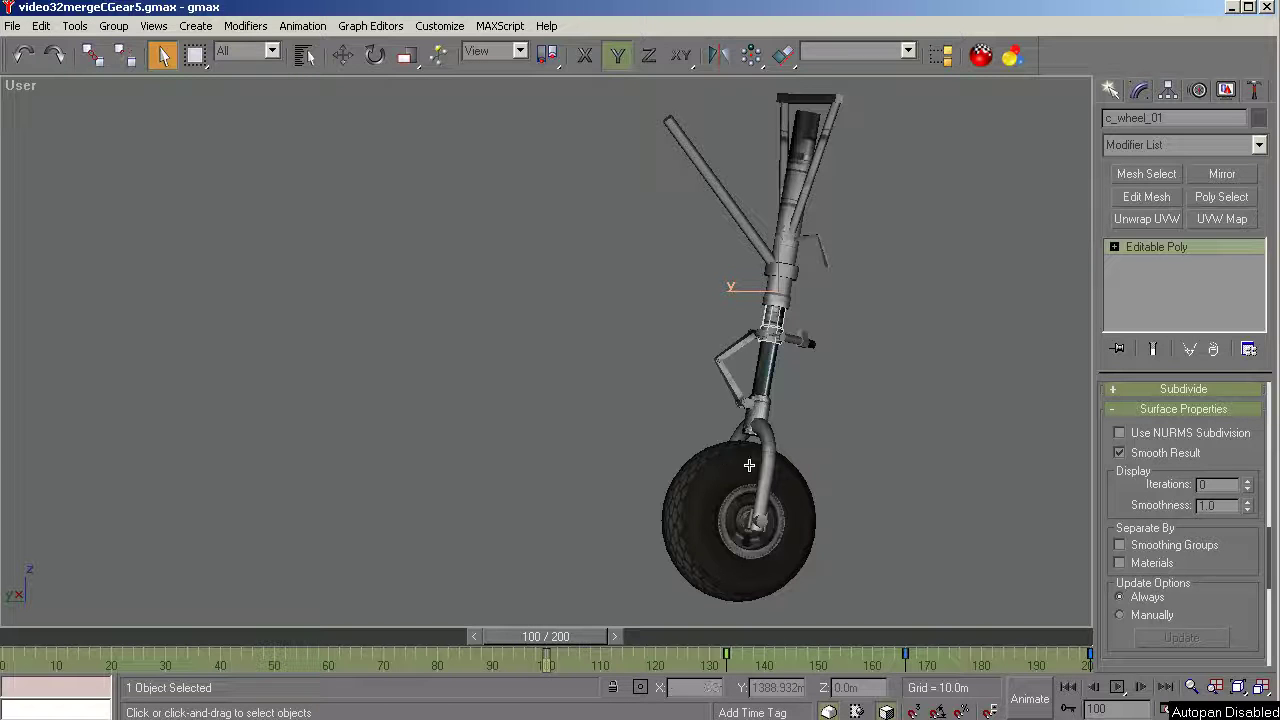
pyautogui.click(846, 425)
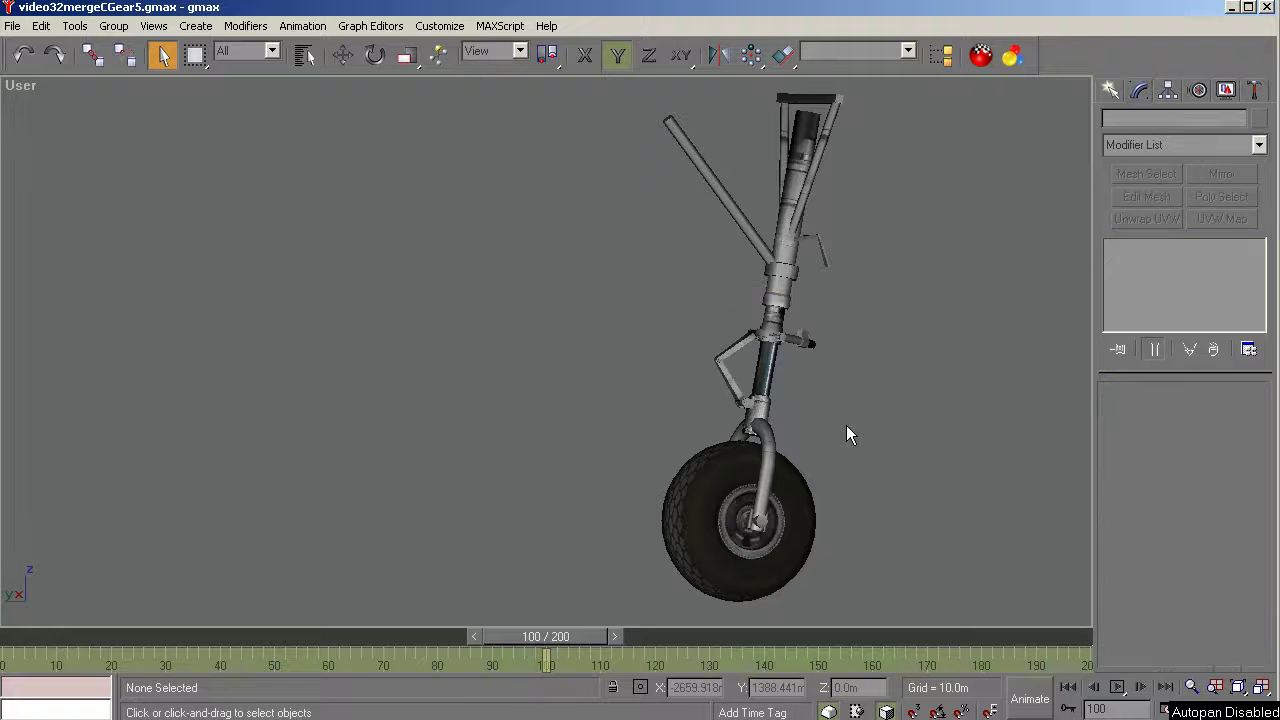
pyautogui.click(808, 150)
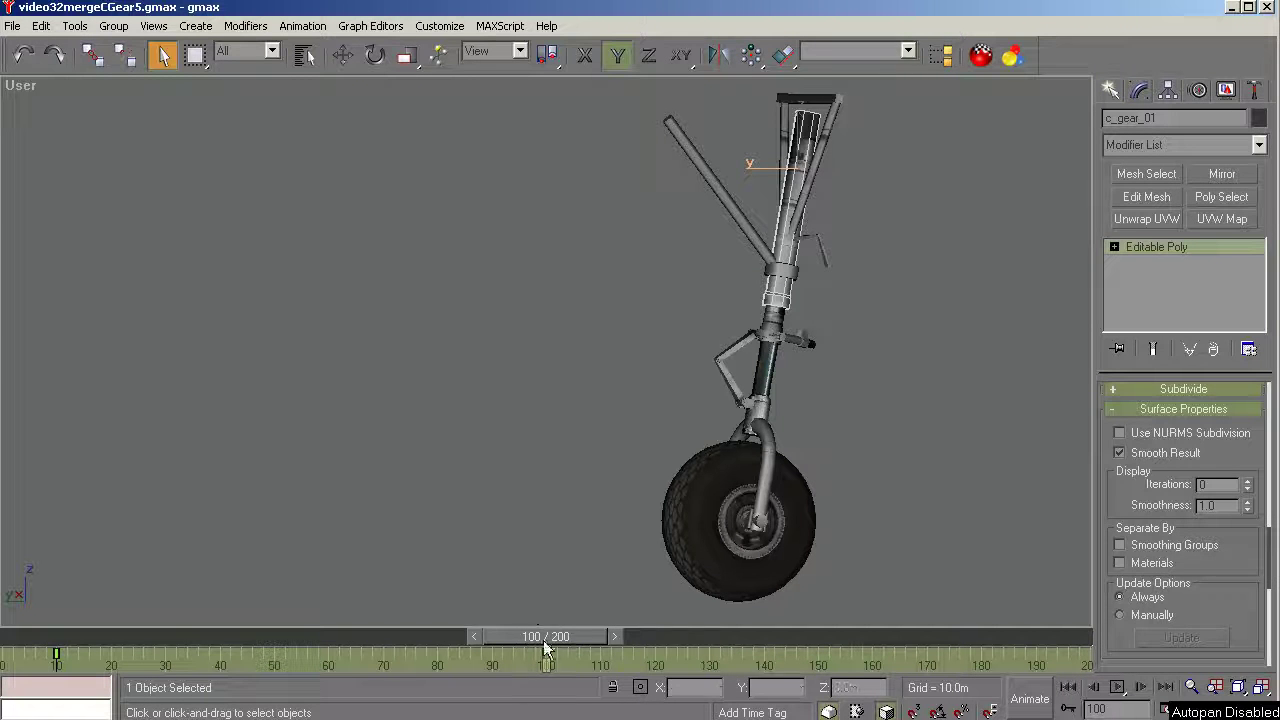
# Scrub the timeline back and forth to review the nose gear retracting and extending
pyautogui.moveTo(536, 636); pyautogui.dragTo(60, 601)
pyautogui.press('q')
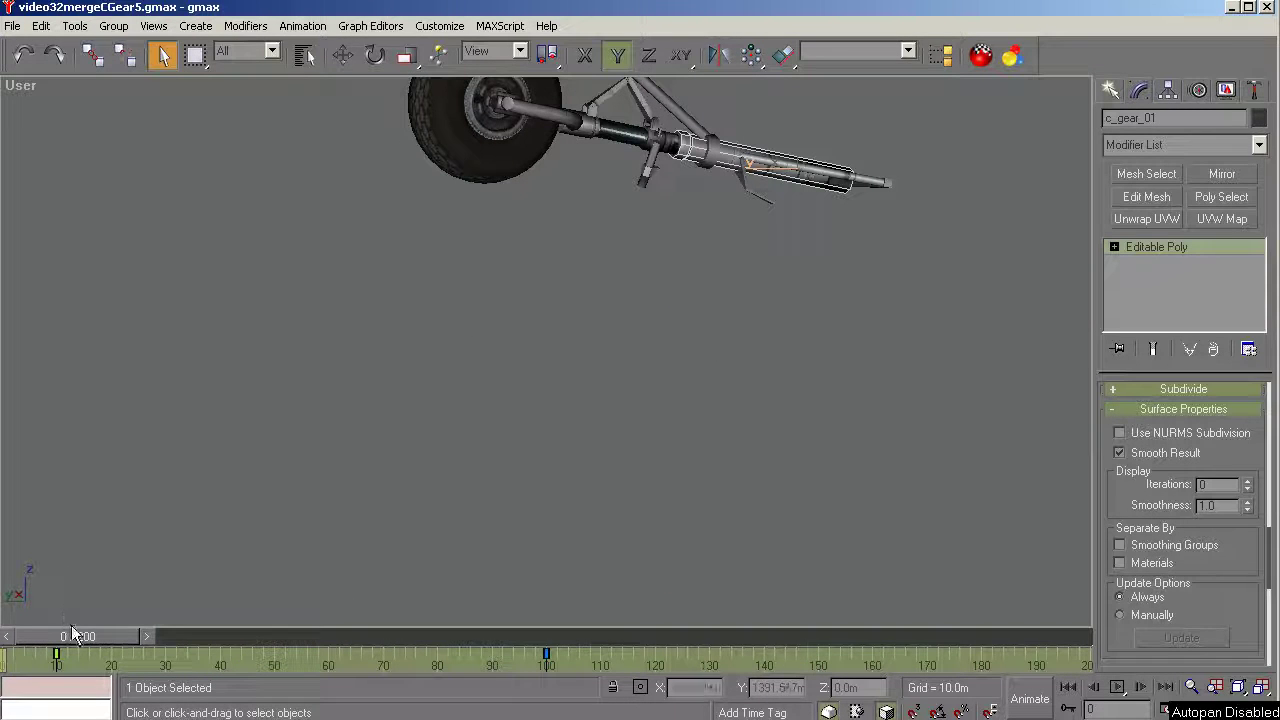
pyautogui.moveTo(50, 636); pyautogui.dragTo(520, 663)
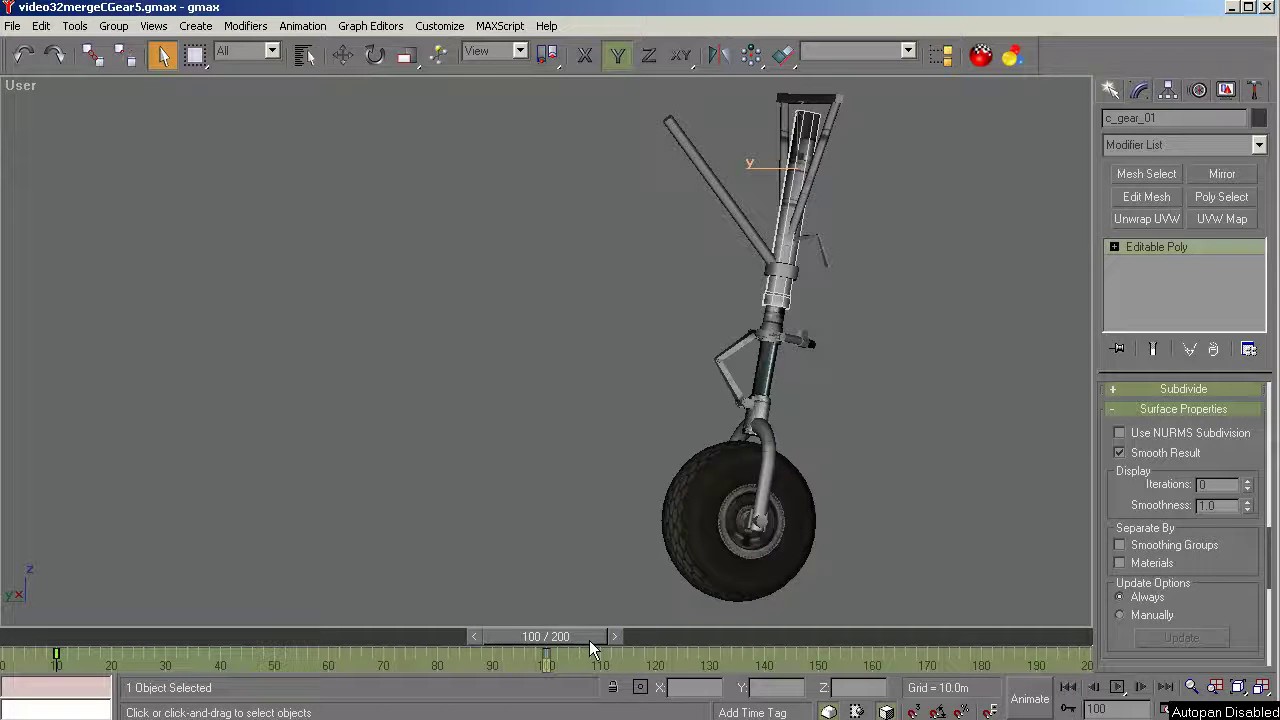
pyautogui.moveTo(589, 639); pyautogui.dragTo(170, 634)
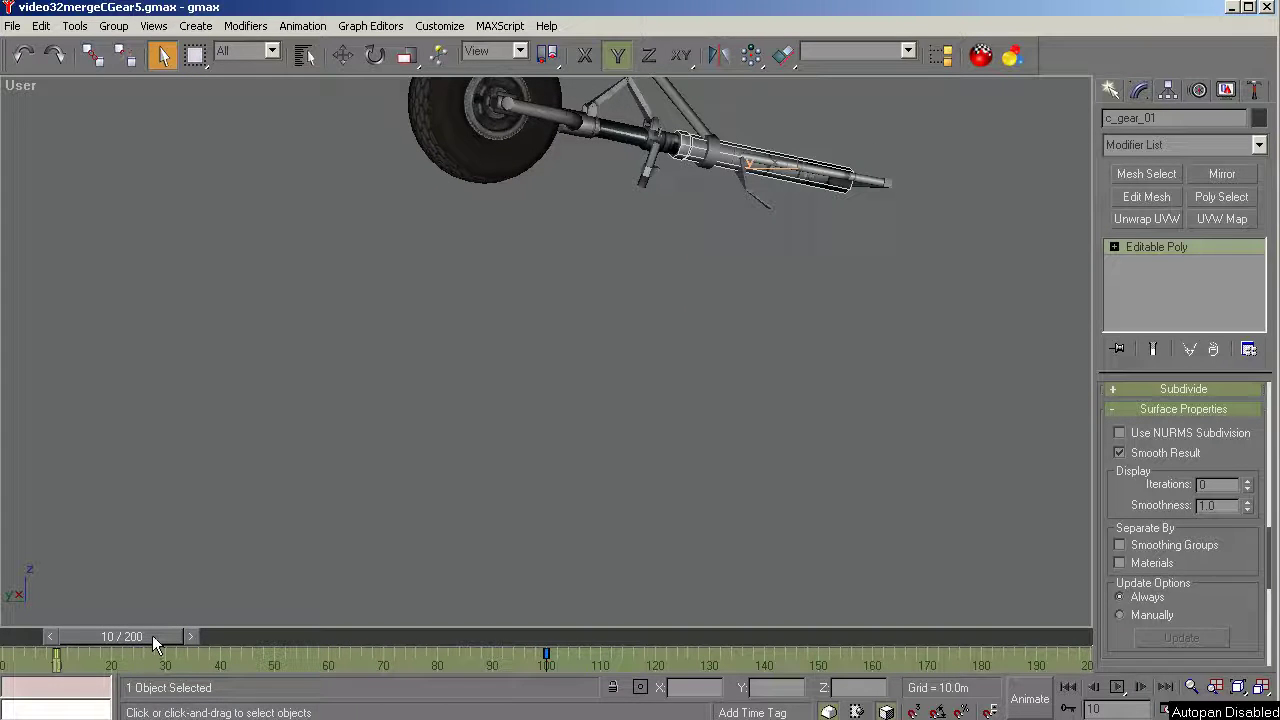
pyautogui.moveTo(152, 636)
pyautogui.mouseDown()
pyautogui.moveTo(97, 635)
pyautogui.moveTo(136, 636)
pyautogui.mouseUp()
pyautogui.press(',')
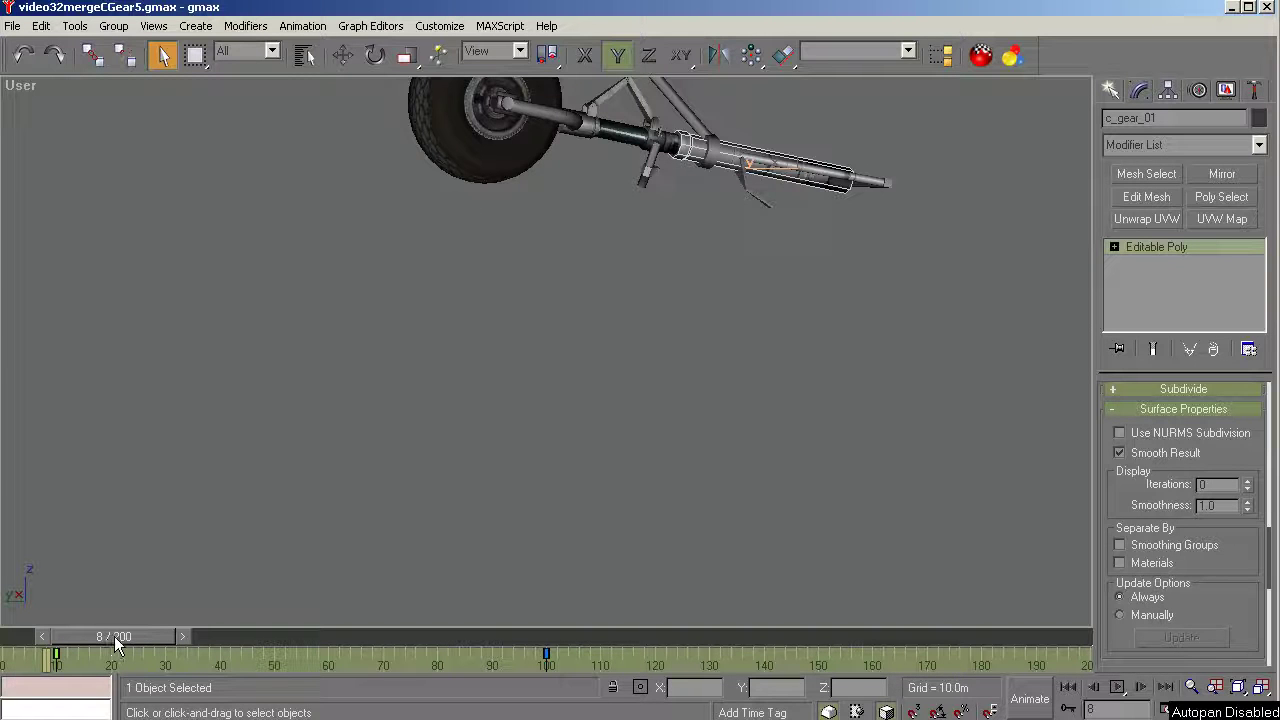
pyautogui.moveTo(114, 636); pyautogui.dragTo(142, 634)
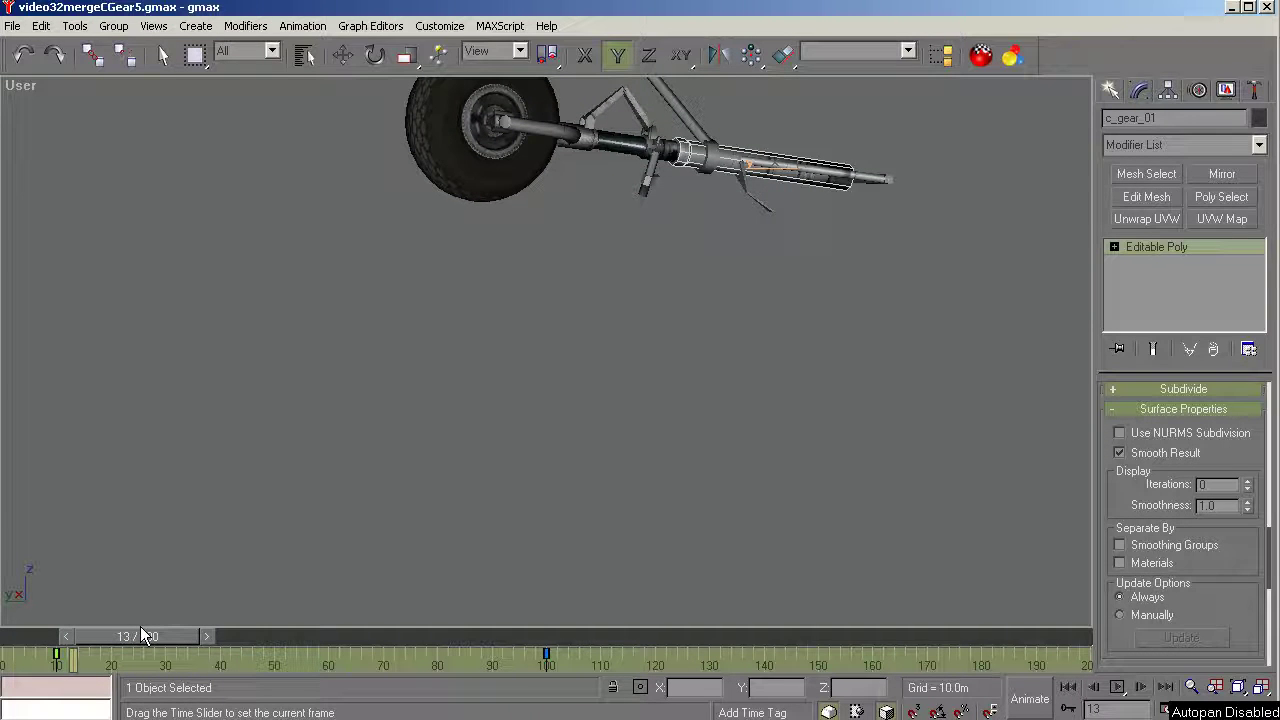
pyautogui.moveTo(141, 628)
pyautogui.mouseDown()
pyautogui.moveTo(154, 628)
pyautogui.moveTo(71, 630)
pyautogui.moveTo(126, 632)
pyautogui.mouseUp()
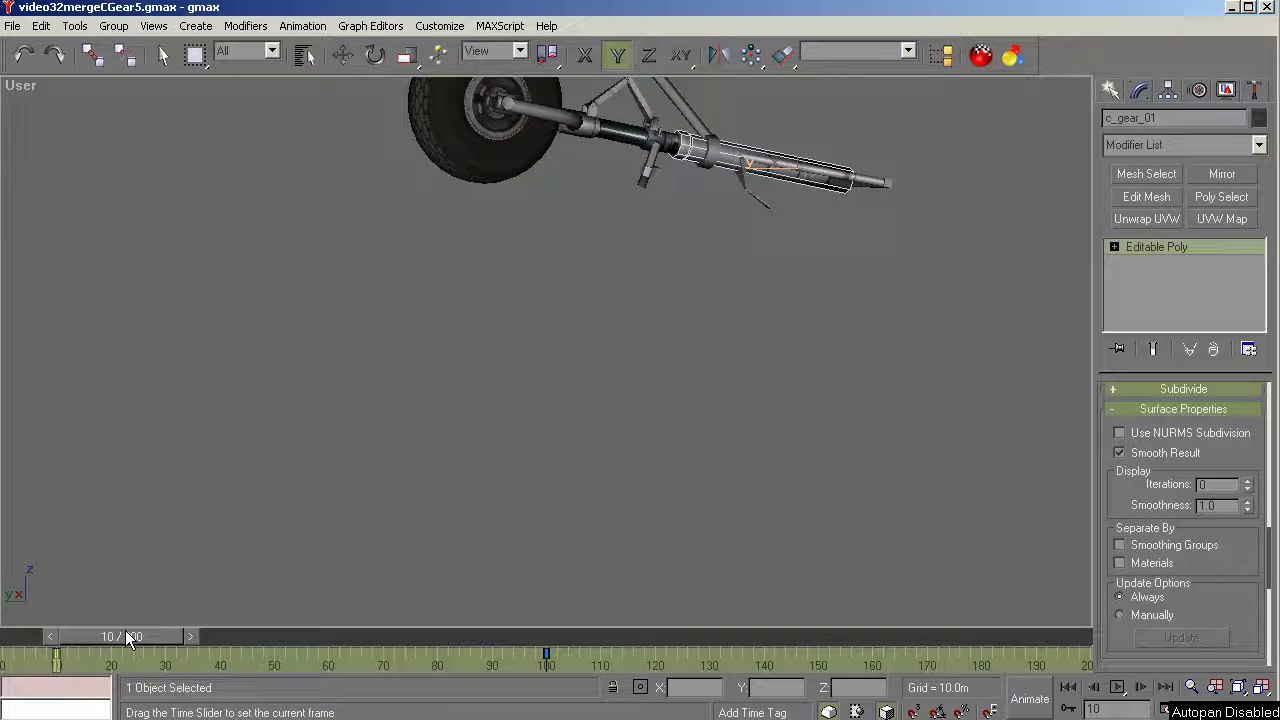
pyautogui.moveTo(125, 630); pyautogui.dragTo(547, 637)
pyautogui.press('q')
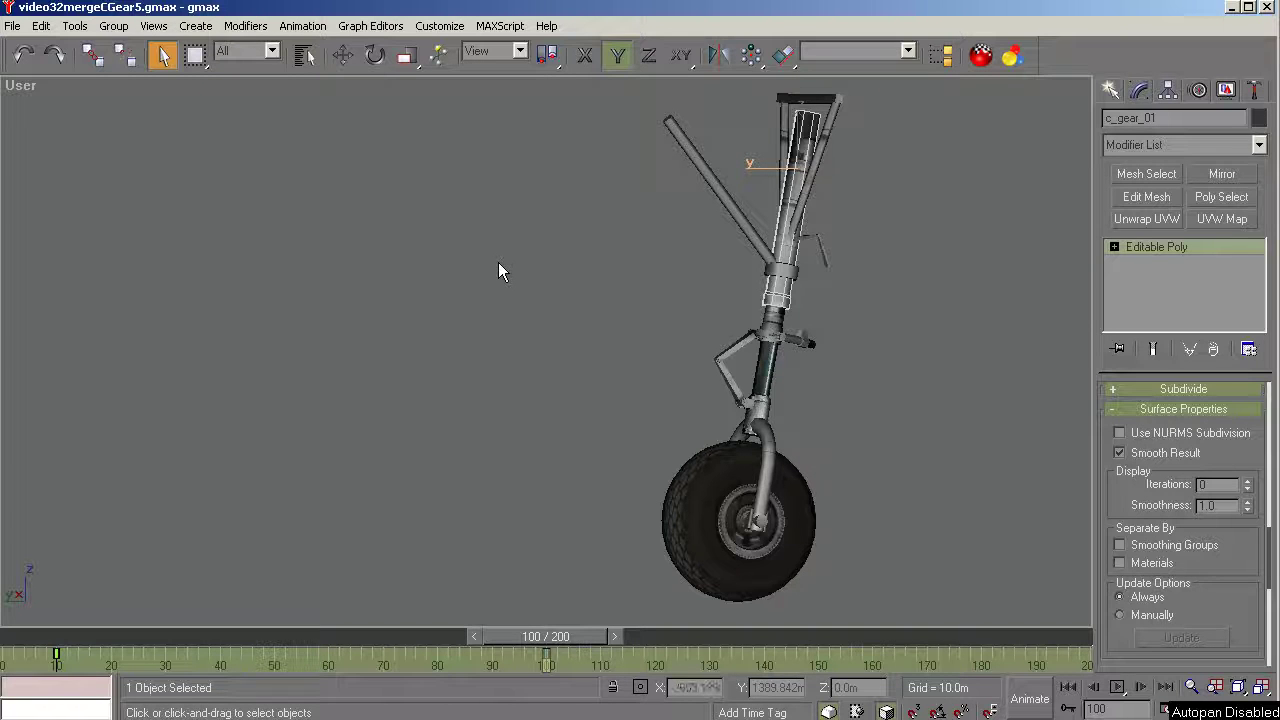
# Unhide every hidden object except Box02 and CalibrationBox, then rewind to frame 0
pyautogui.click(950, 390)
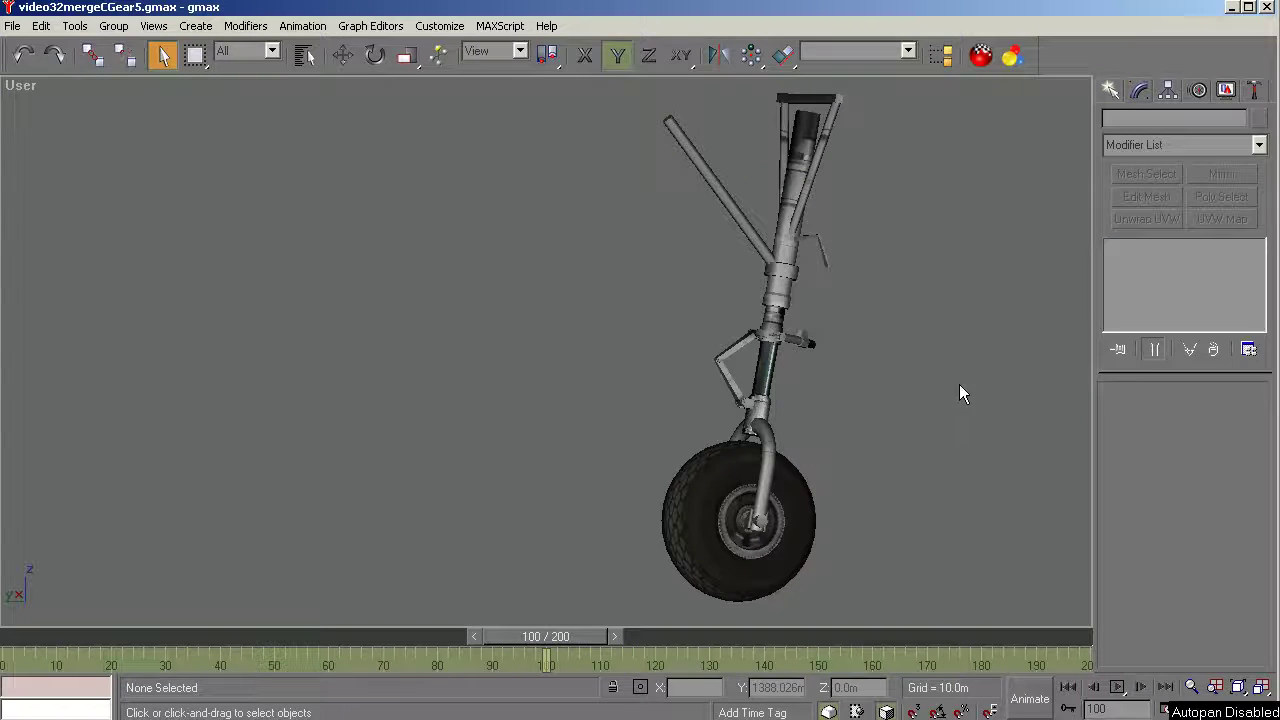
pyautogui.click(1226, 90)
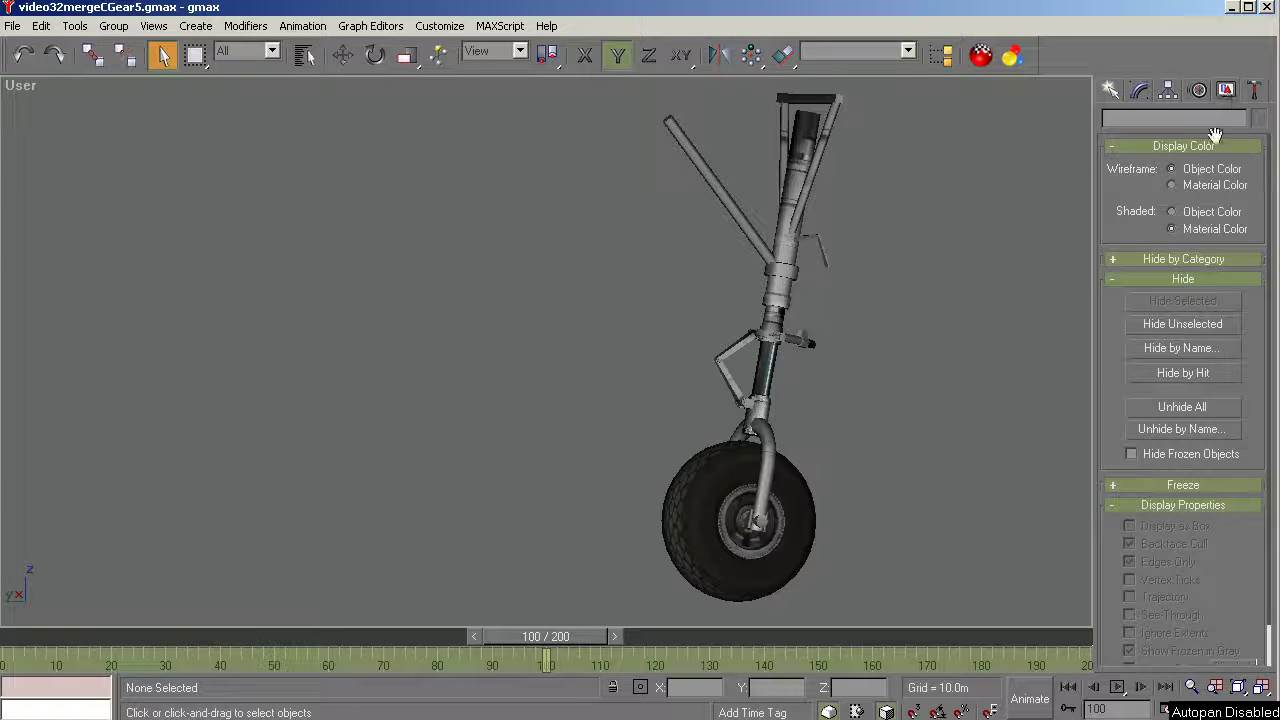
pyautogui.click(1177, 429)
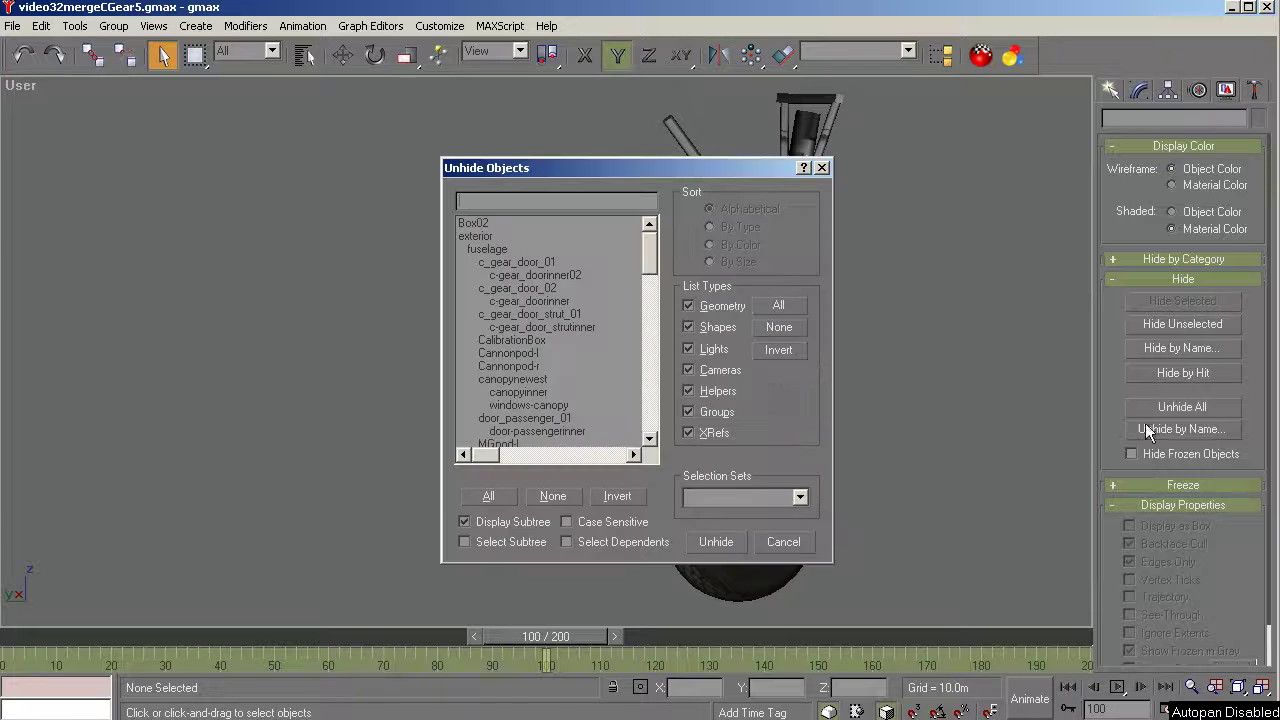
pyautogui.click(480, 225)
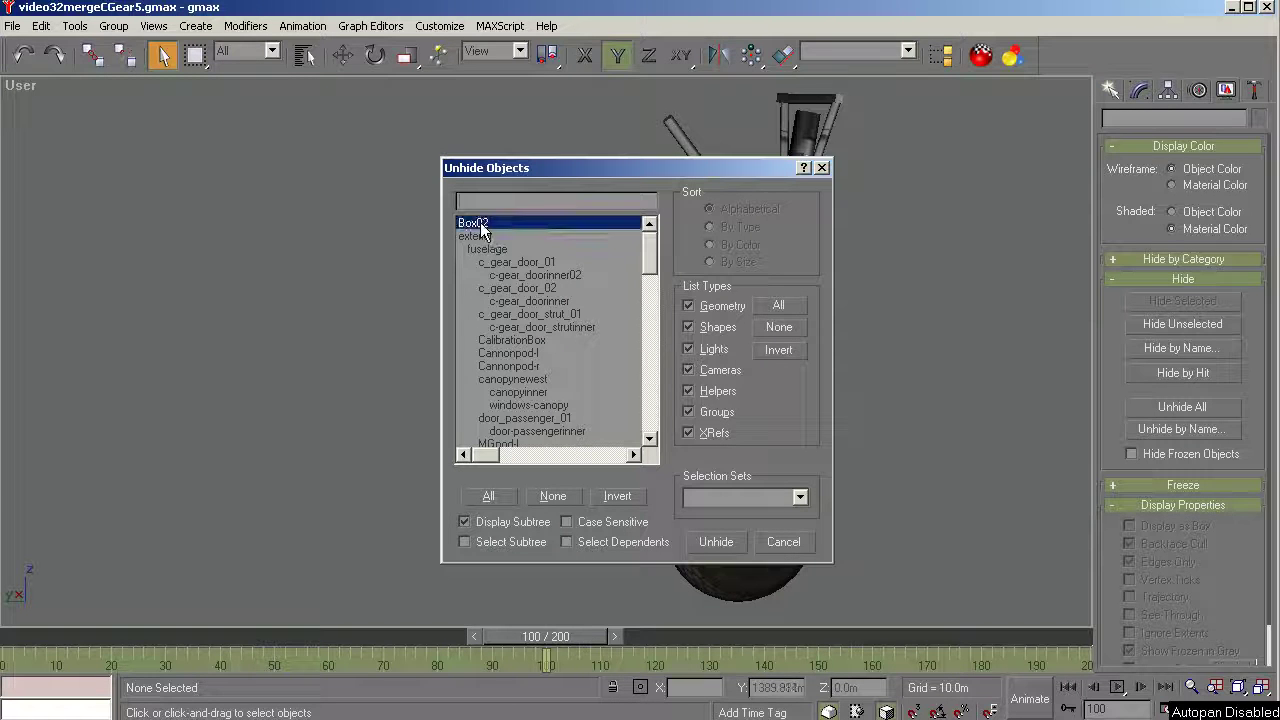
pyautogui.keyDown('ctrl'); pyautogui.click(525, 341); pyautogui.keyUp('ctrl')
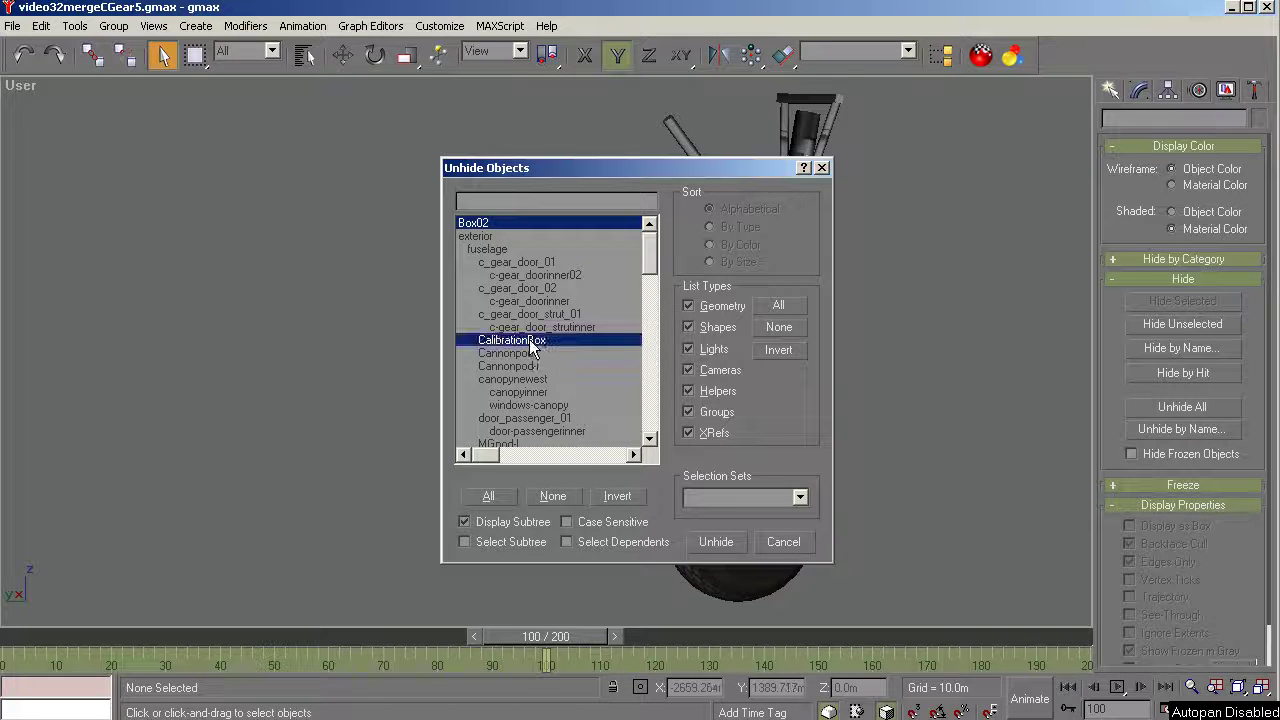
pyautogui.click(615, 497)
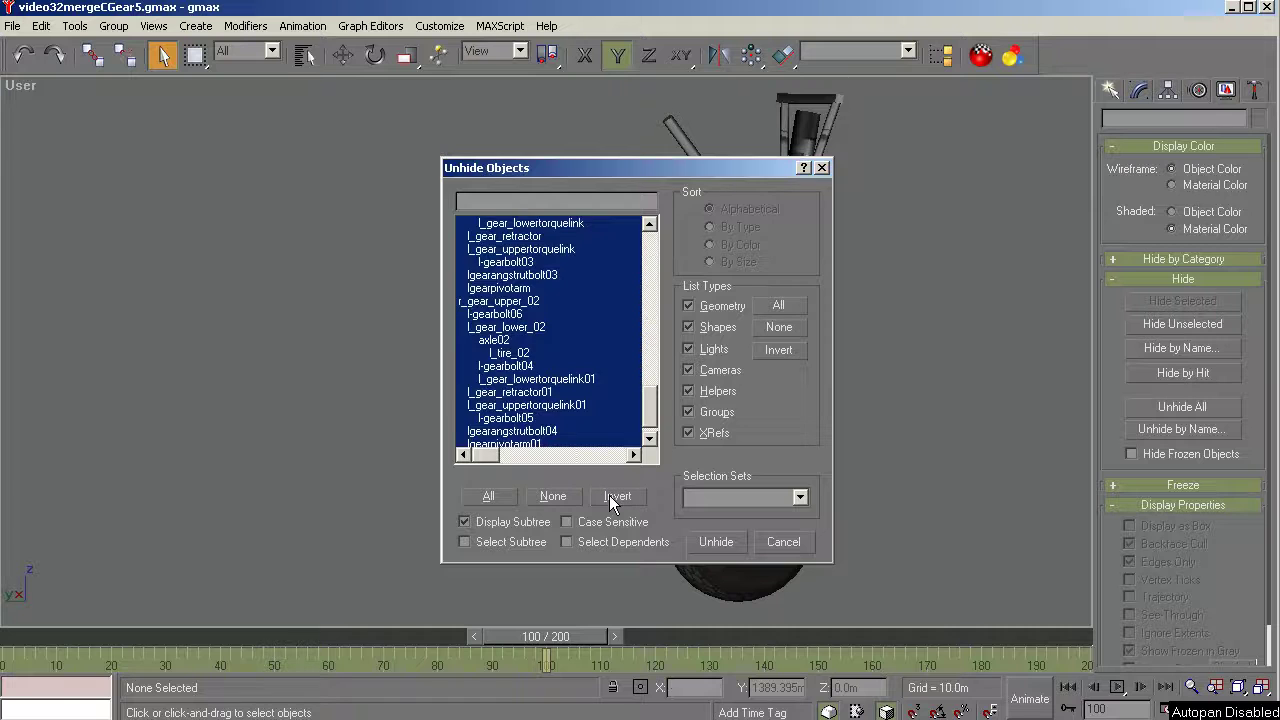
pyautogui.click(716, 541)
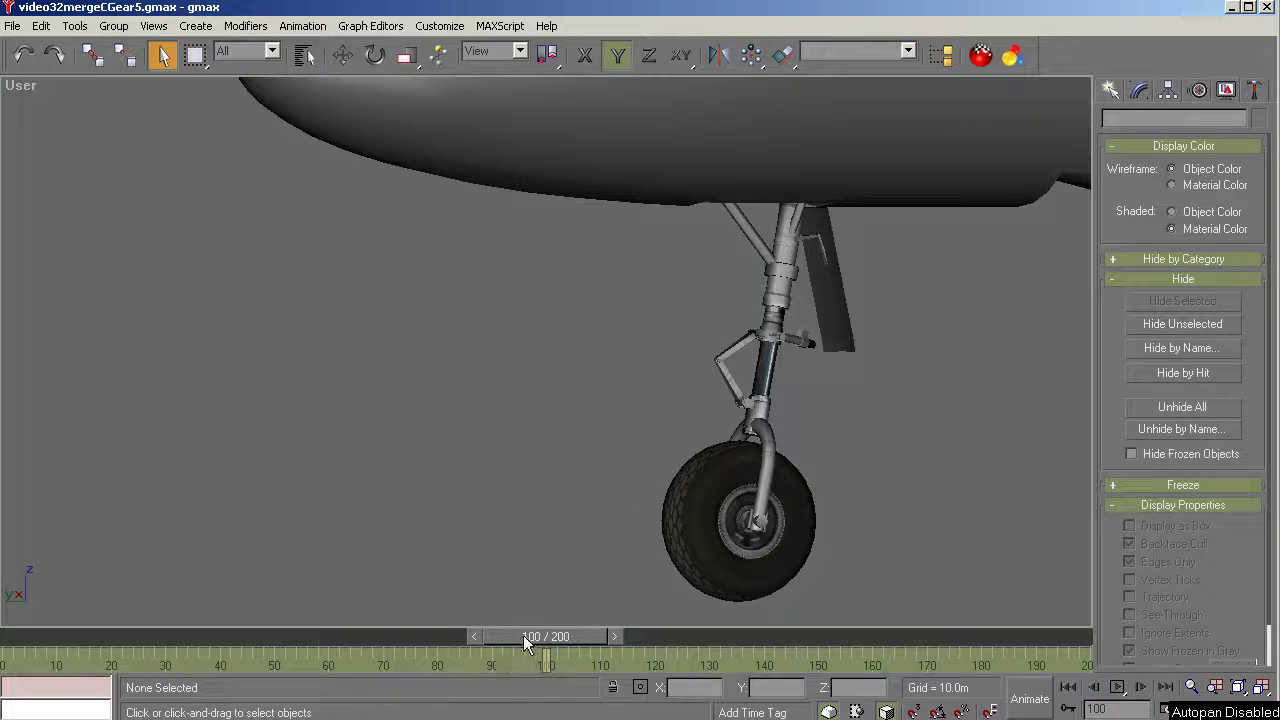
pyautogui.moveTo(525, 635); pyautogui.dragTo(60, 632)
pyautogui.press('q')
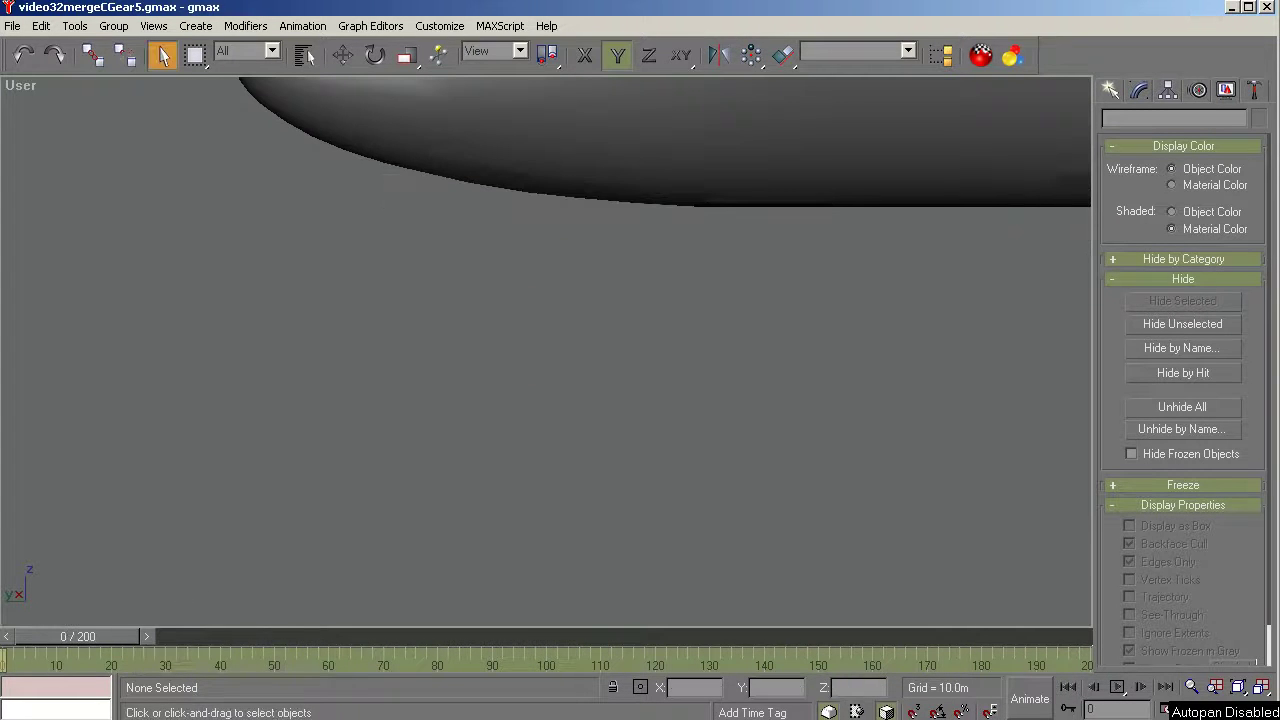
# Zoom Region in on the nose gear area under the fuselage
pyautogui.click(1238, 688)
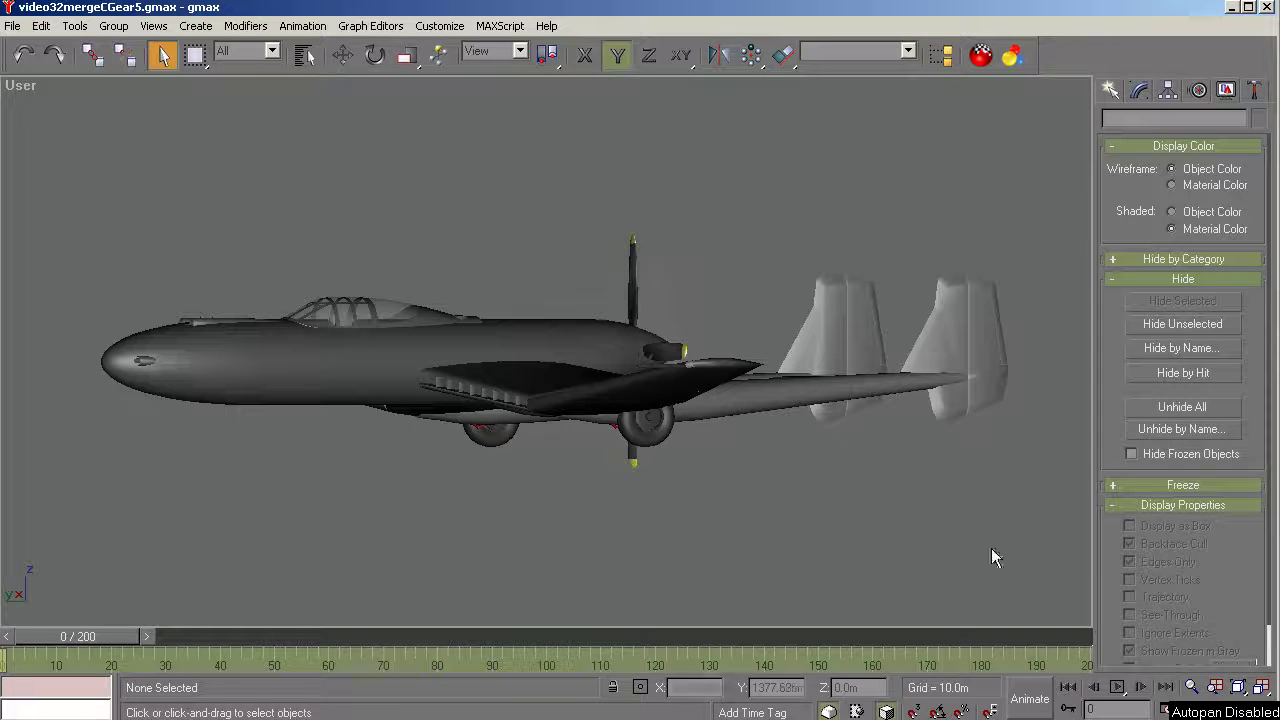
pyautogui.click(1191, 686)
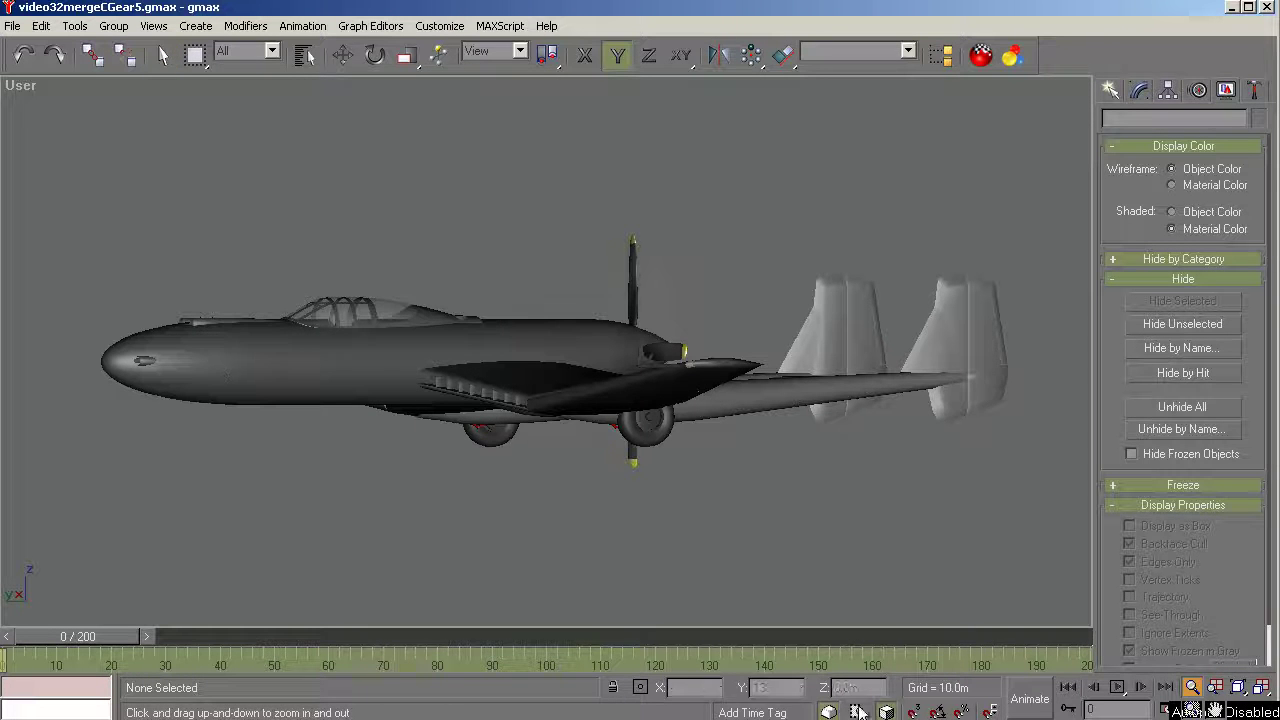
pyautogui.click(1191, 709)
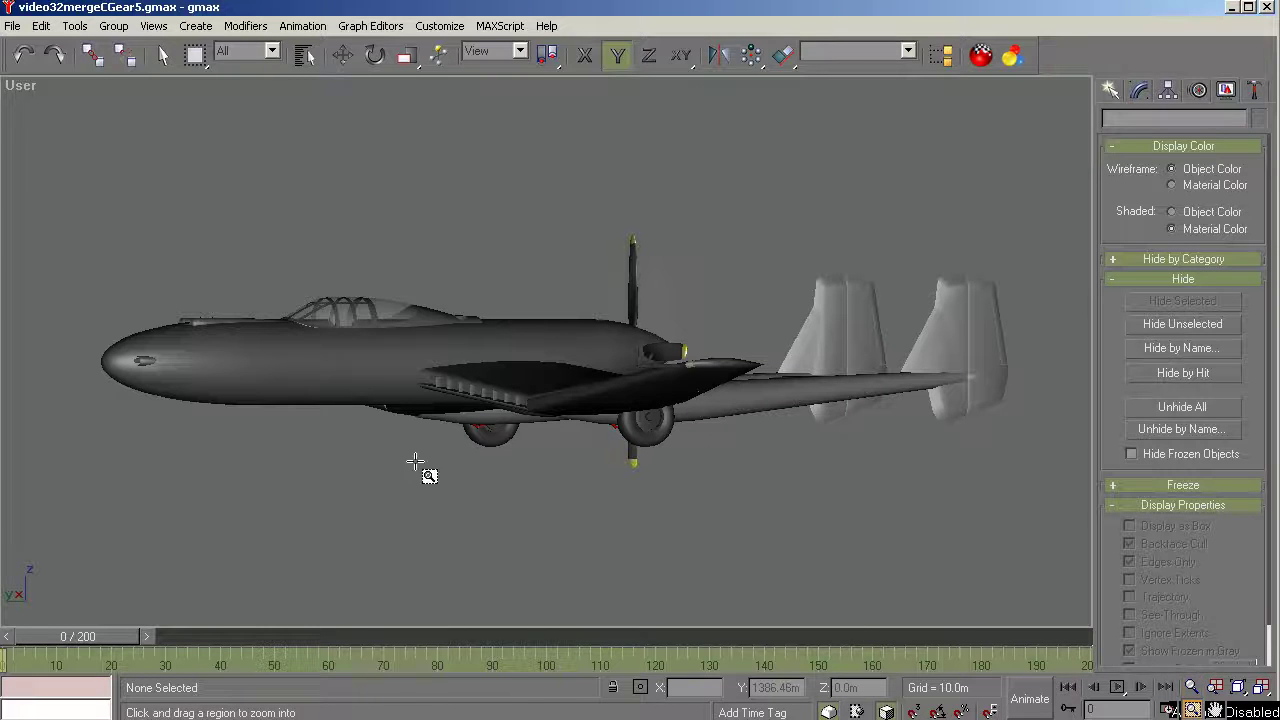
pyautogui.moveTo(353, 377); pyautogui.dragTo(114, 520)
# Advance the animation a few frames so the nose wheel starts lowering
pyautogui.moveTo(98, 634); pyautogui.dragTo(141, 622)
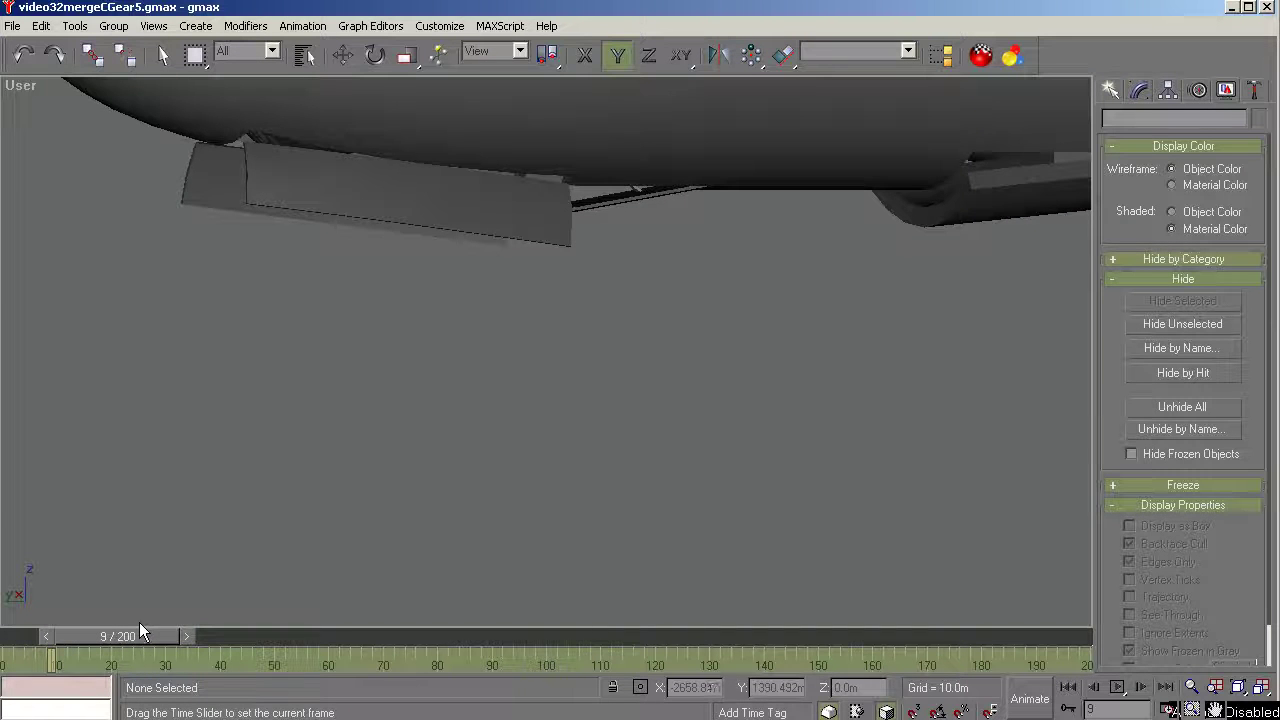
pyautogui.hotkey('ctrl', 'w')
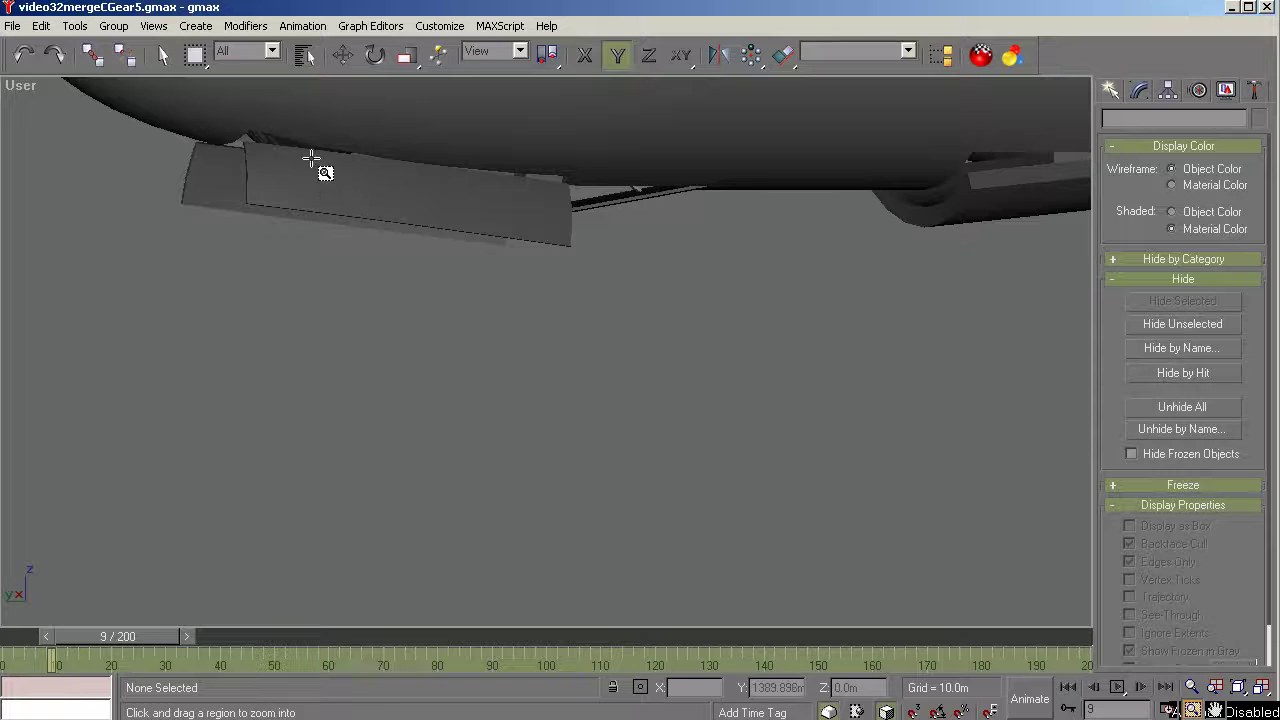
pyautogui.click(188, 636)
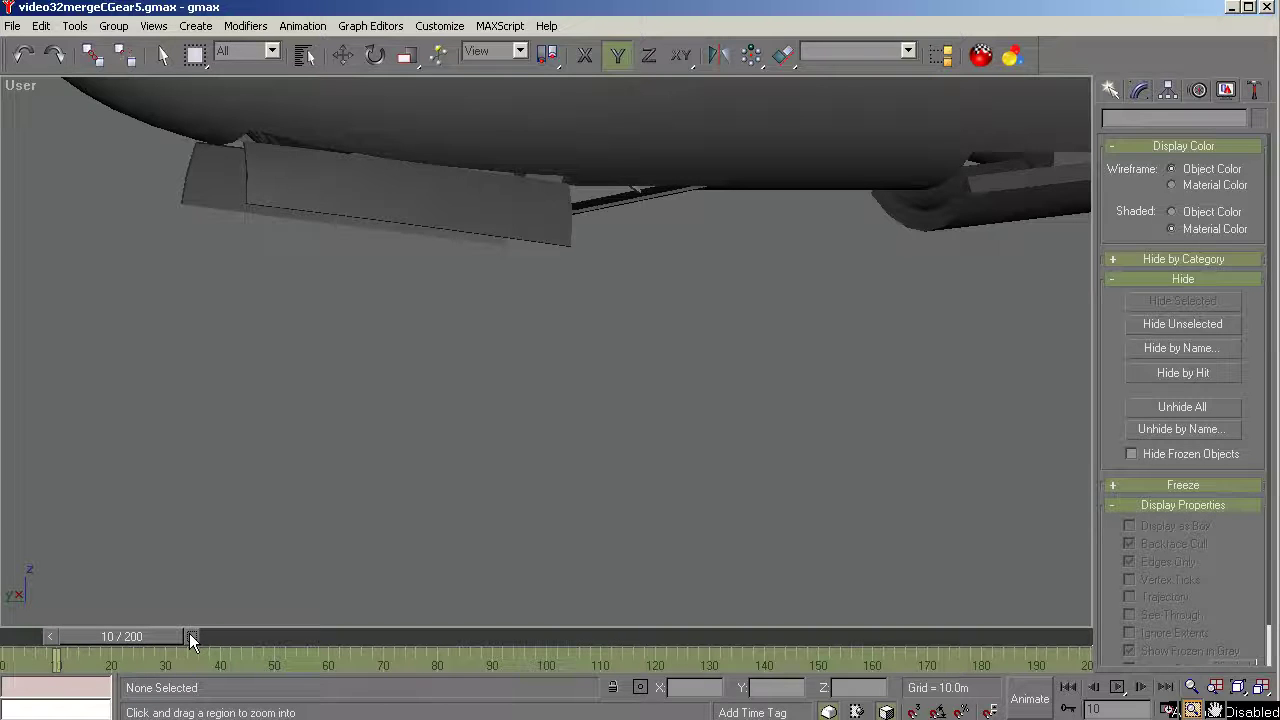
pyautogui.moveTo(189, 633); pyautogui.dragTo(221, 569)
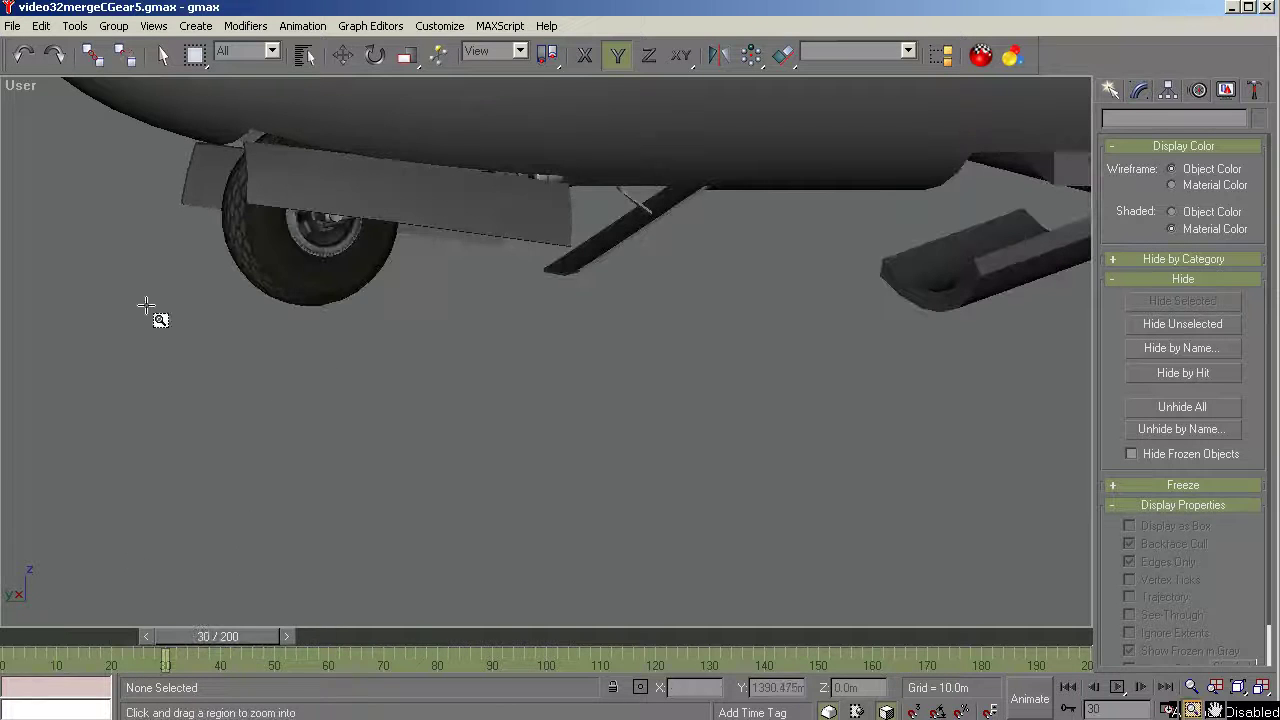
# Select gear door c_gear_door_01 and scrub between frames 9 and 84 to watch it move
pyautogui.press('q')
pyautogui.click(254, 185)
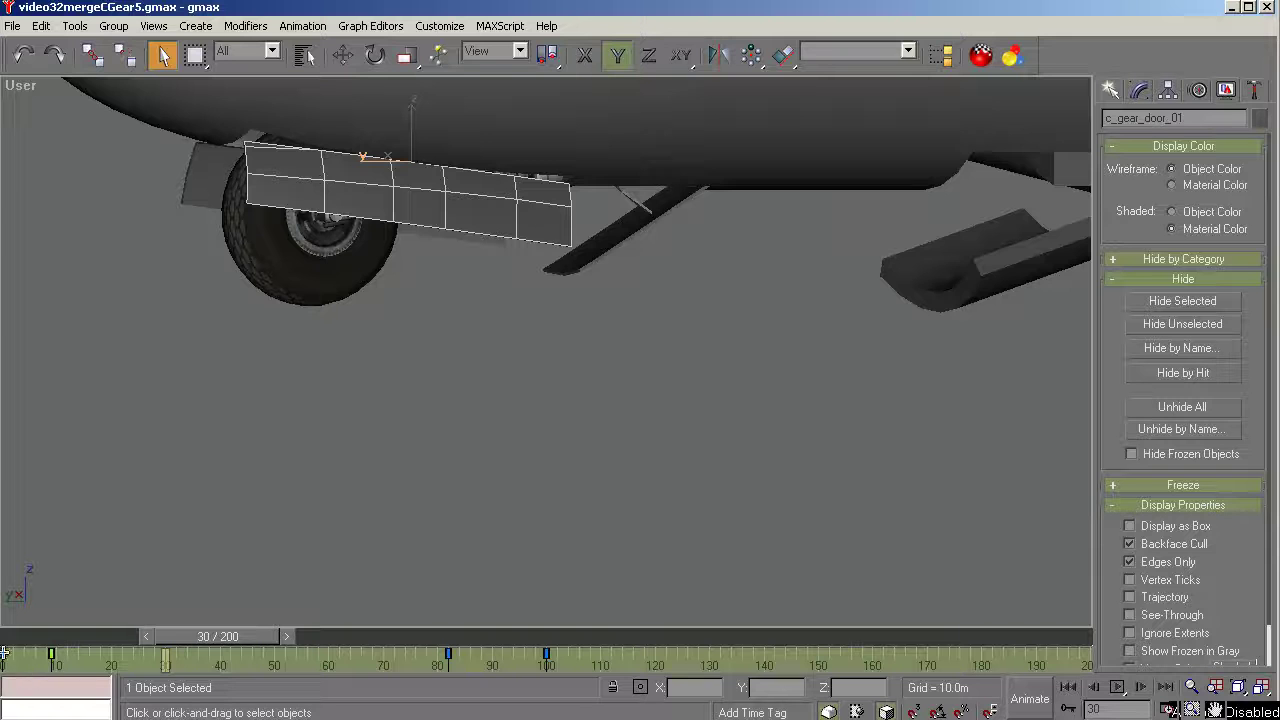
pyautogui.moveTo(203, 652); pyautogui.dragTo(450, 637)
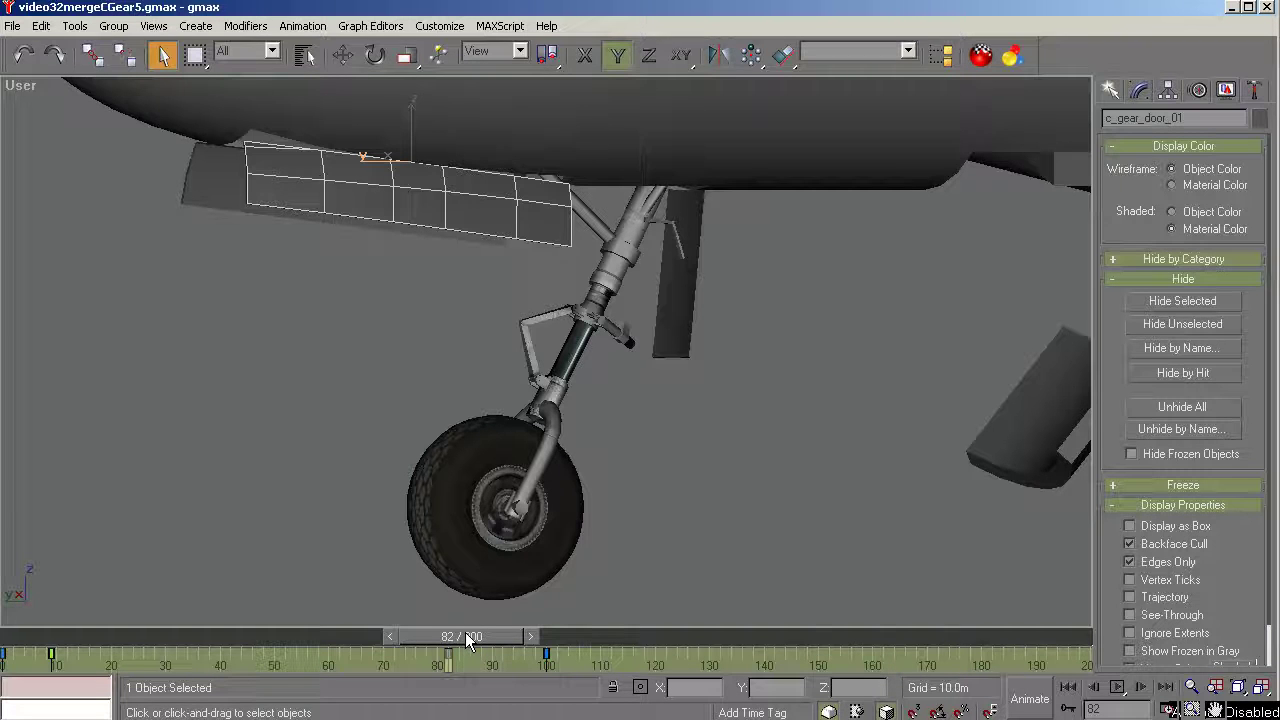
pyautogui.moveTo(465, 632); pyautogui.dragTo(555, 638)
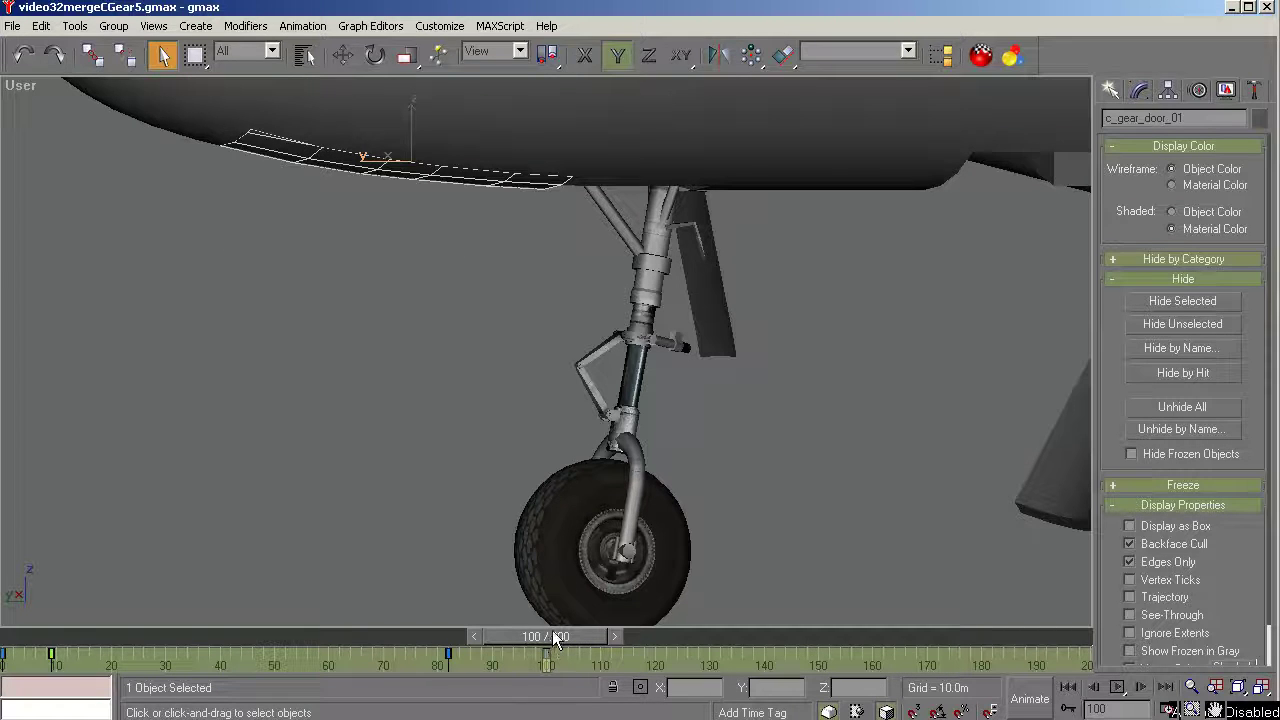
pyautogui.moveTo(553, 631); pyautogui.dragTo(94, 637)
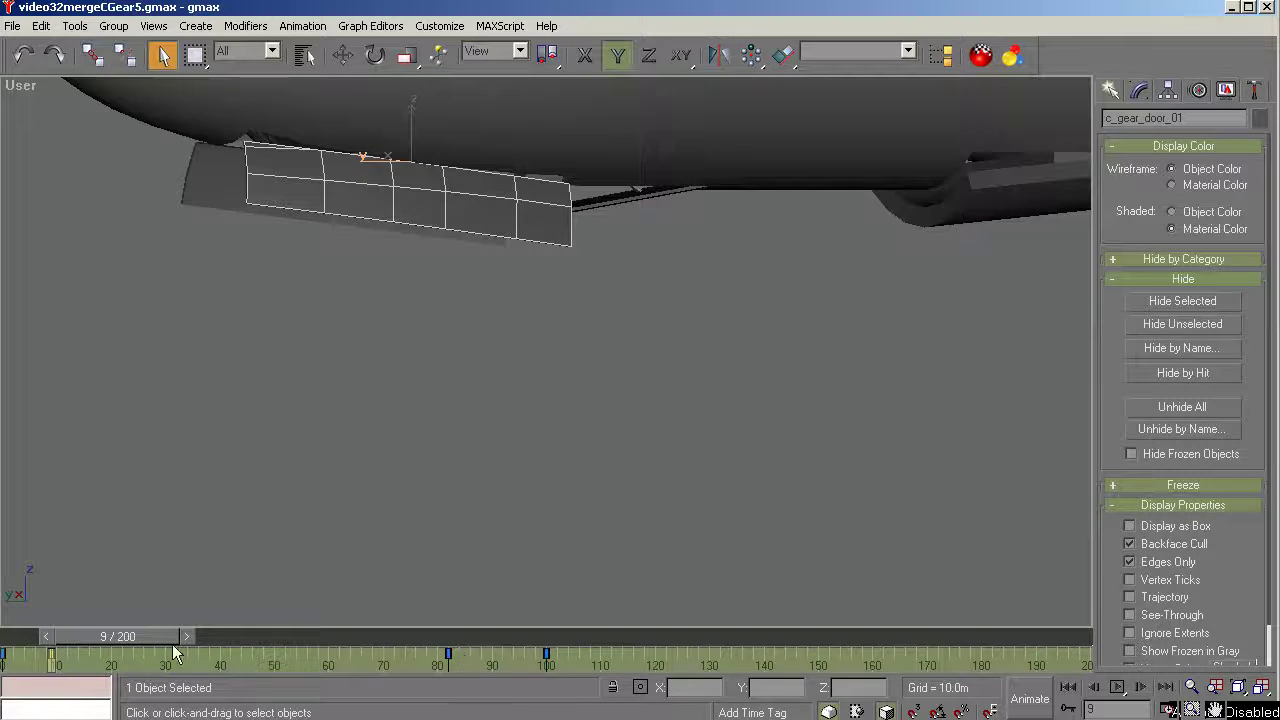
# Scrub between frames 0 and 138 to replay the door and gear extension
pyautogui.moveTo(155, 637); pyautogui.dragTo(503, 655)
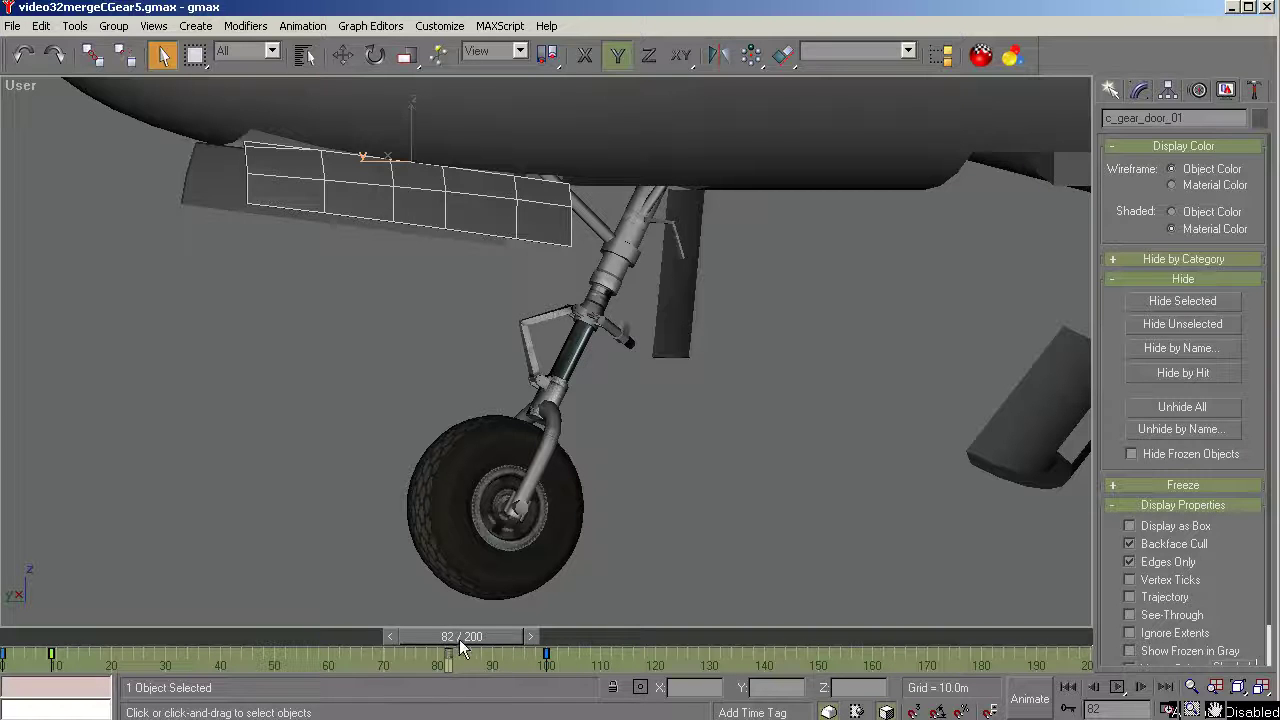
pyautogui.moveTo(463, 638); pyautogui.dragTo(85, 636)
pyautogui.moveTo(88, 577); pyautogui.dragTo(50, 560)
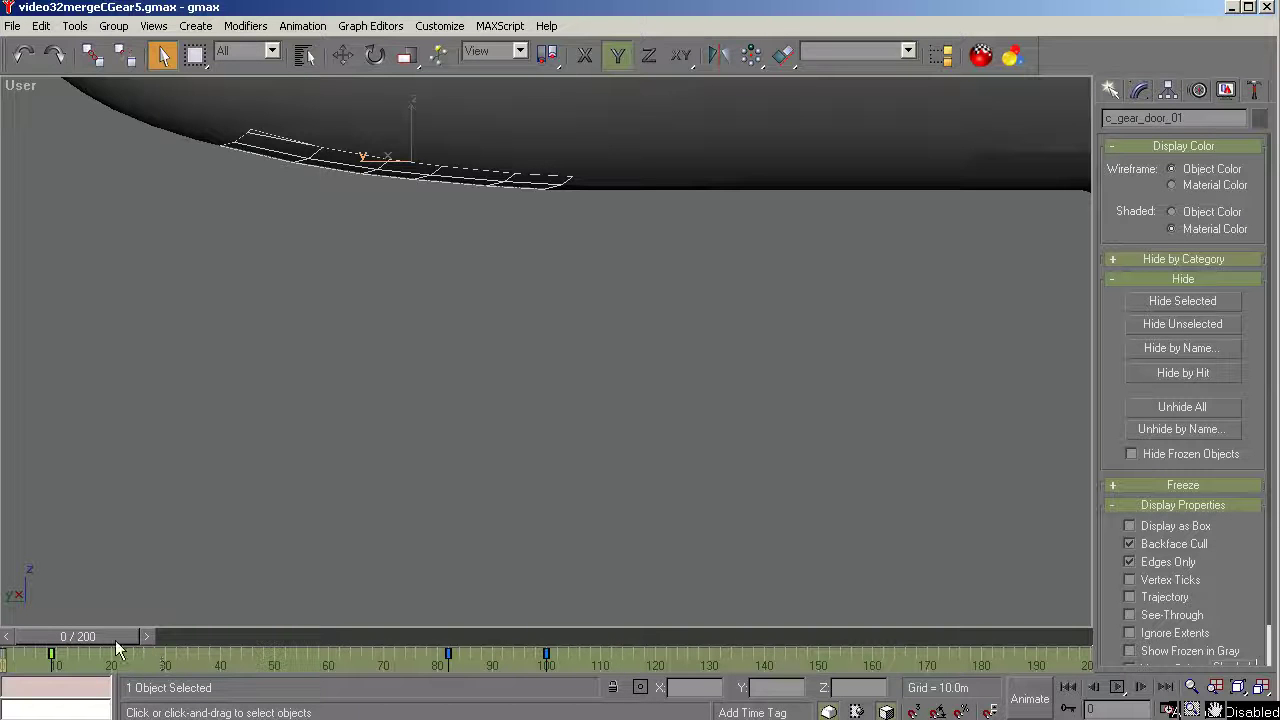
pyautogui.moveTo(118, 643); pyautogui.dragTo(35, 582)
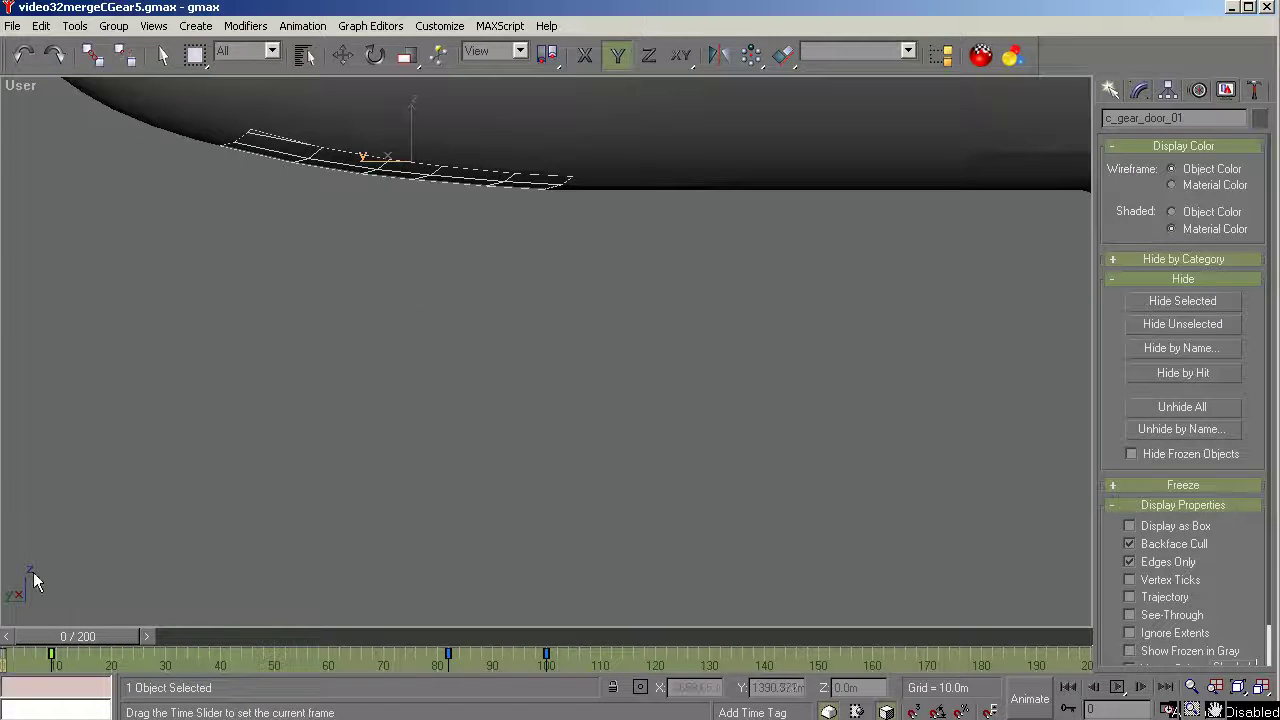
pyautogui.press('q')
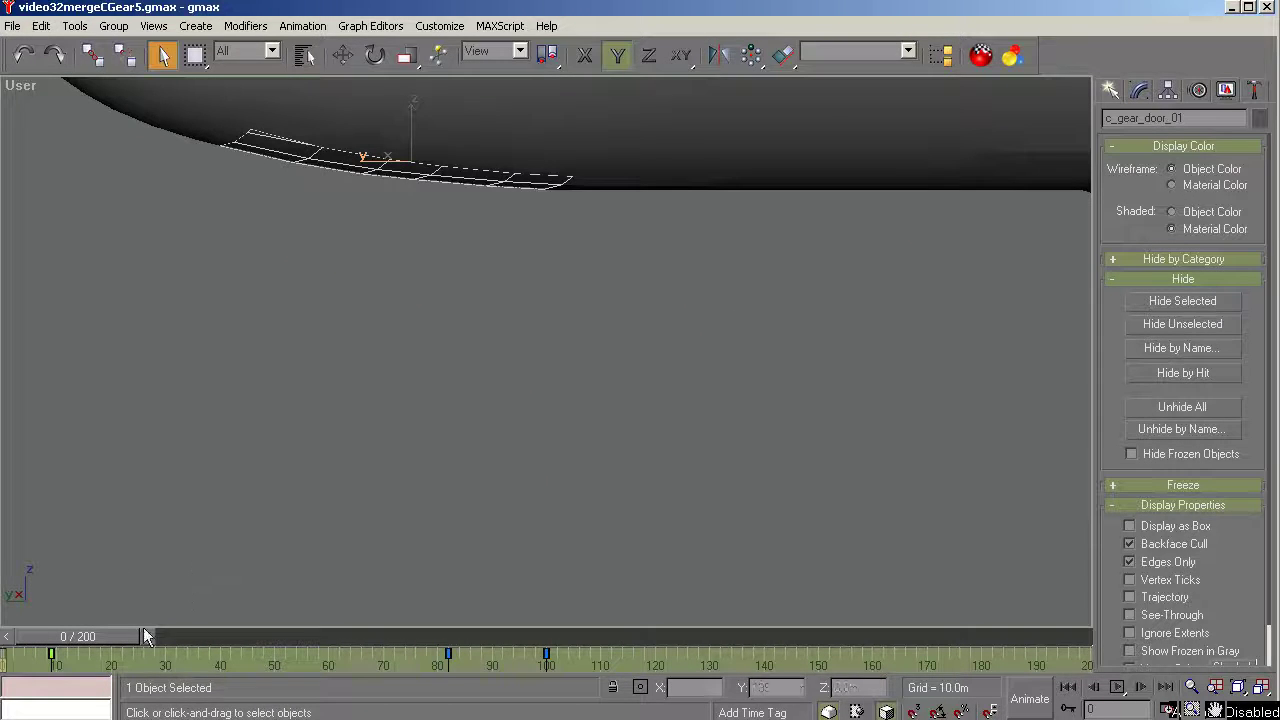
pyautogui.moveTo(143, 636); pyautogui.dragTo(511, 638)
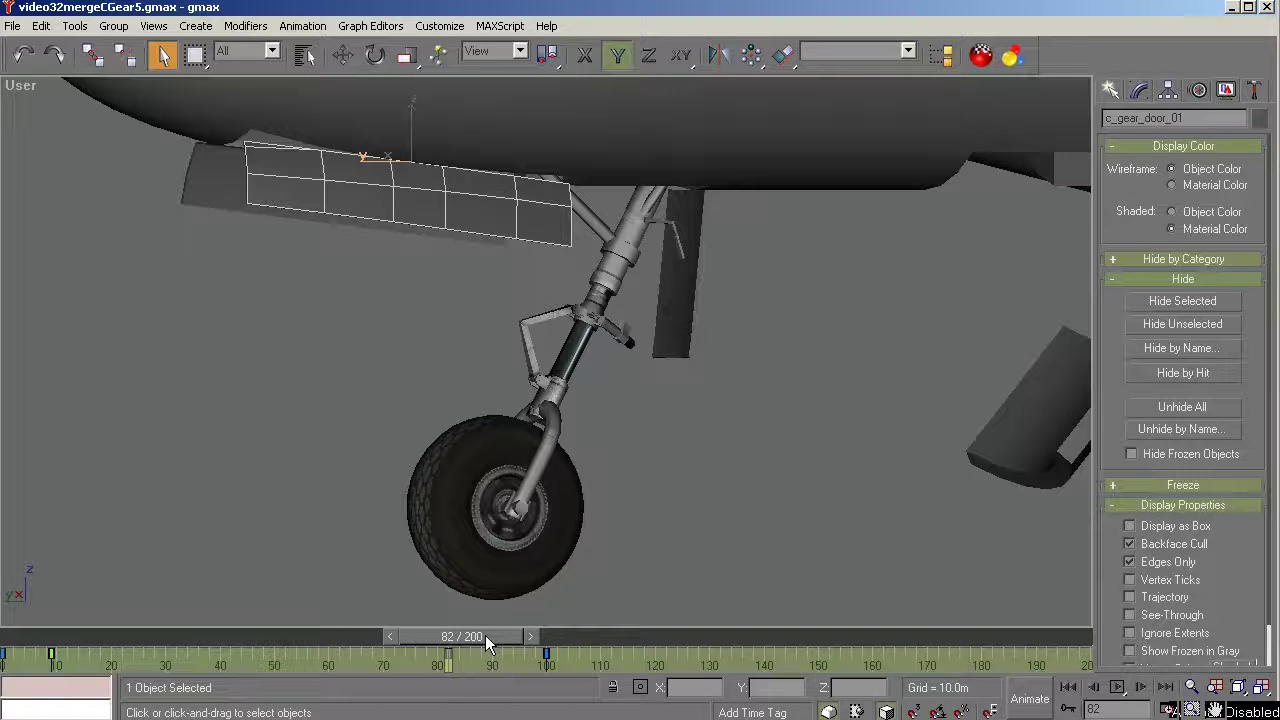
pyautogui.moveTo(482, 629); pyautogui.dragTo(450, 545)
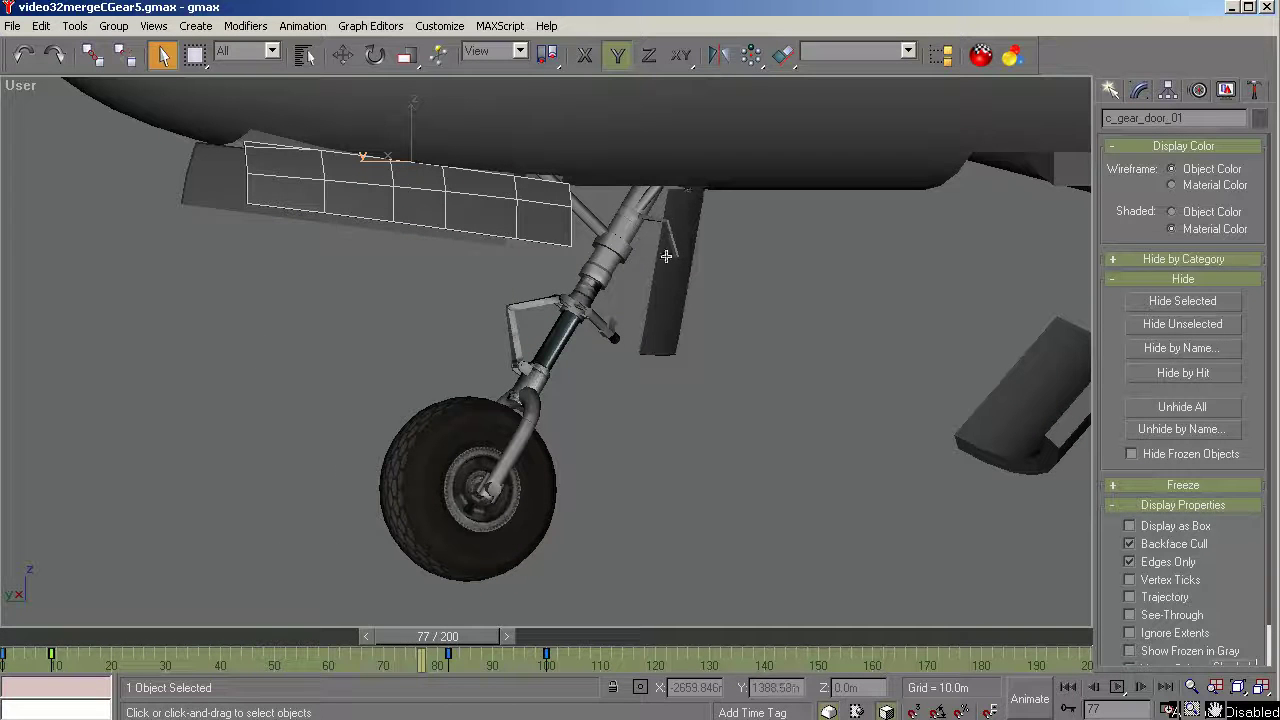
pyautogui.moveTo(477, 643); pyautogui.dragTo(586, 588)
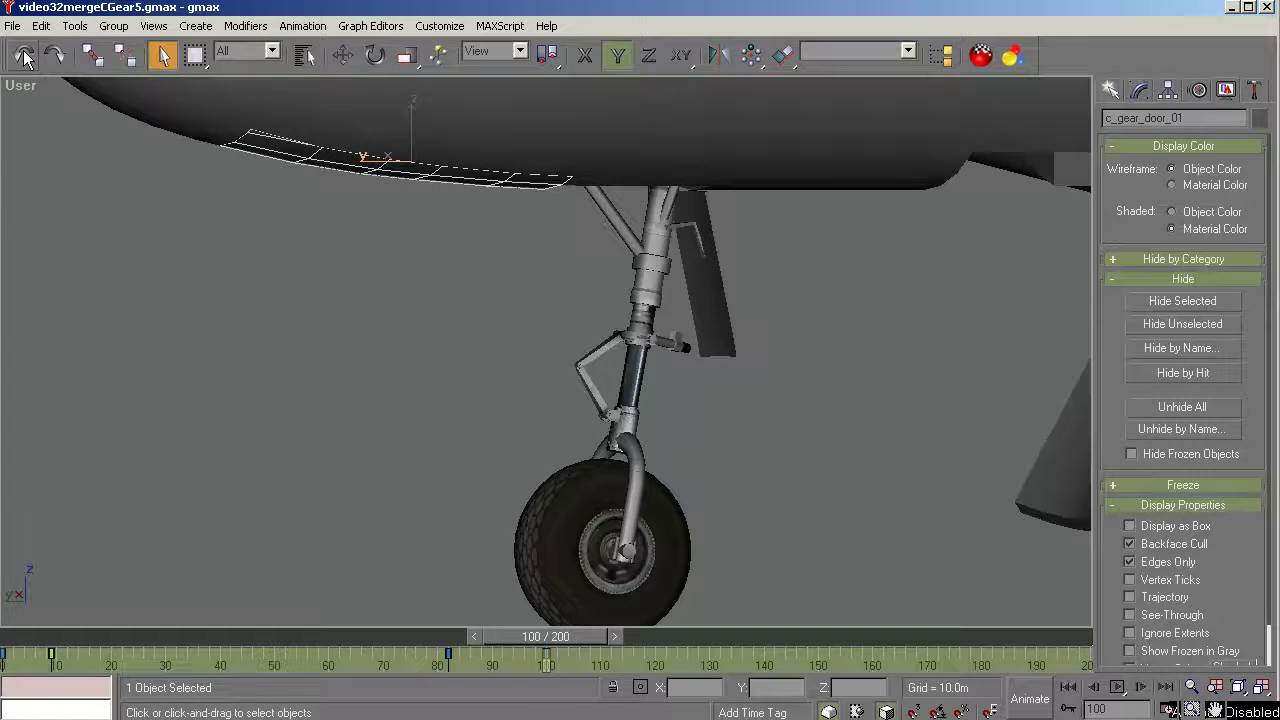
# Clear the gear door selection and select the main strut c_gear_01
pyautogui.click(177, 189)
pyautogui.click(20, 58)
pyautogui.click(20, 58)
pyautogui.click(182, 290)
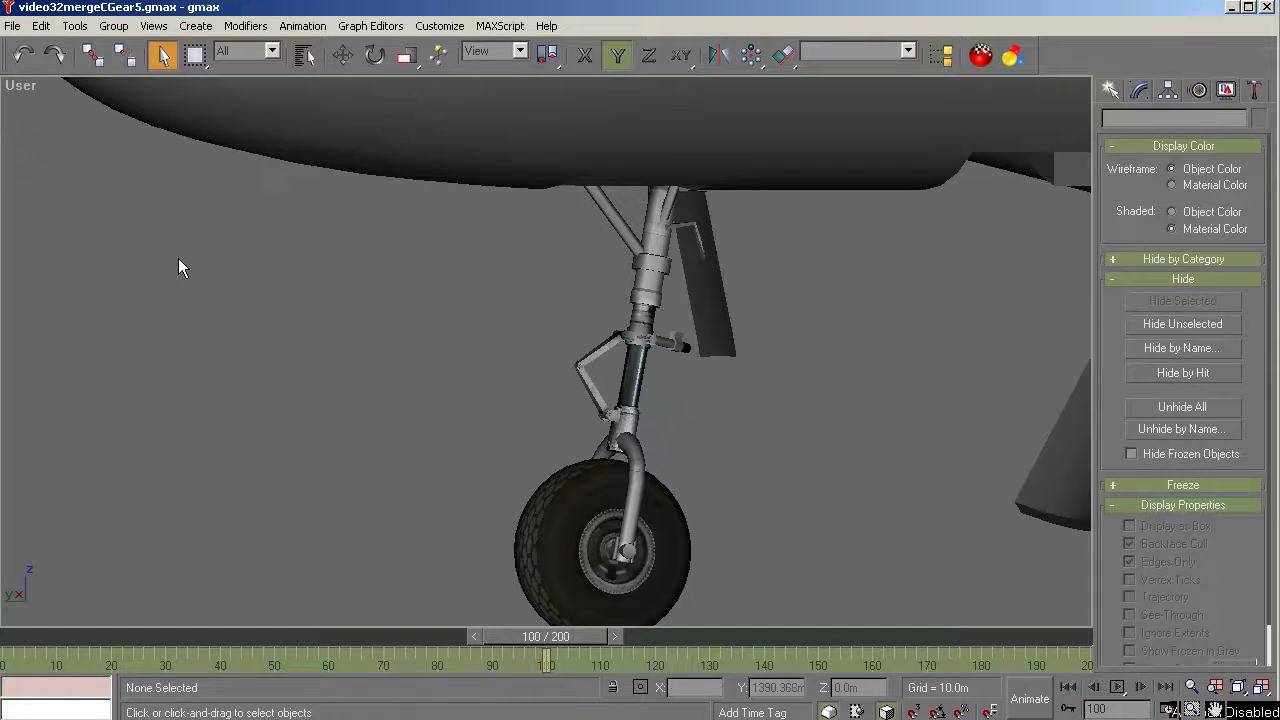
pyautogui.click(647, 248)
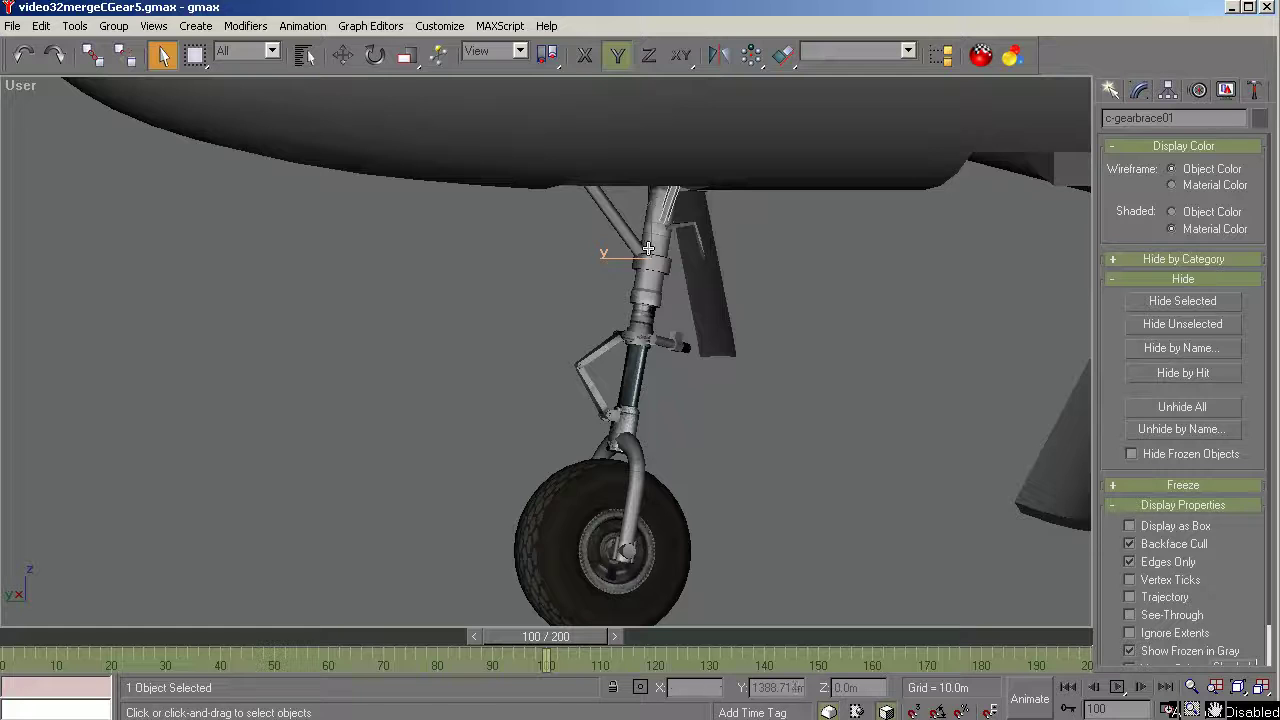
pyautogui.click(648, 249)
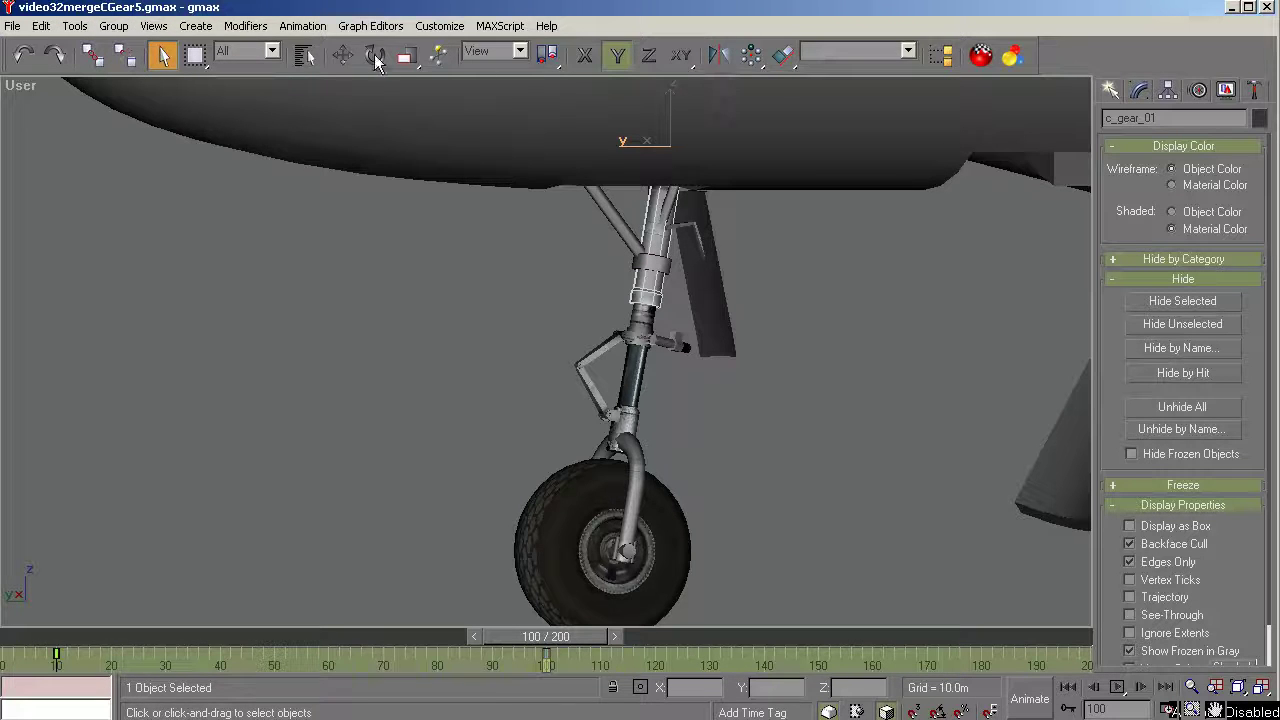
# Select everything outside the c_gear_01 subtree by name and hide it
pyautogui.click(304, 56)
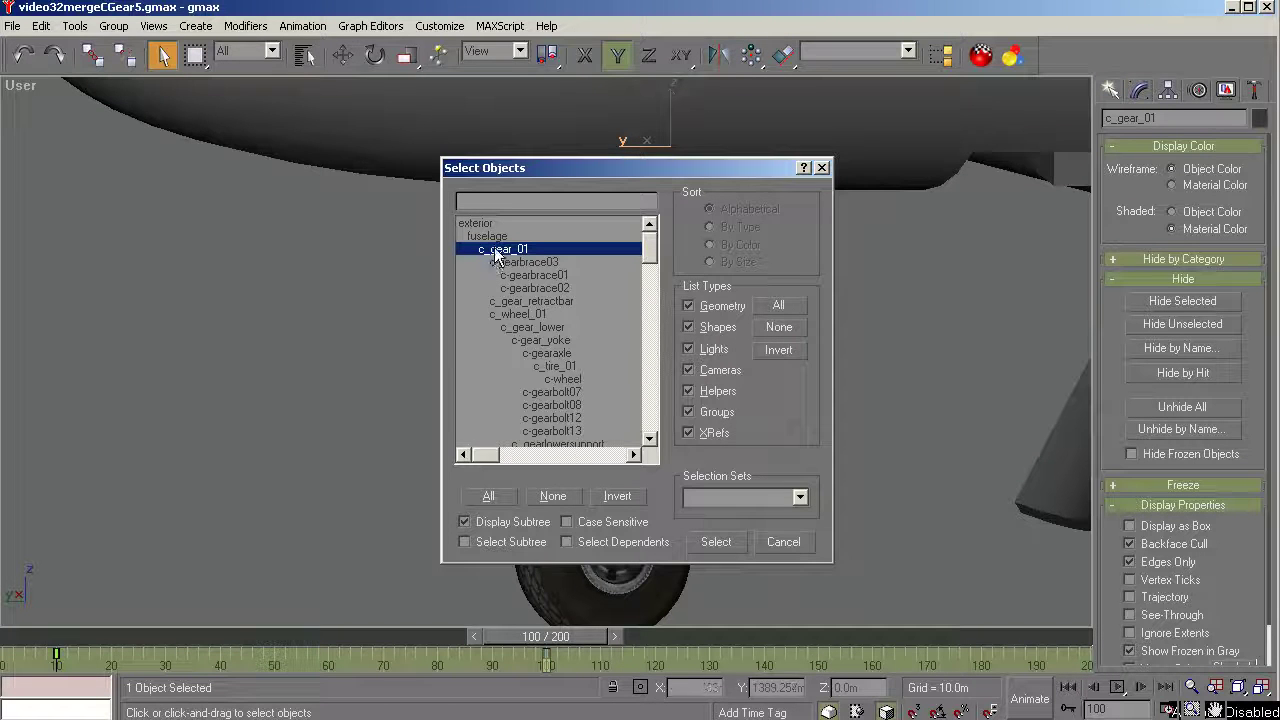
pyautogui.click(491, 545)
pyautogui.click(509, 250)
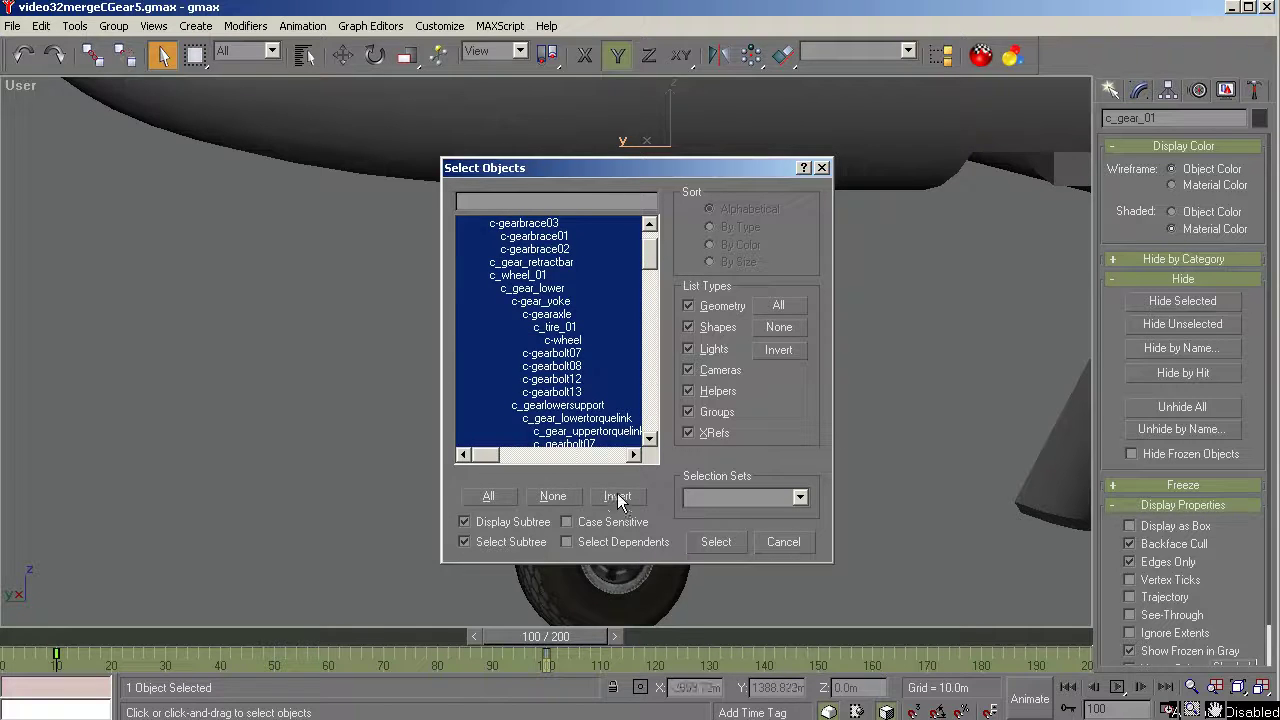
pyautogui.click(716, 541)
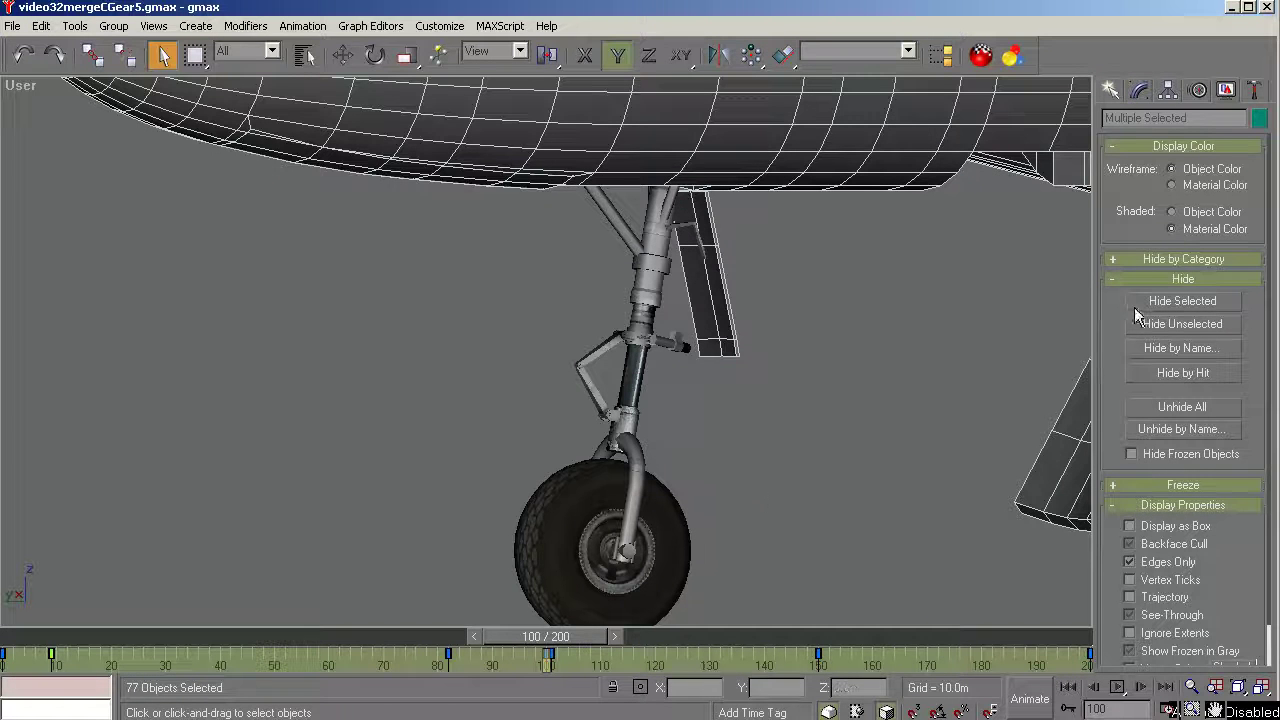
pyautogui.click(1152, 300)
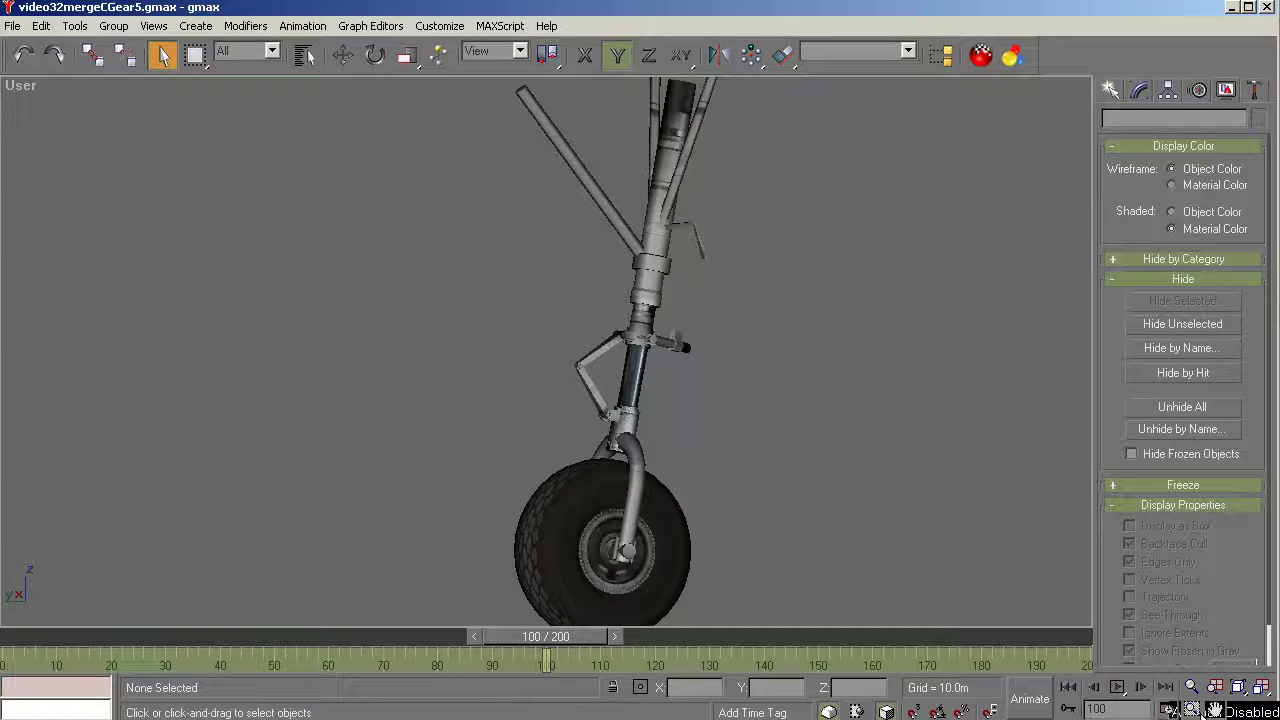
# Pan to the strut top, select its brackets, then the retract bar c_gear_retractbar
pyautogui.click(1191, 708)
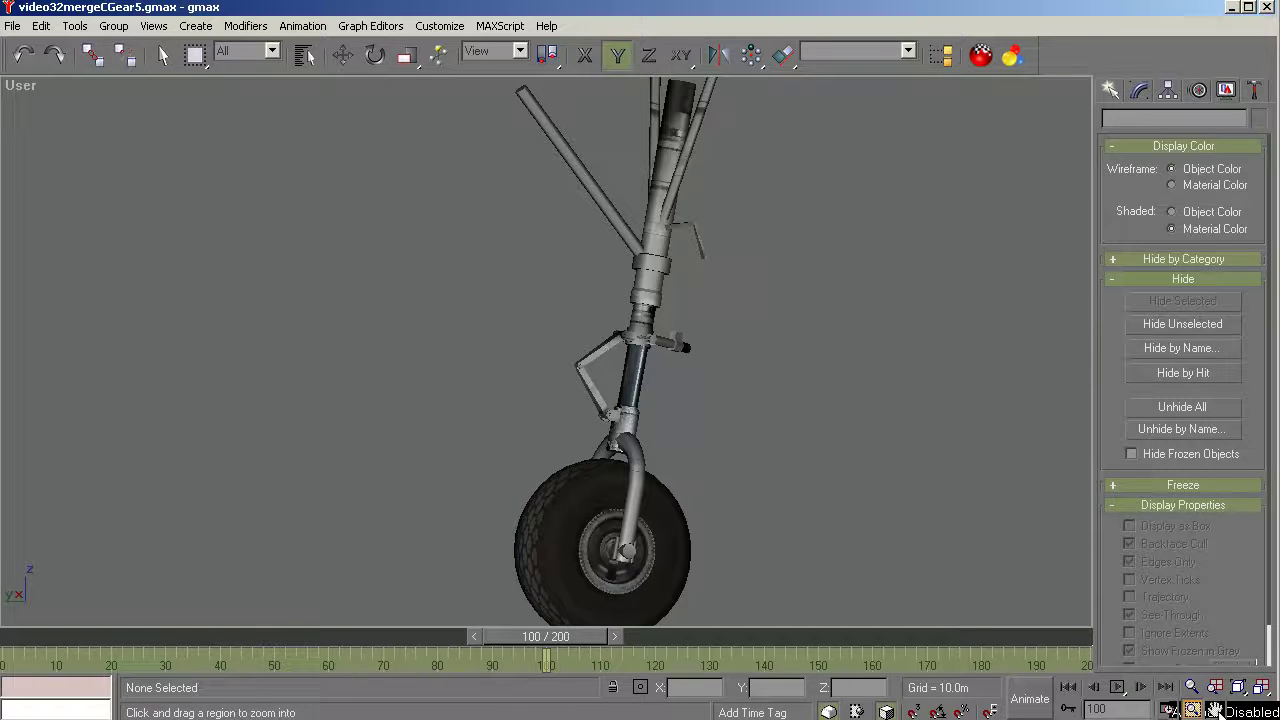
pyautogui.click(1214, 708)
pyautogui.moveTo(791, 314); pyautogui.dragTo(751, 420)
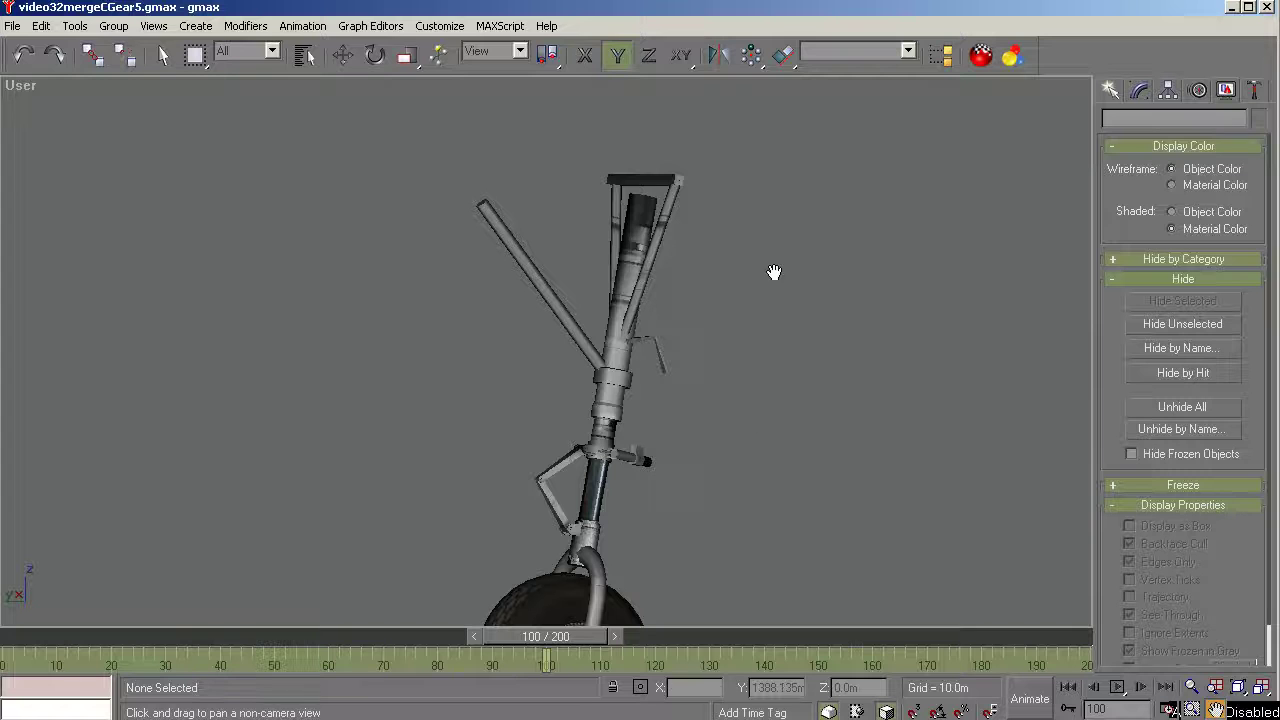
pyautogui.rightClick(750, 233)
pyautogui.moveTo(711, 166); pyautogui.dragTo(671, 206)
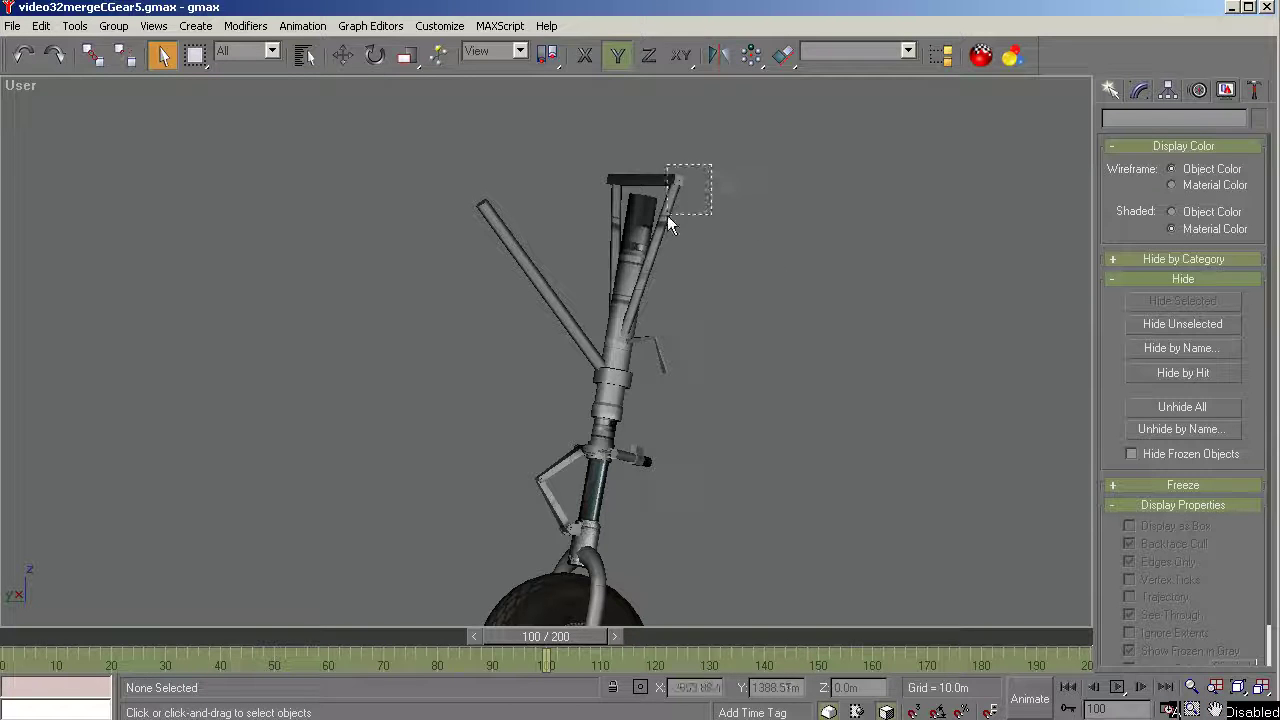
pyautogui.click(610, 208)
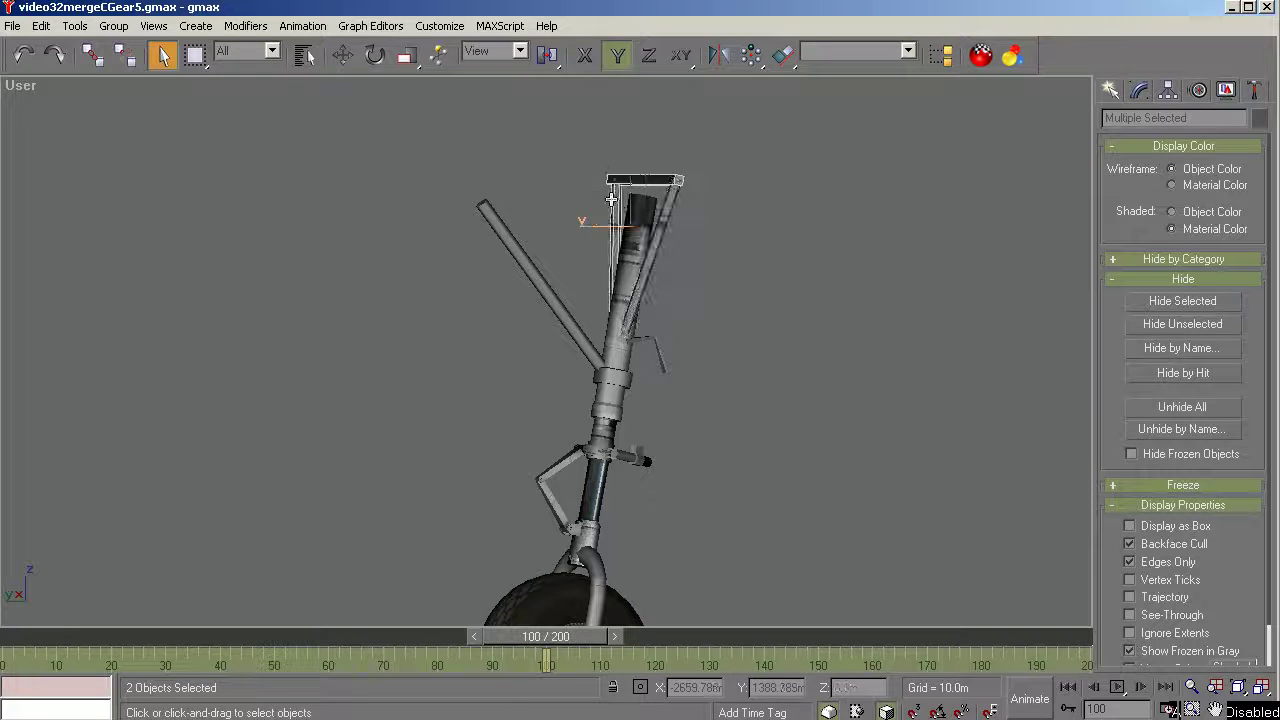
pyautogui.click(696, 172)
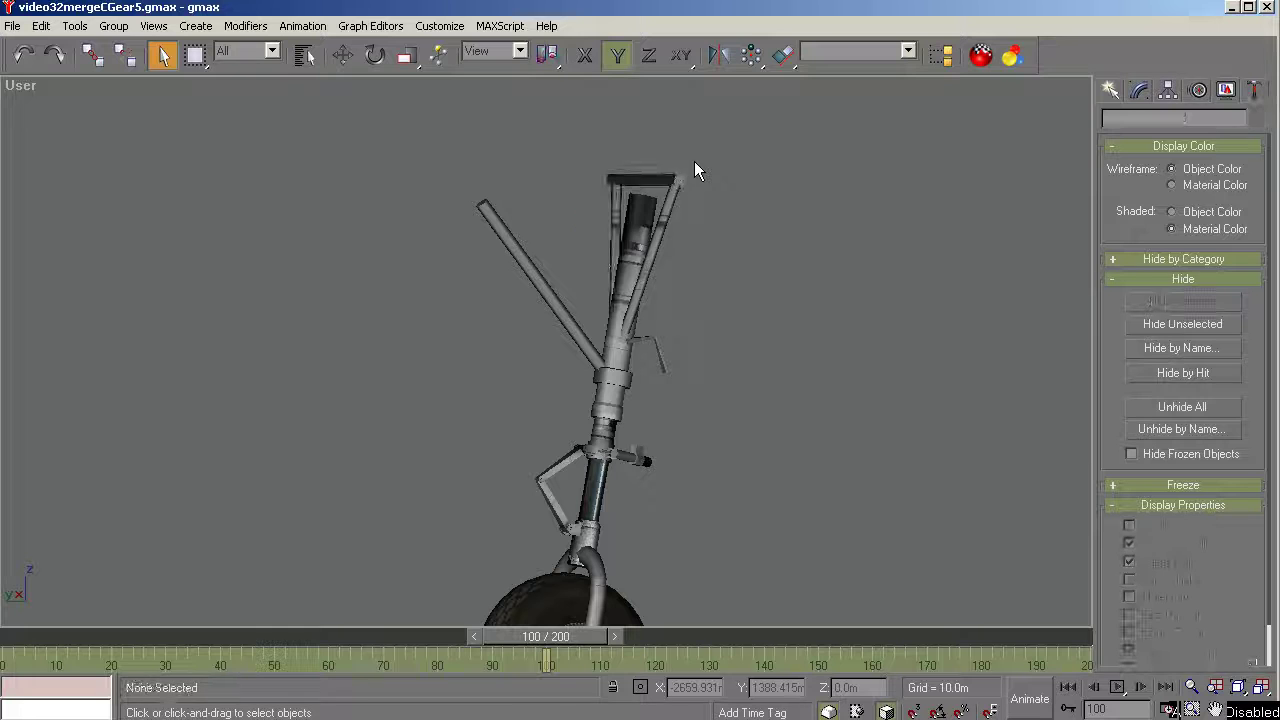
pyautogui.moveTo(669, 208); pyautogui.dragTo(610, 212)
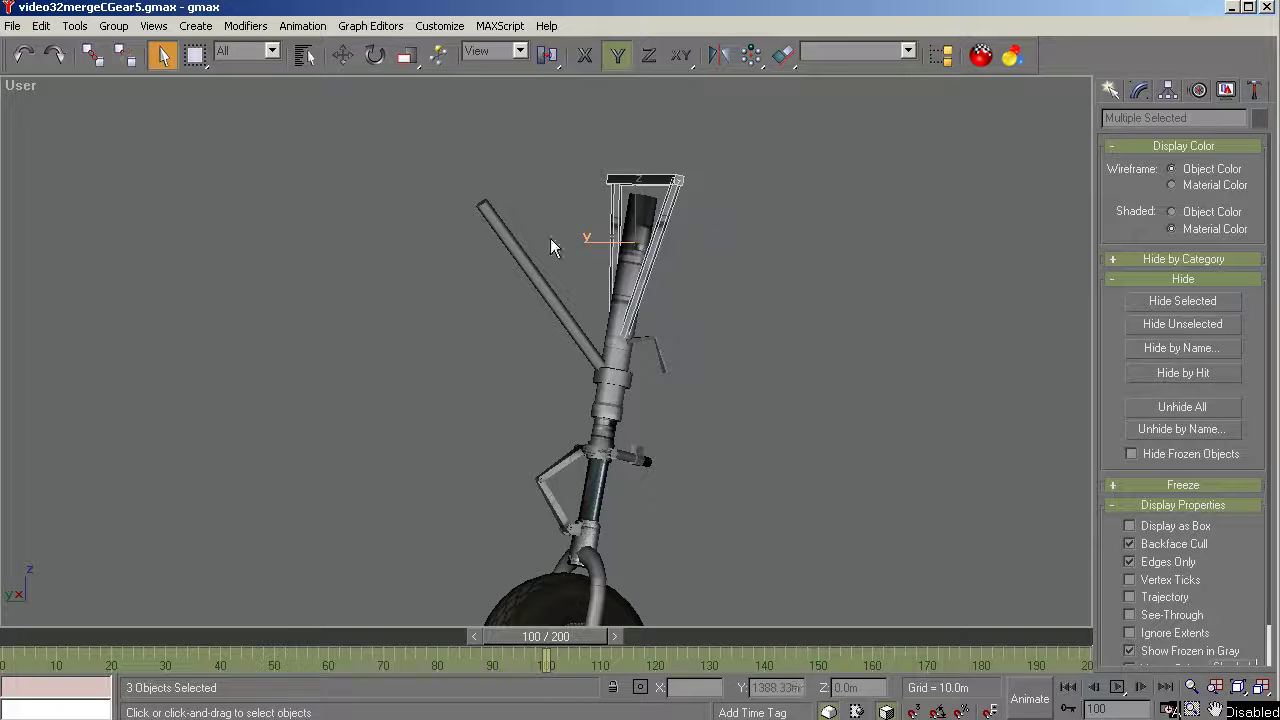
pyautogui.click(481, 218)
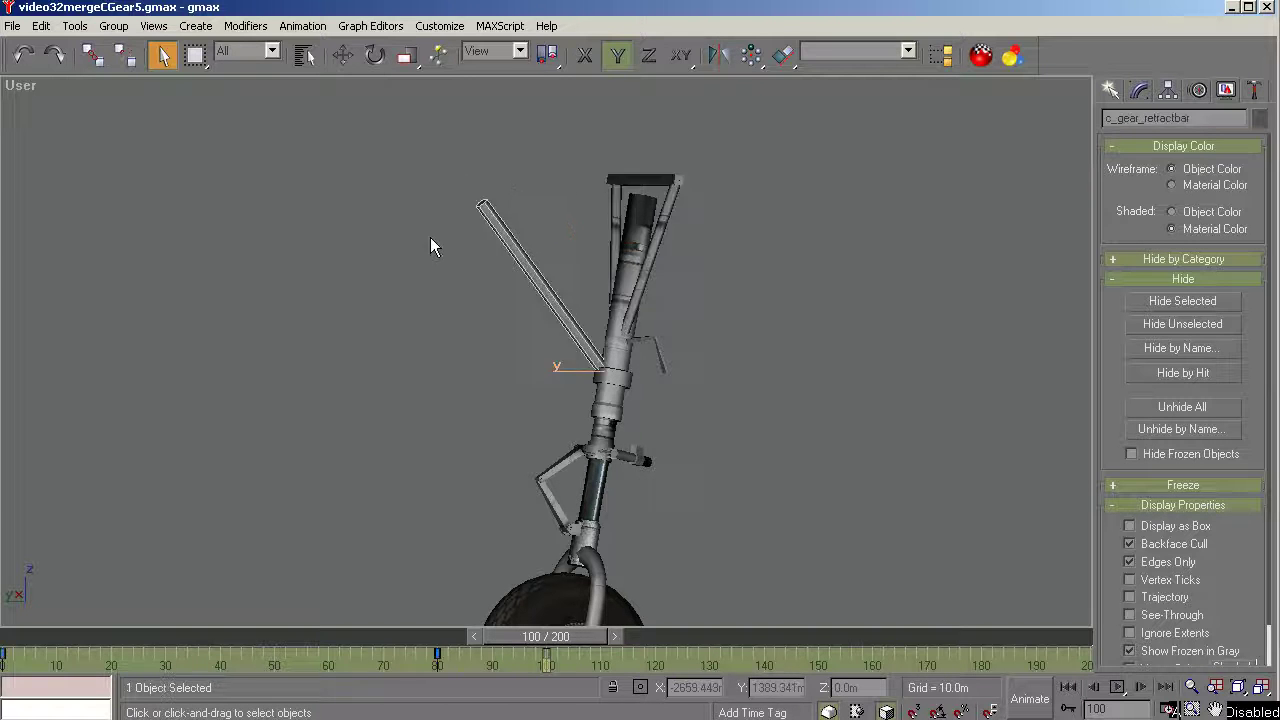
pyautogui.moveTo(521, 637); pyautogui.dragTo(521, 605)
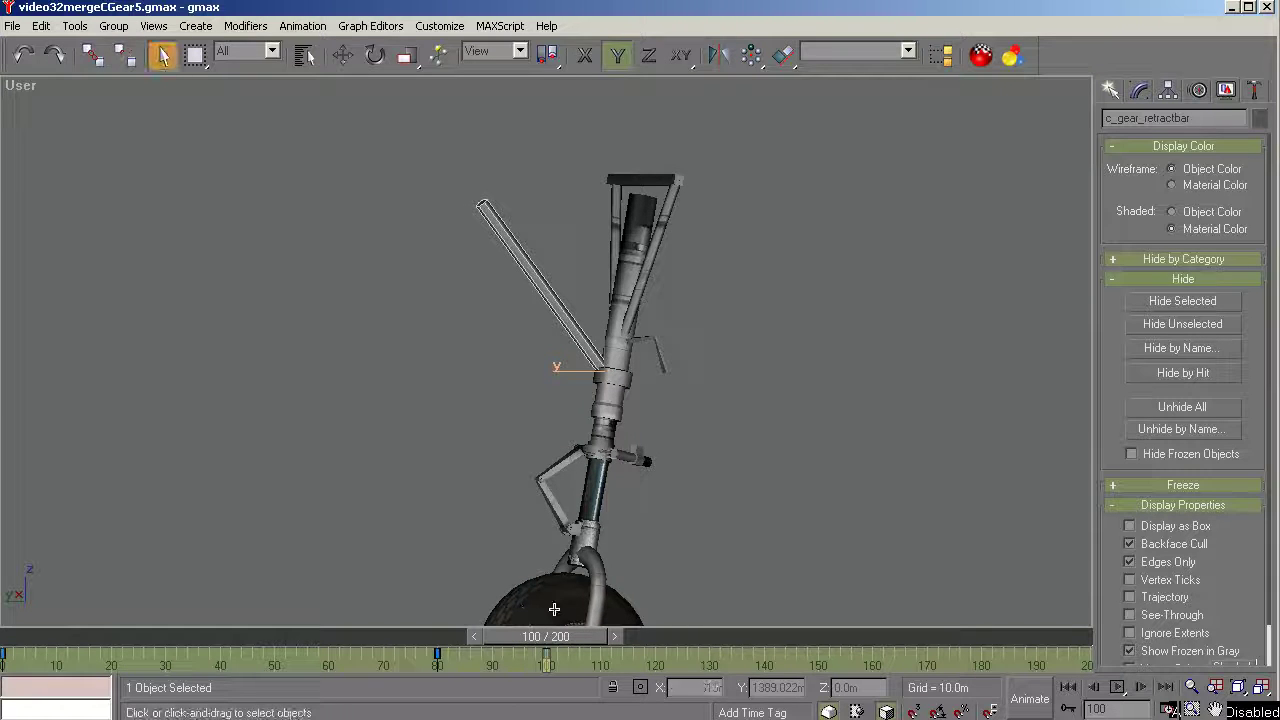
# Hide the retract bar with the upper brace pieces, then the small side linkage
pyautogui.rightClick(753, 179)
pyautogui.moveTo(737, 150); pyautogui.dragTo(598, 202)
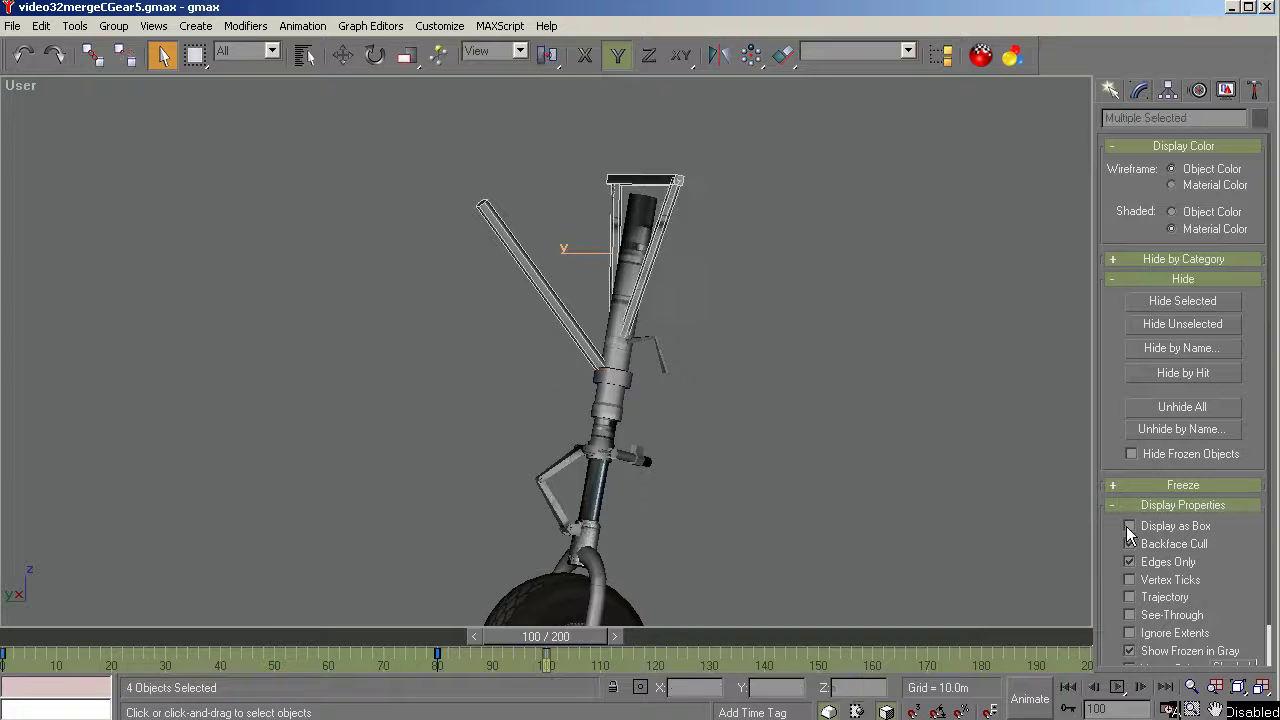
pyautogui.click(1180, 302)
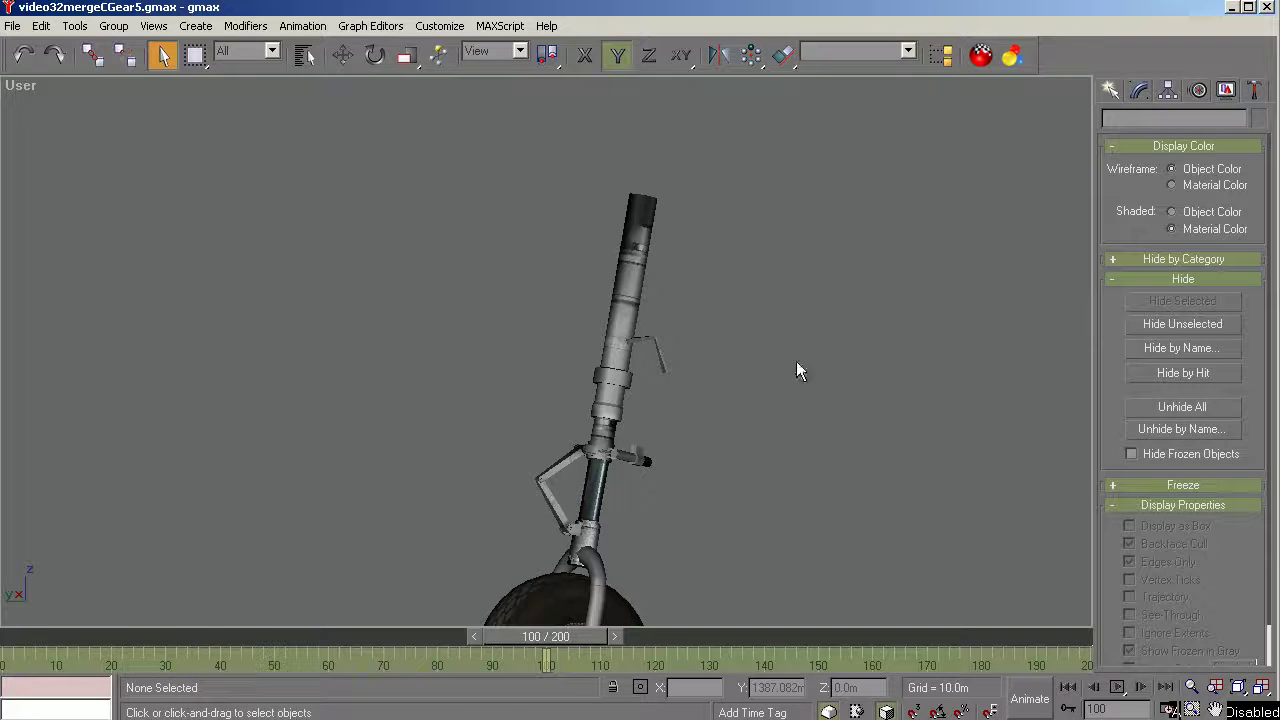
pyautogui.moveTo(652, 397); pyautogui.dragTo(652, 398)
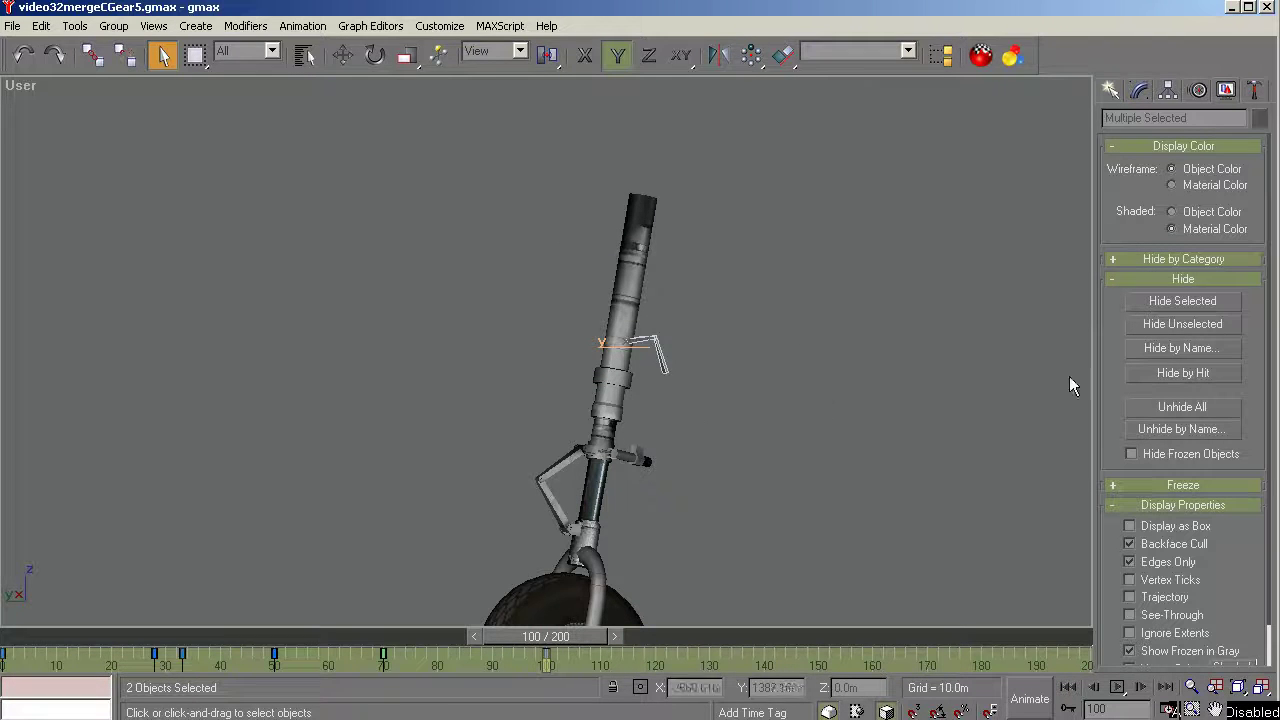
pyautogui.click(1181, 302)
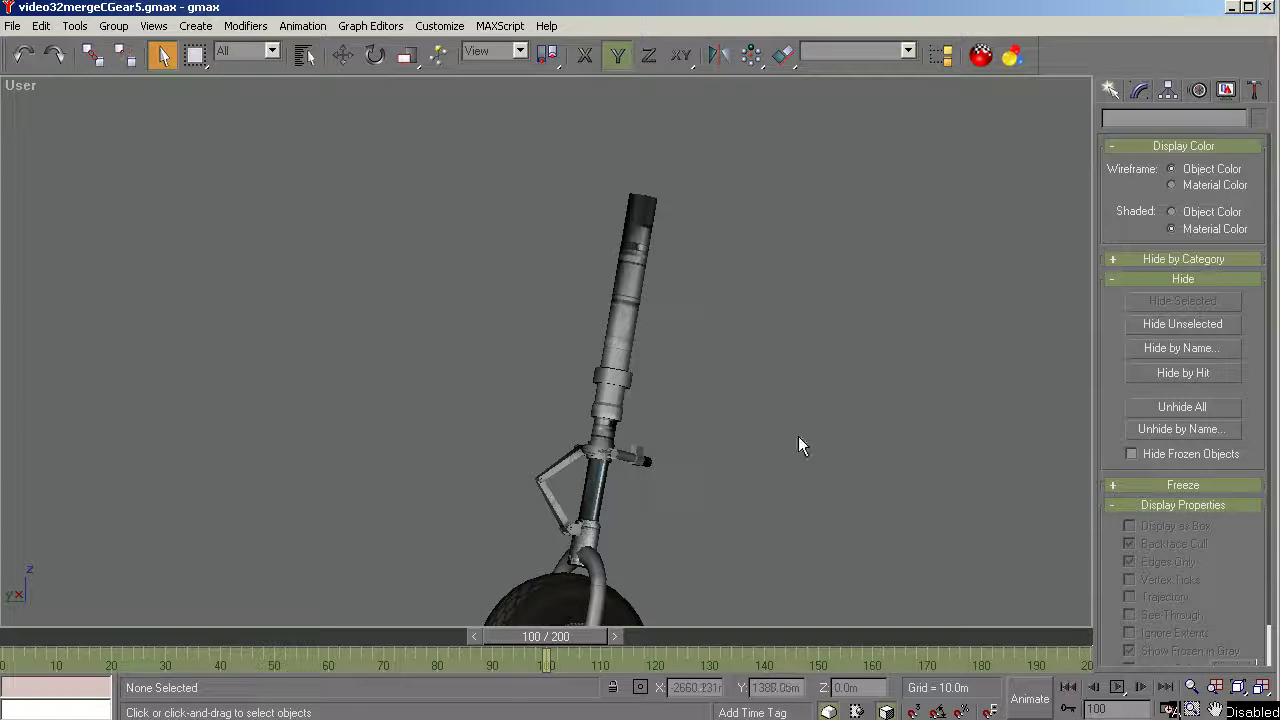
# Hide the protruding bolt c-gearbolt11 on the strut and select the c-gear_yoke fork
pyautogui.scroll(5, 645, 497)
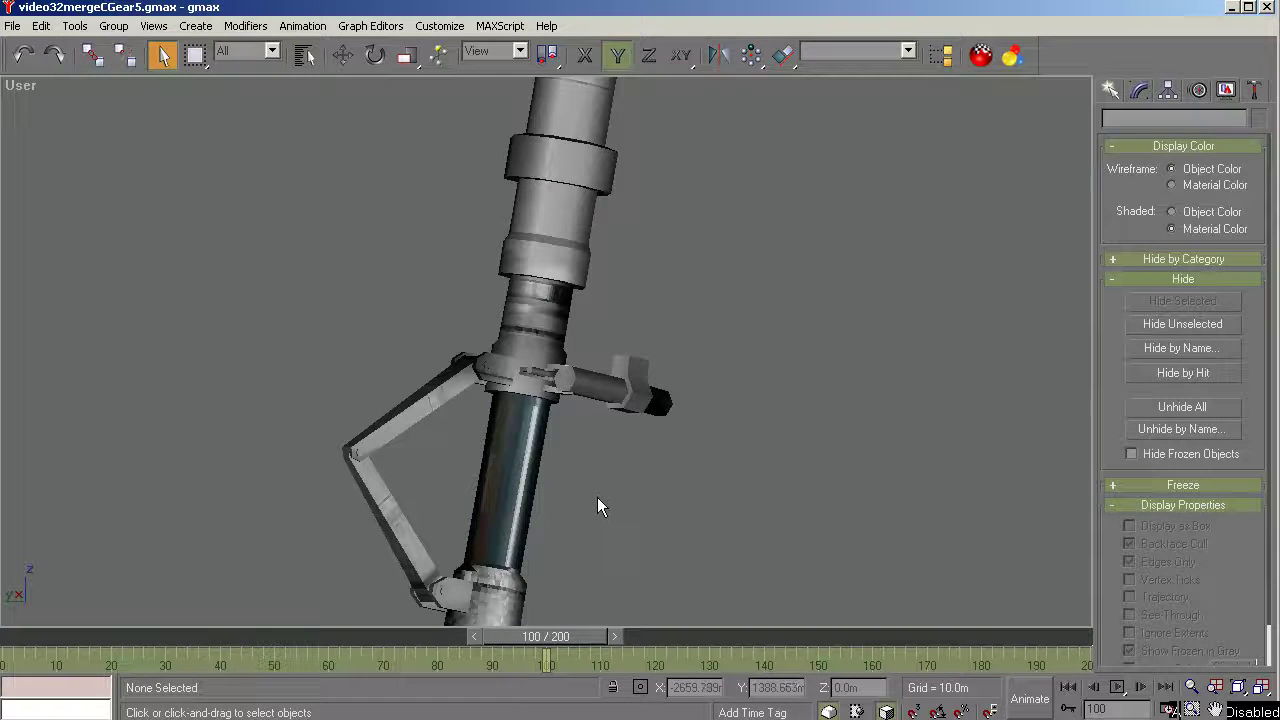
pyautogui.moveTo(748, 330); pyautogui.dragTo(608, 467)
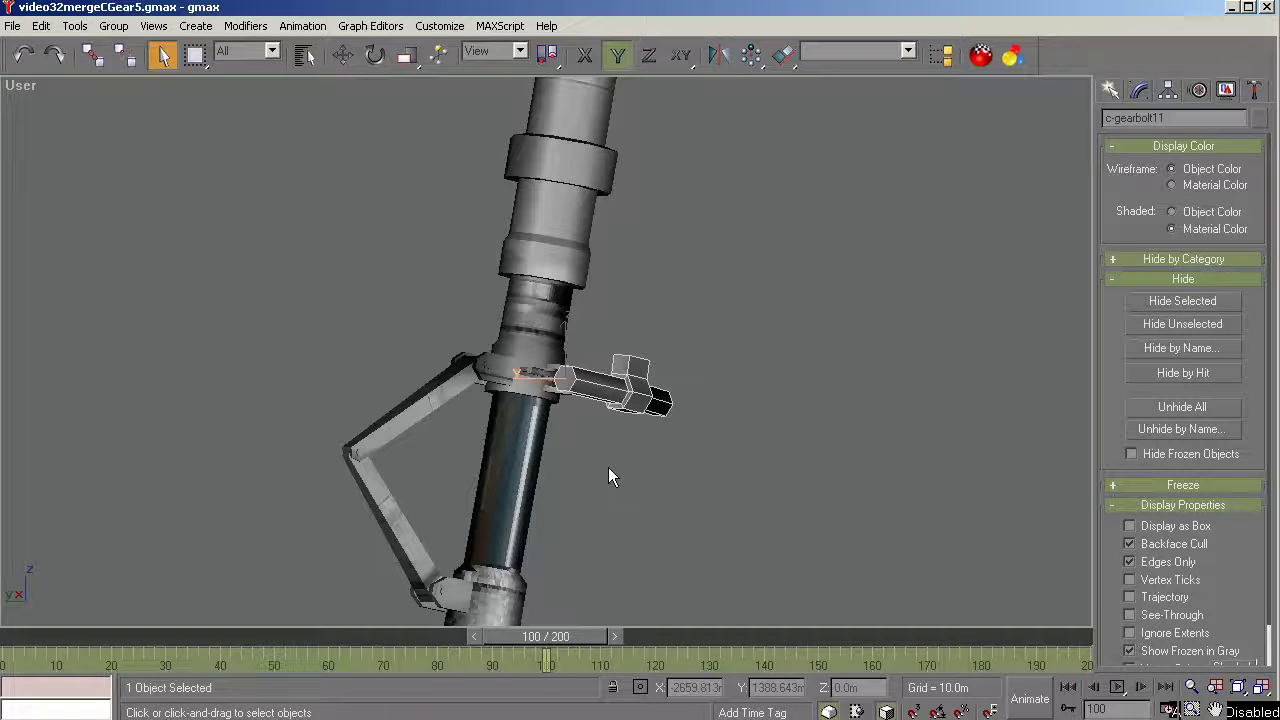
pyautogui.click(1238, 708)
pyautogui.moveTo(543, 455); pyautogui.dragTo(513, 500)
pyautogui.rightClick(680, 512)
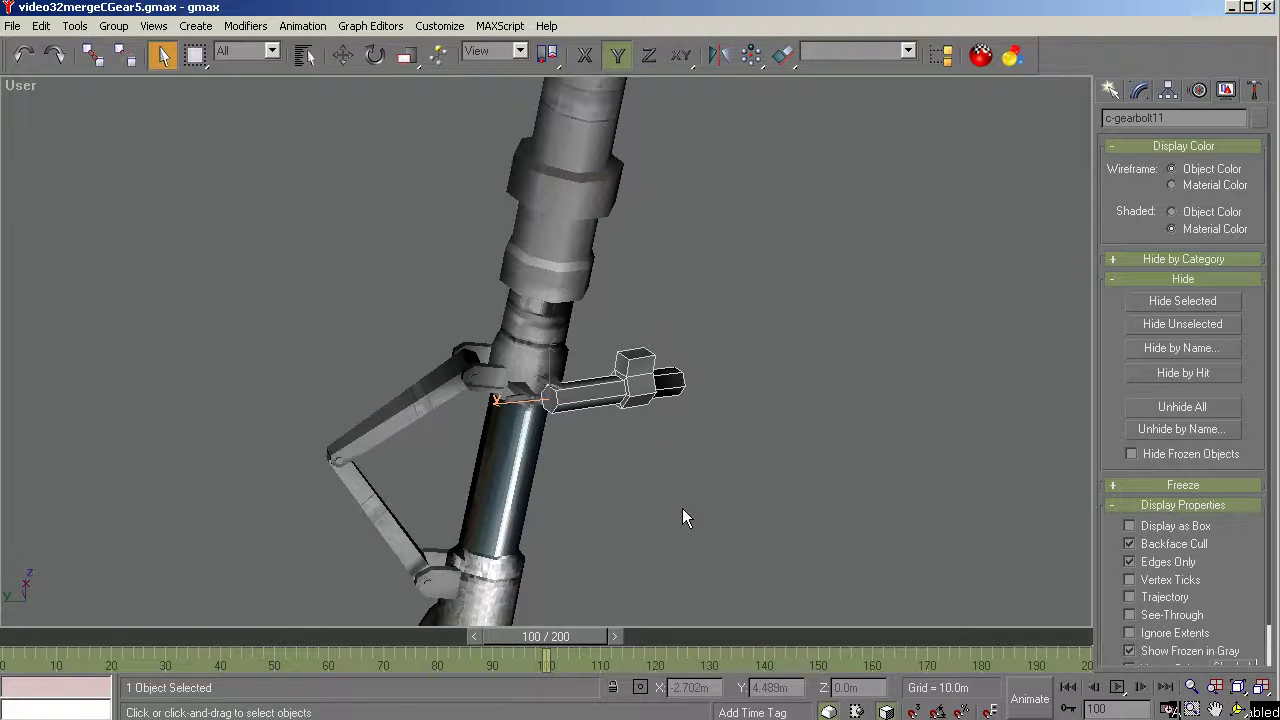
pyautogui.click(1169, 301)
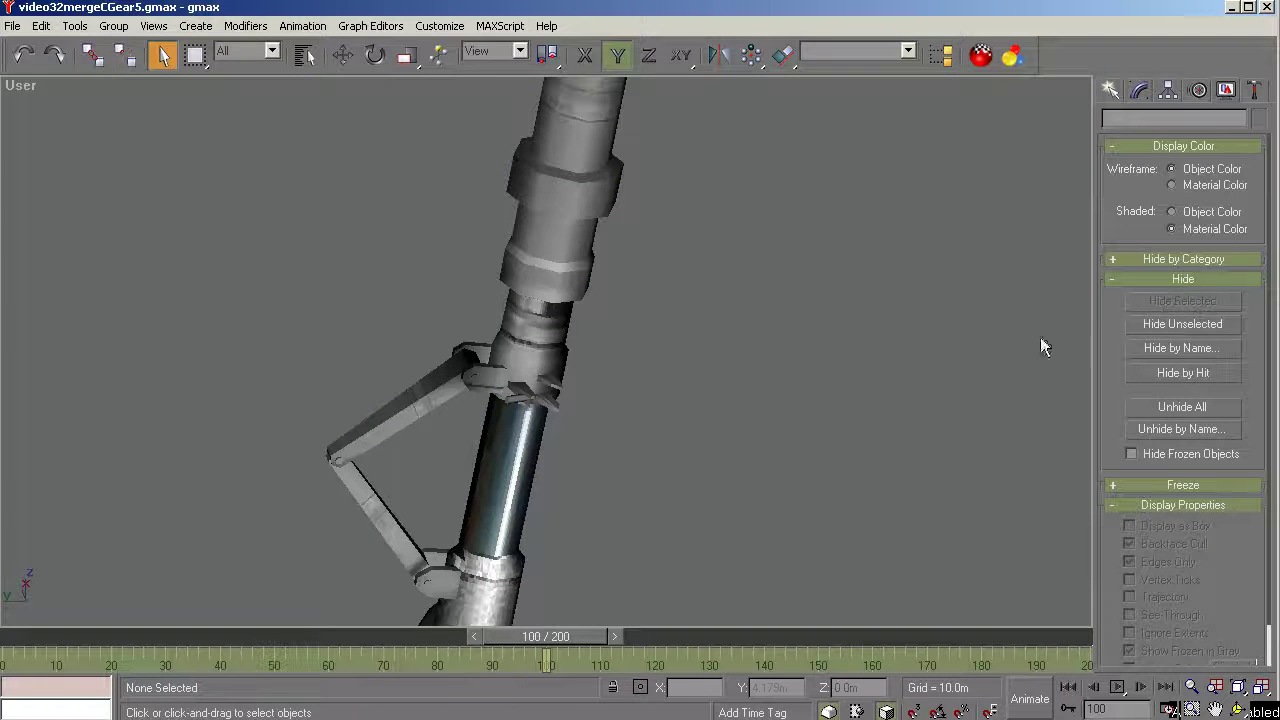
pyautogui.scroll(-3, 735, 283)
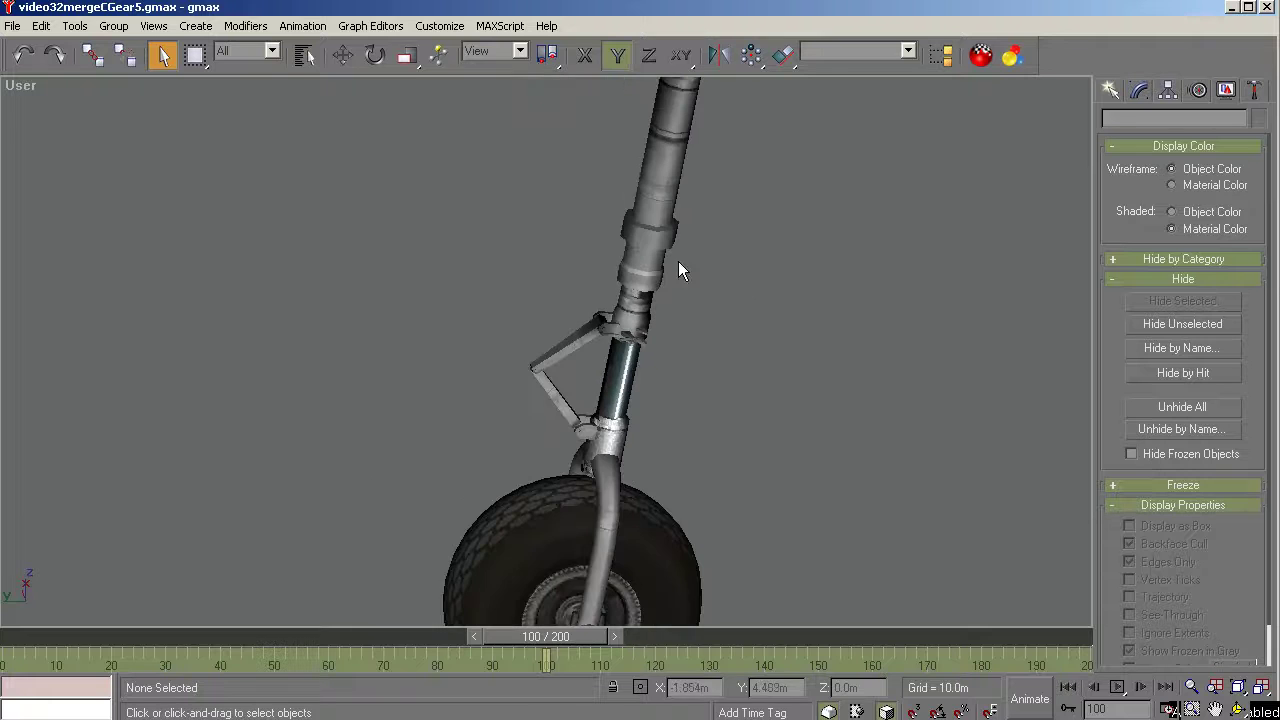
pyautogui.scroll(-3, 735, 420)
pyautogui.scroll(2, 790, 515)
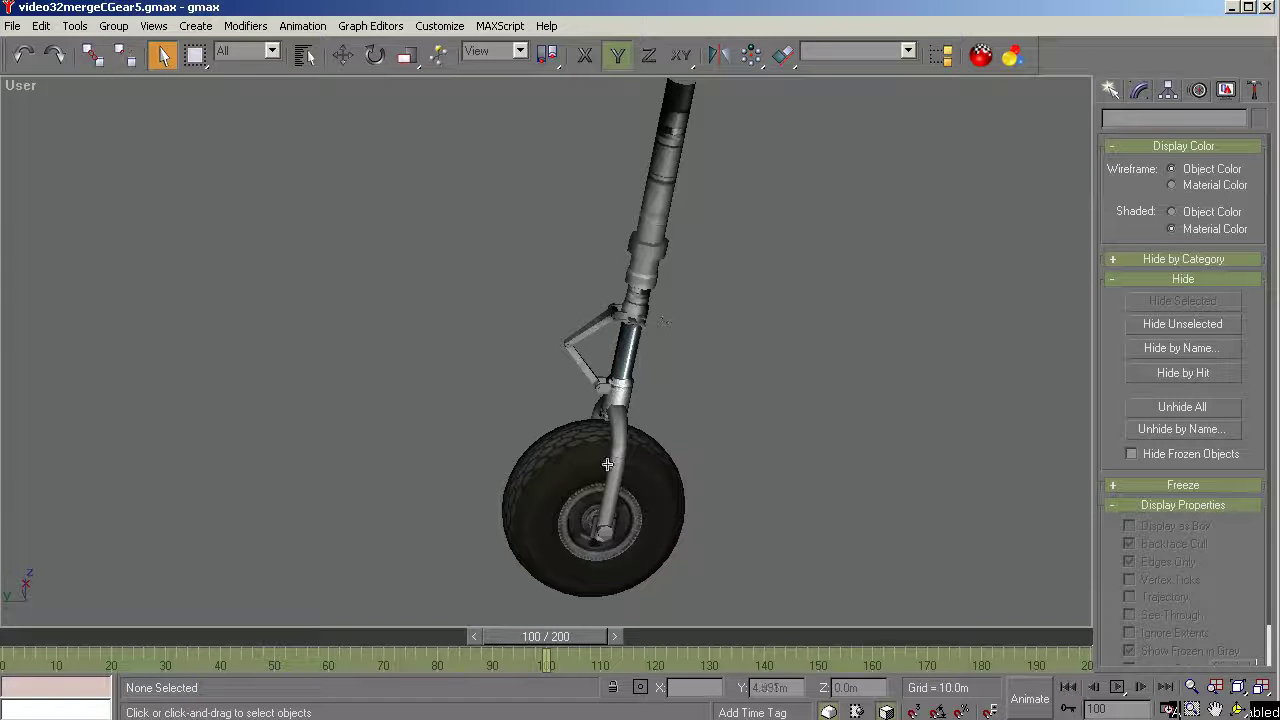
pyautogui.click(619, 431)
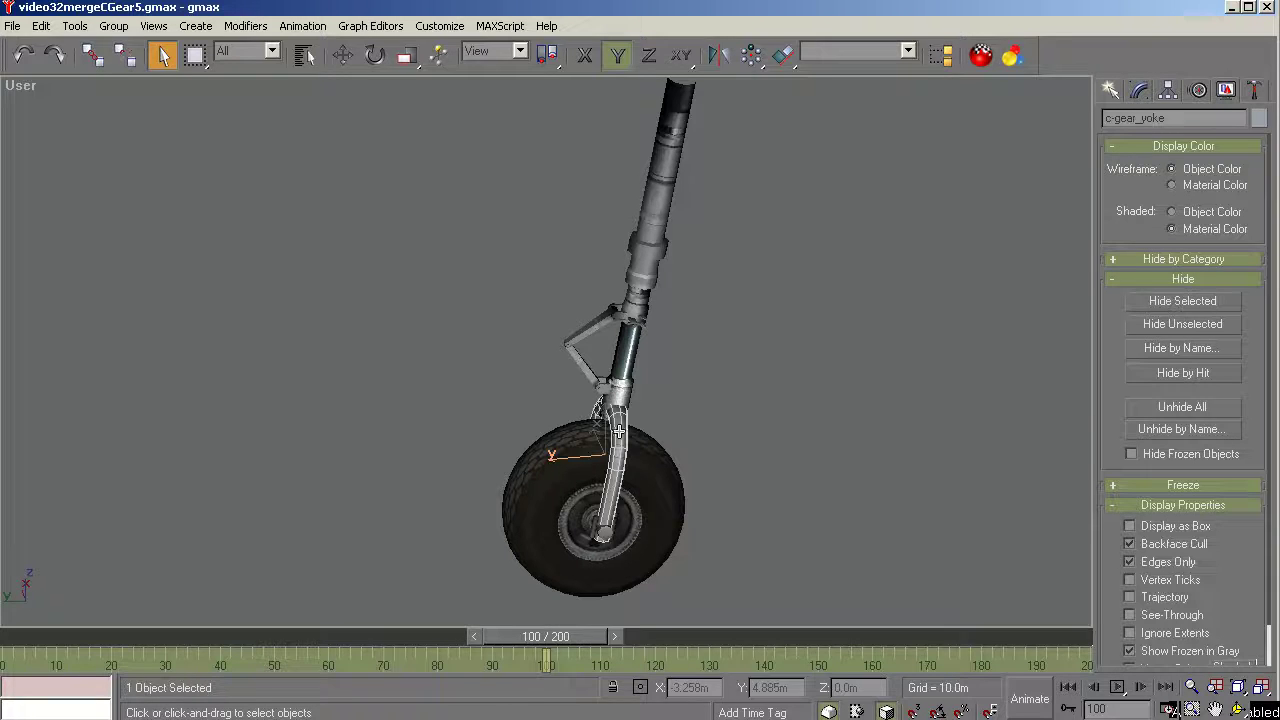
# Frame the c-gear_yoke fork in the Back view with the Create panel showing
pyautogui.press('k')
pyautogui.press('z')
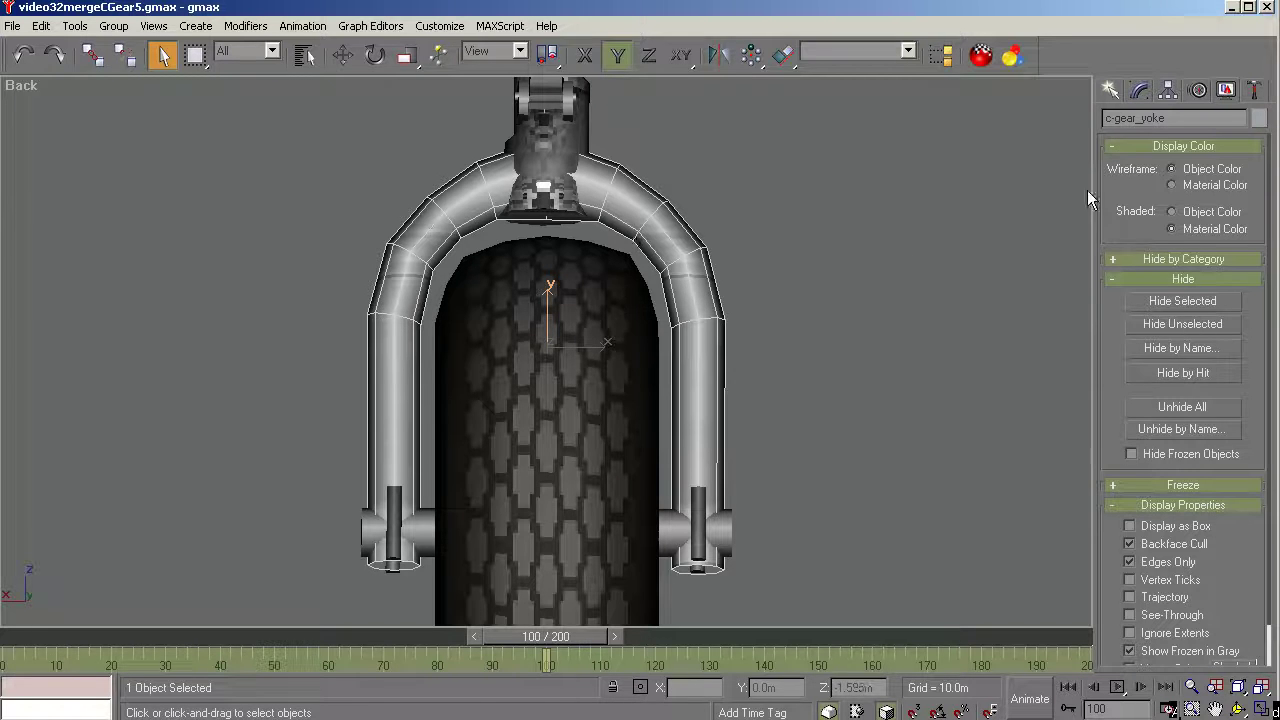
pyautogui.click(1110, 90)
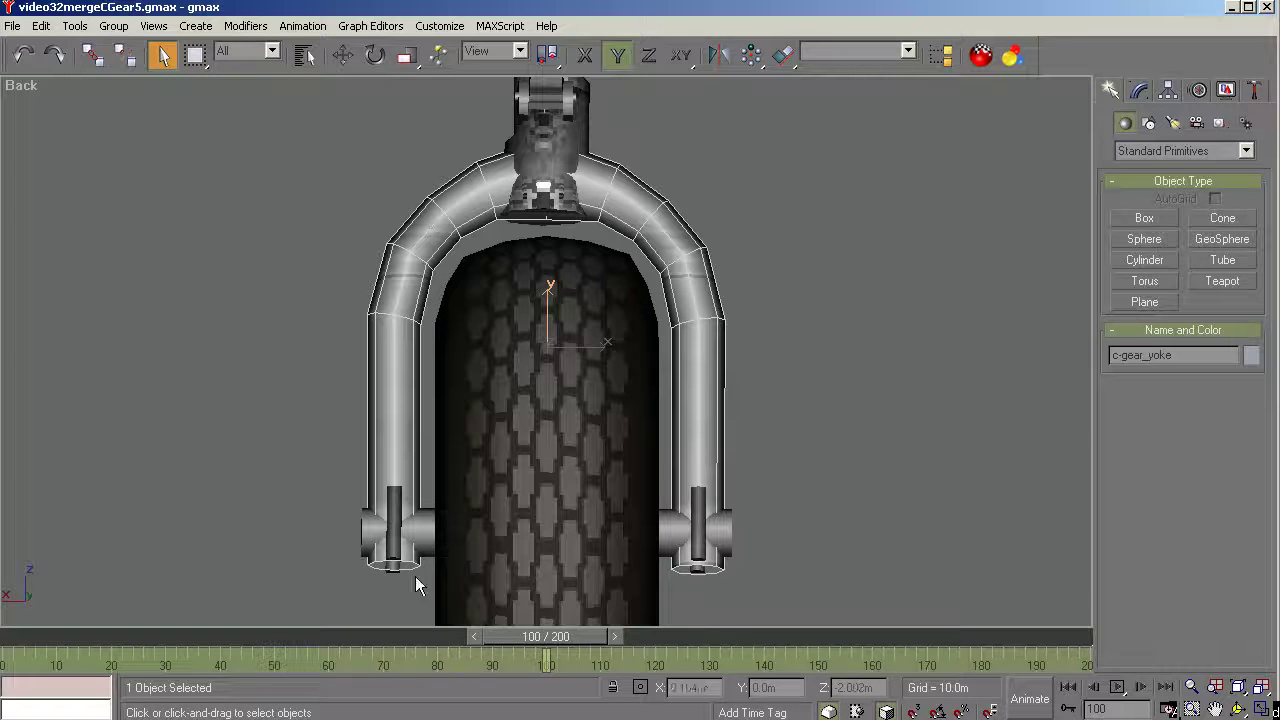
pyautogui.click(396, 602)
pyautogui.scroll(4, 396, 602)
pyautogui.scroll(2, 396, 601)
pyautogui.scroll(-6, 363, 556)
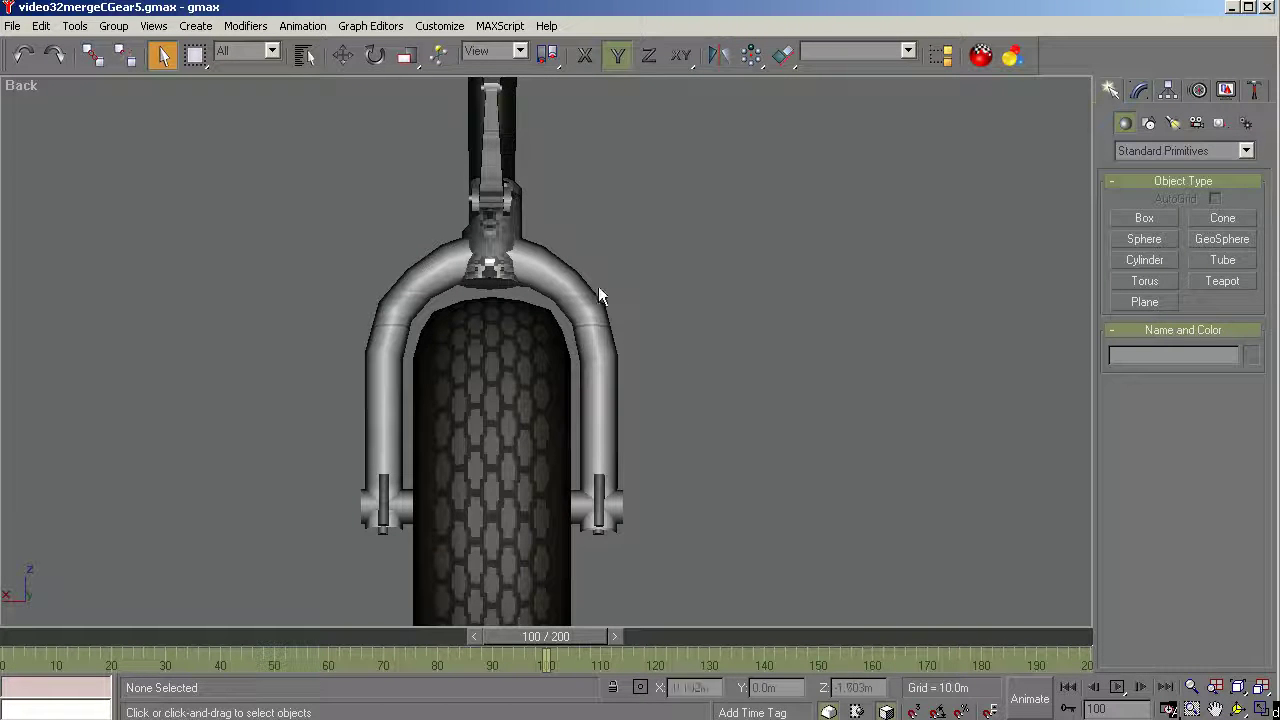
pyautogui.moveTo(597, 311); pyautogui.dragTo(599, 313)
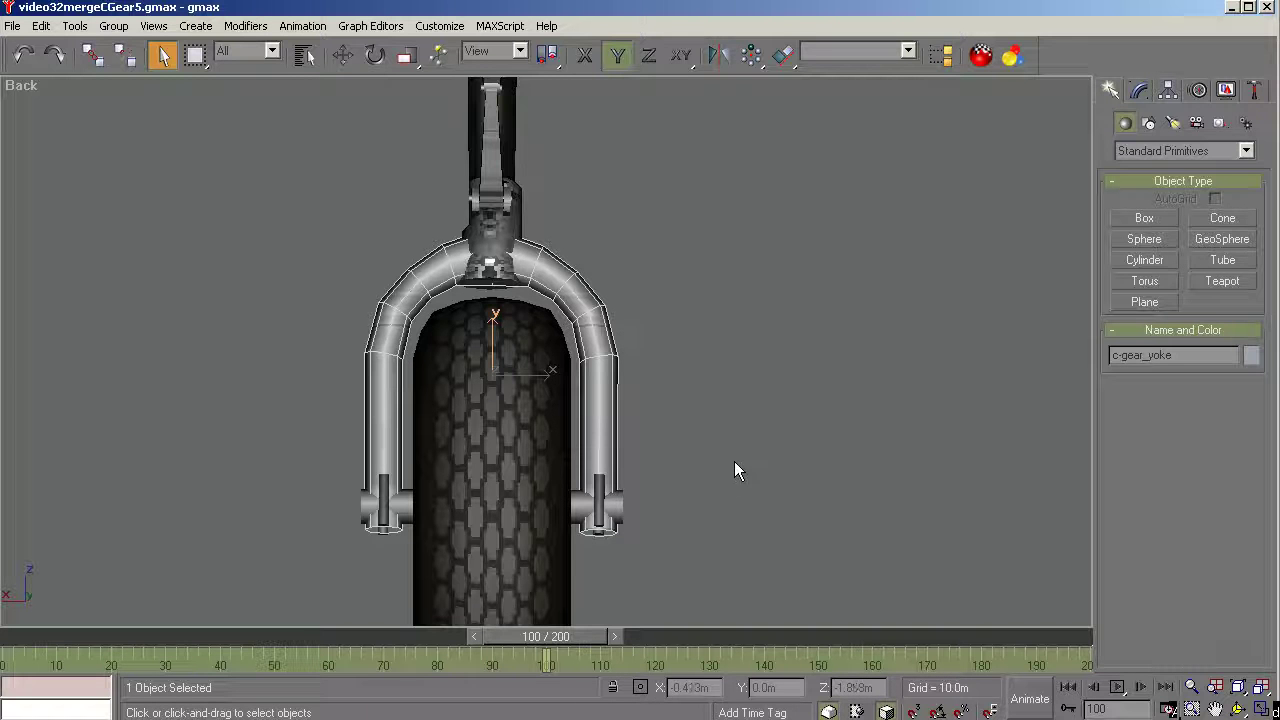
pyautogui.click(764, 398)
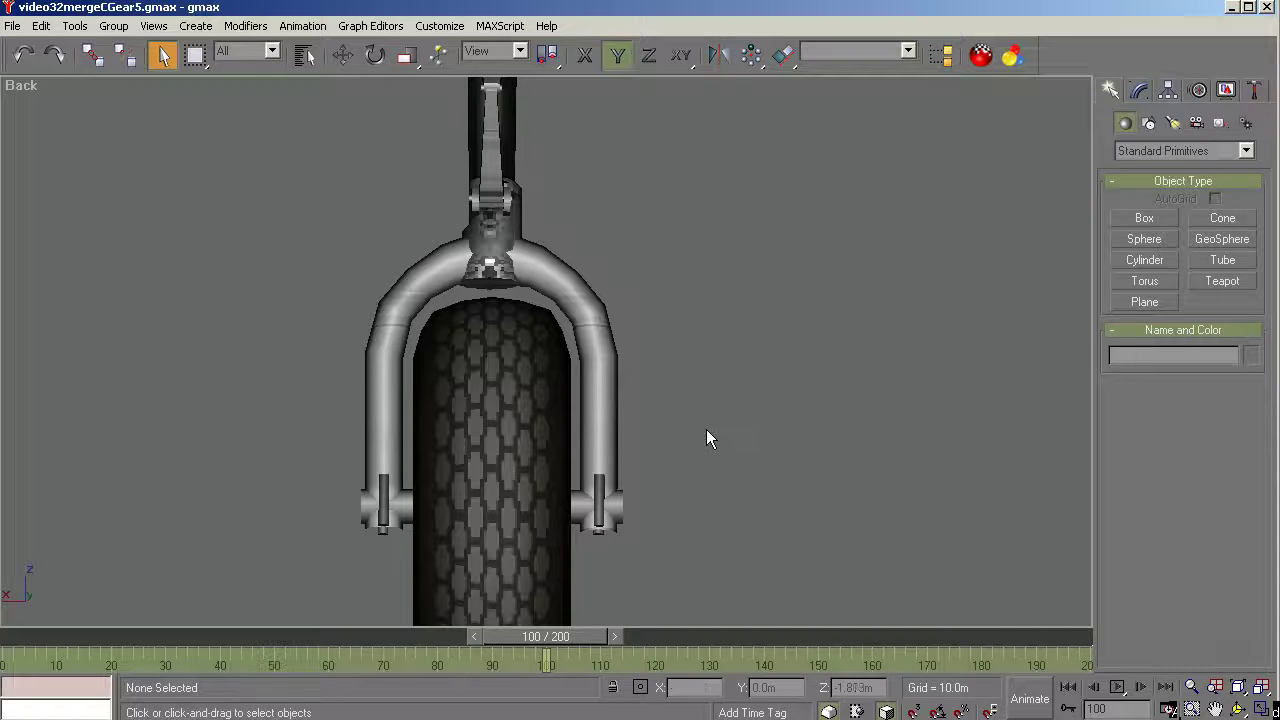
pyautogui.click(1238, 708)
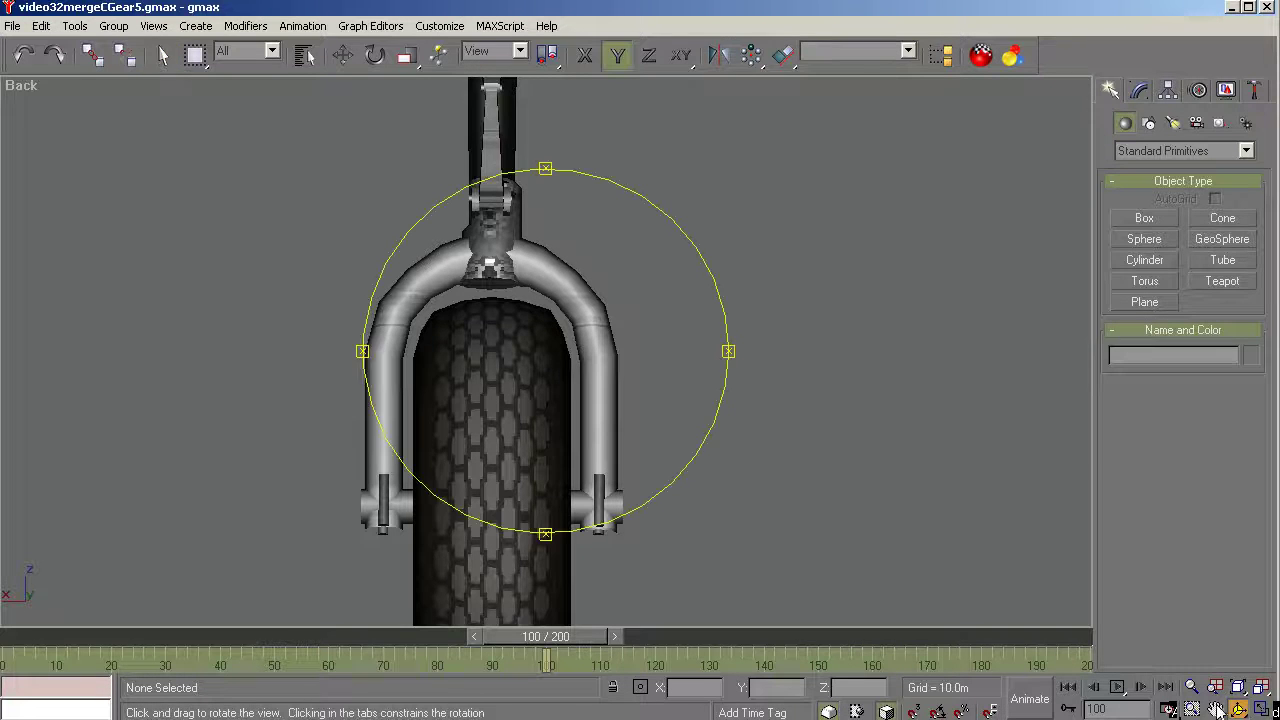
pyautogui.moveTo(630, 437); pyautogui.dragTo(189, 391)
pyautogui.scroll(3, 171, 374)
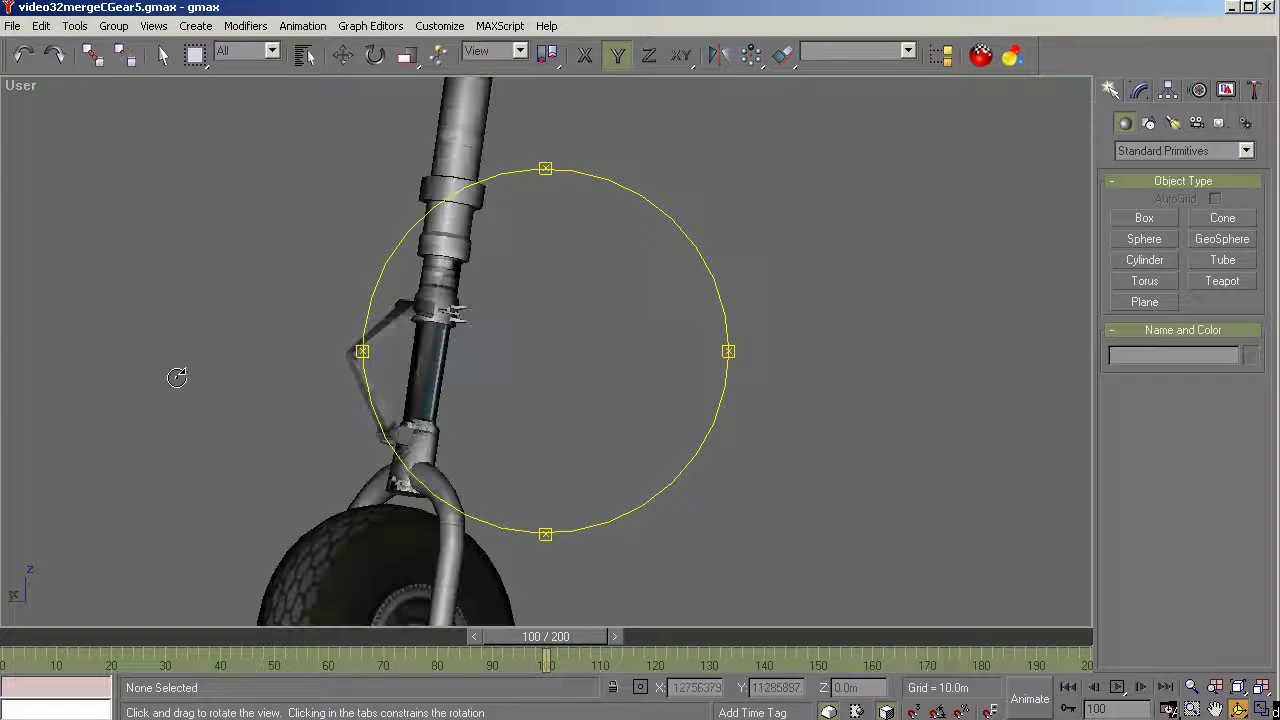
pyautogui.rightClick(630, 368)
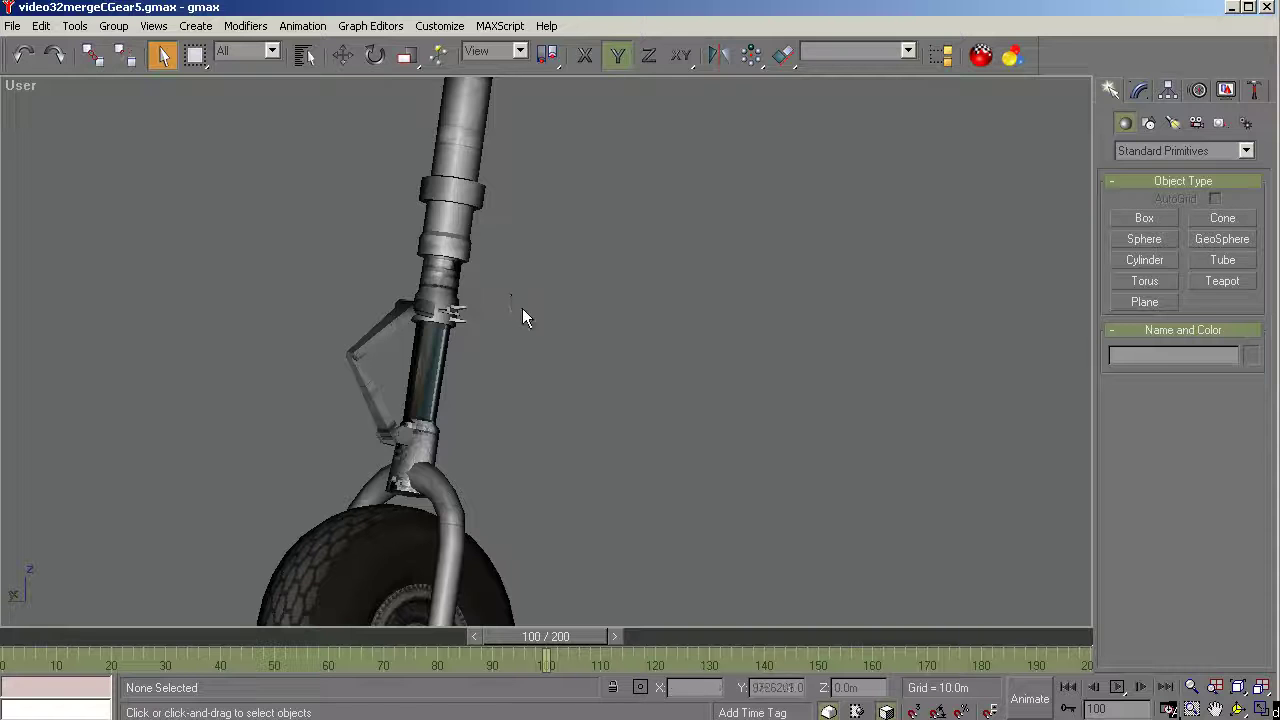
pyautogui.click(432, 405)
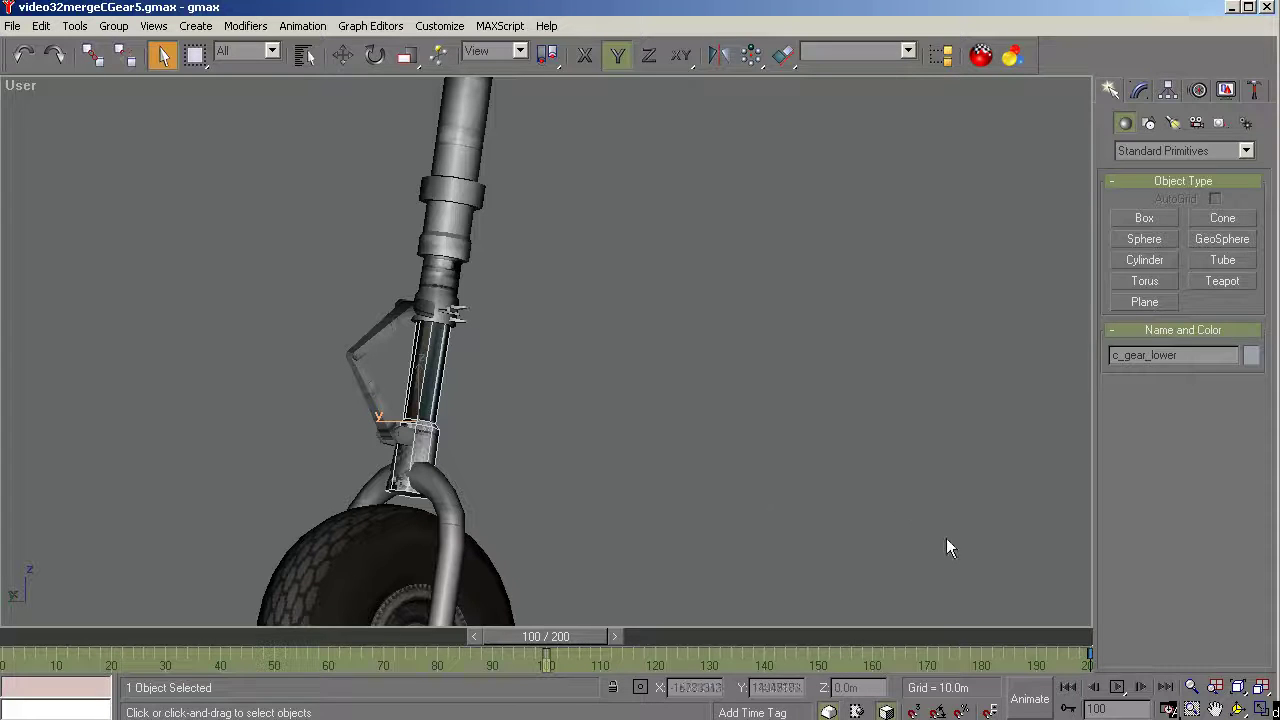
pyautogui.click(452, 285)
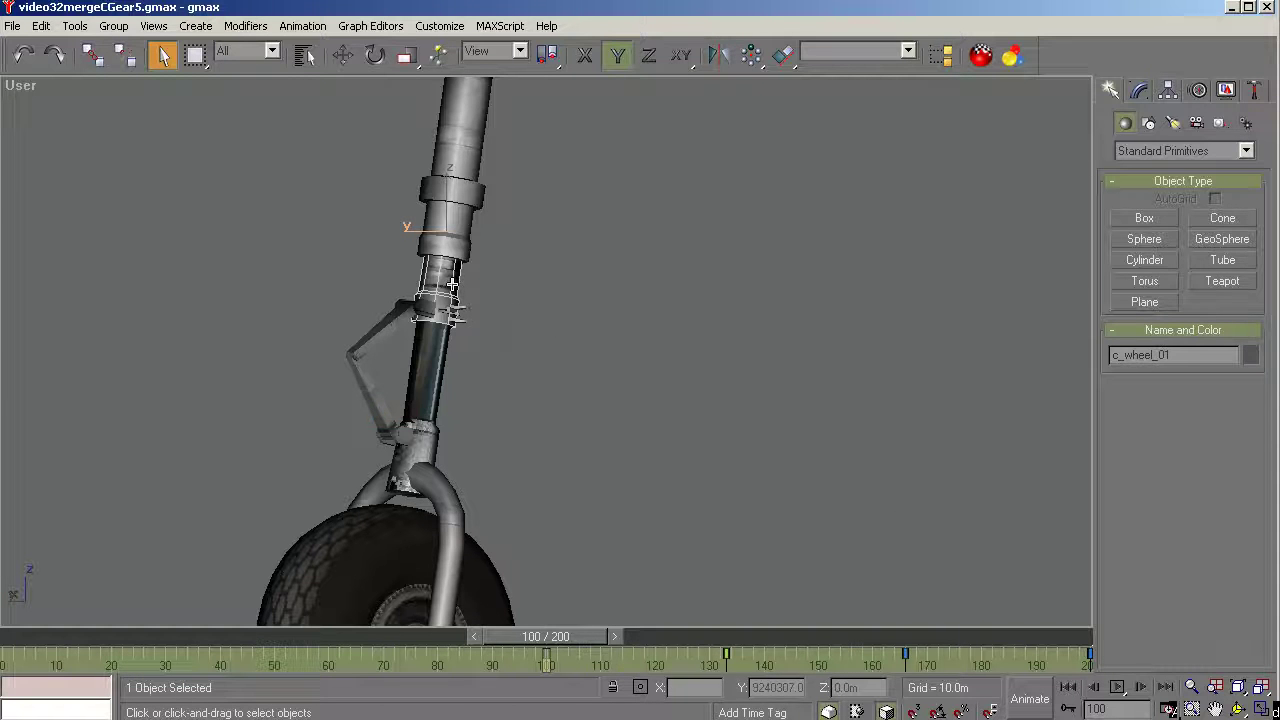
pyautogui.click(1150, 357)
pyautogui.press('BackSpace')
pyautogui.press('Return')
pyautogui.click(558, 366)
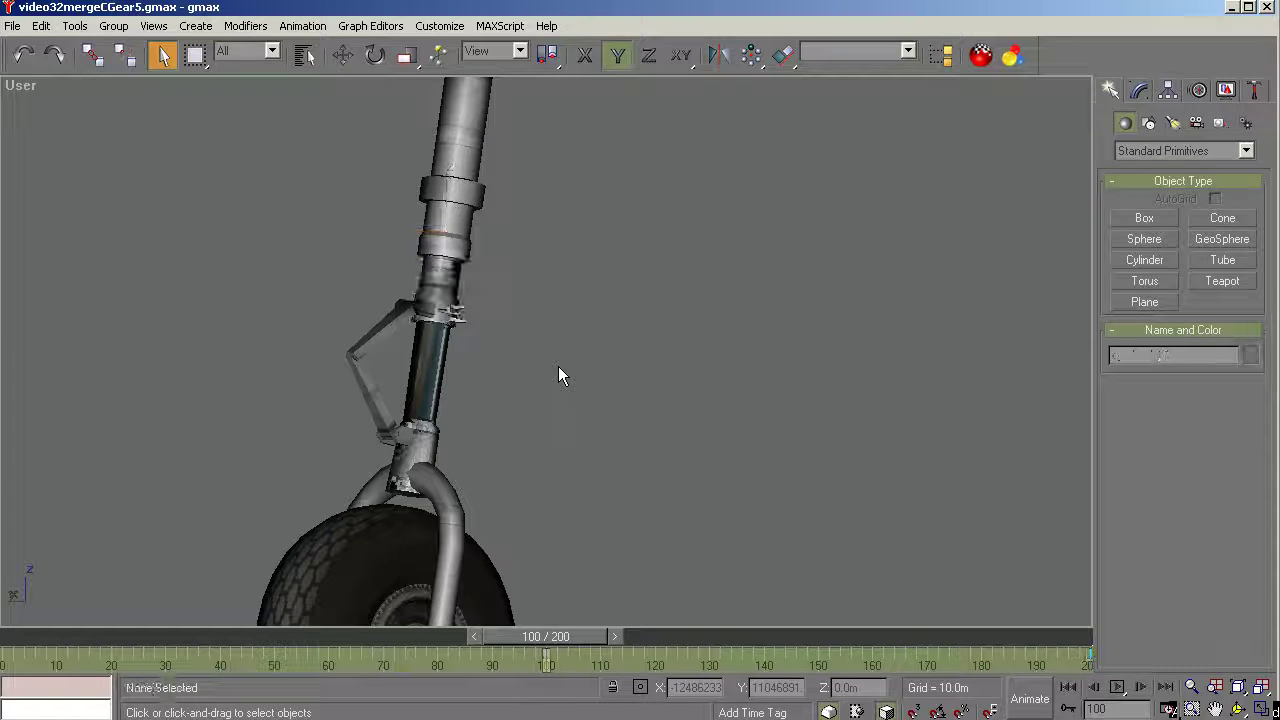
pyautogui.click(450, 284)
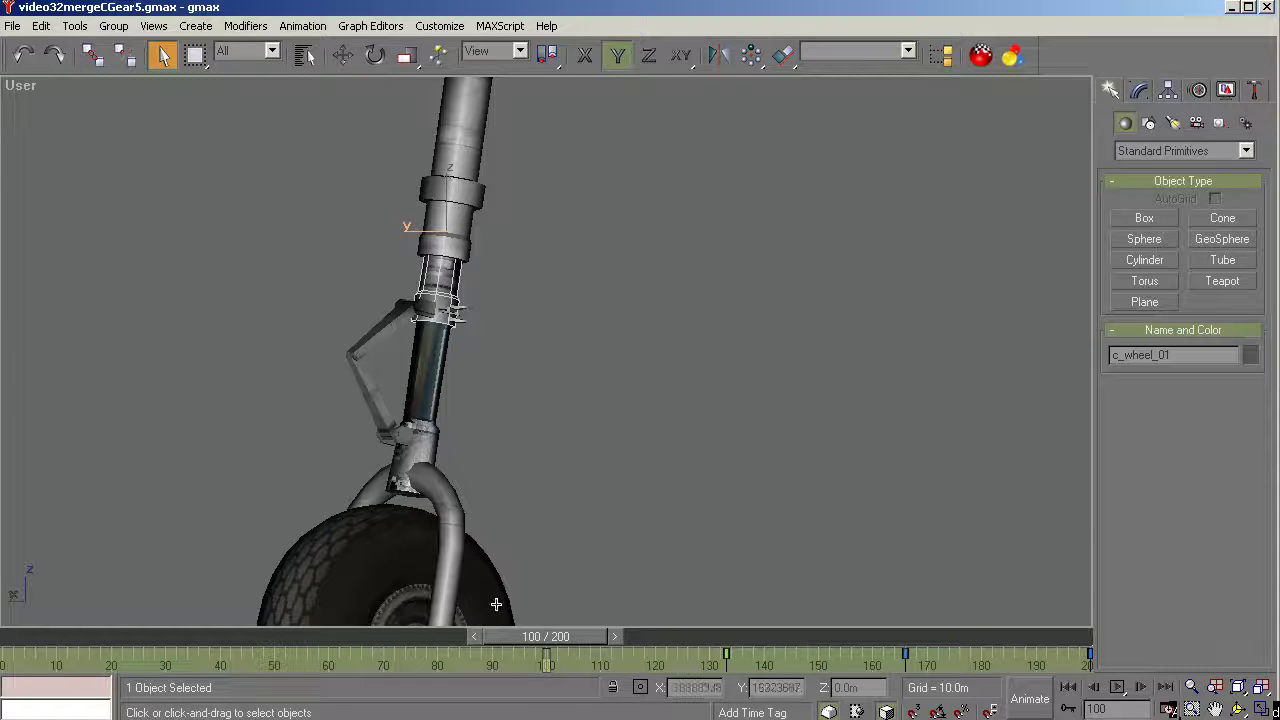
pyautogui.moveTo(545, 636)
pyautogui.mouseDown()
pyautogui.moveTo(1012, 638)
pyautogui.moveTo(537, 659)
pyautogui.moveTo(735, 640)
pyautogui.moveTo(1000, 641)
pyautogui.moveTo(528, 640)
pyautogui.mouseUp()
pyautogui.click(476, 160)
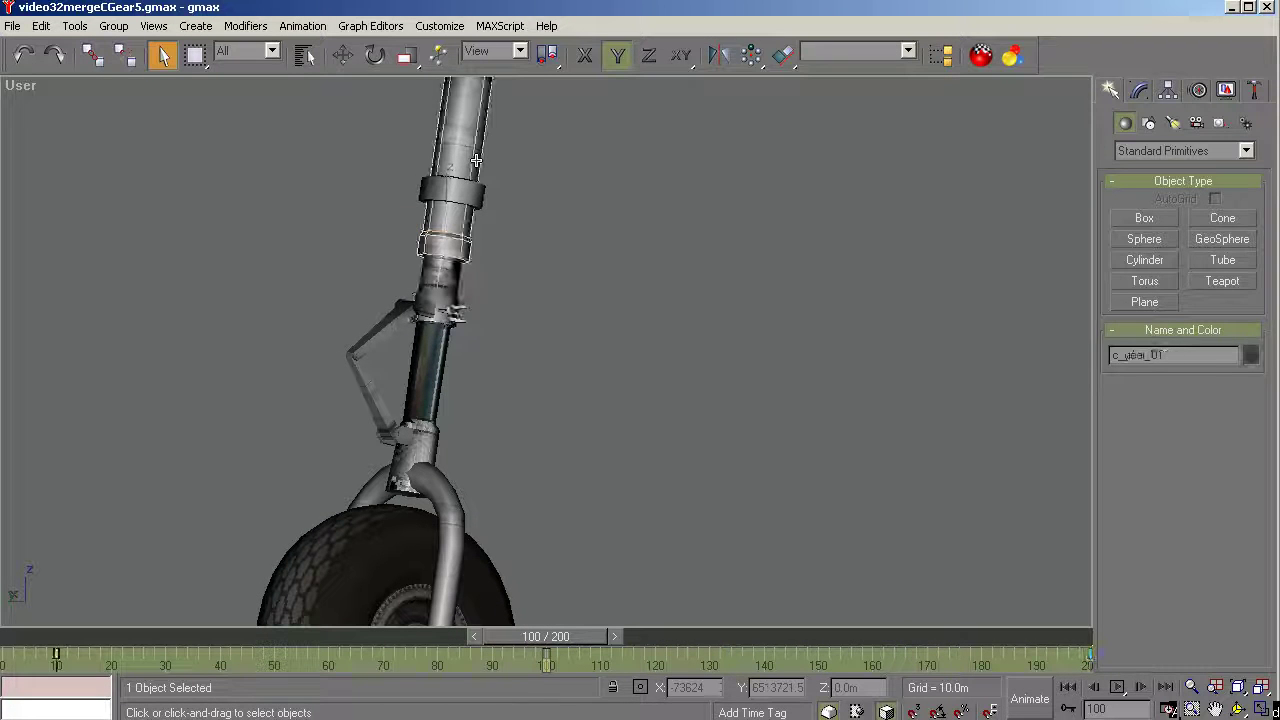
pyautogui.click(437, 380)
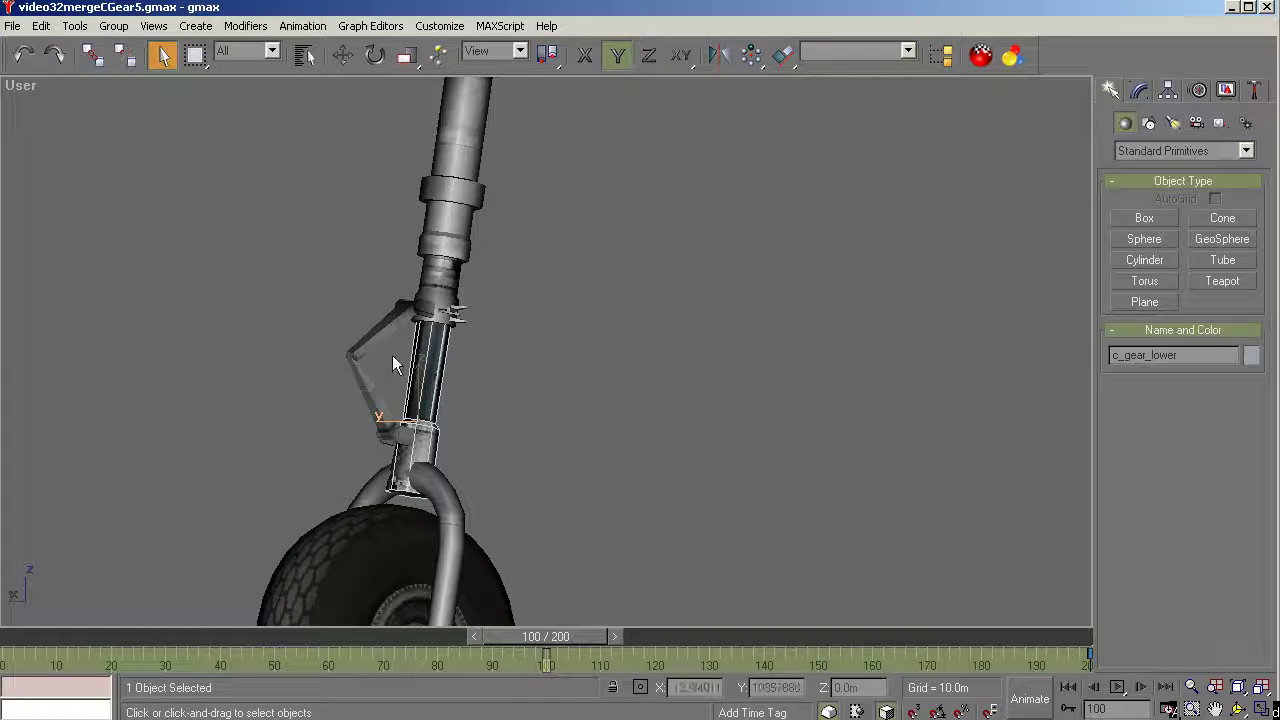
pyautogui.moveTo(318, 317); pyautogui.dragTo(343, 393)
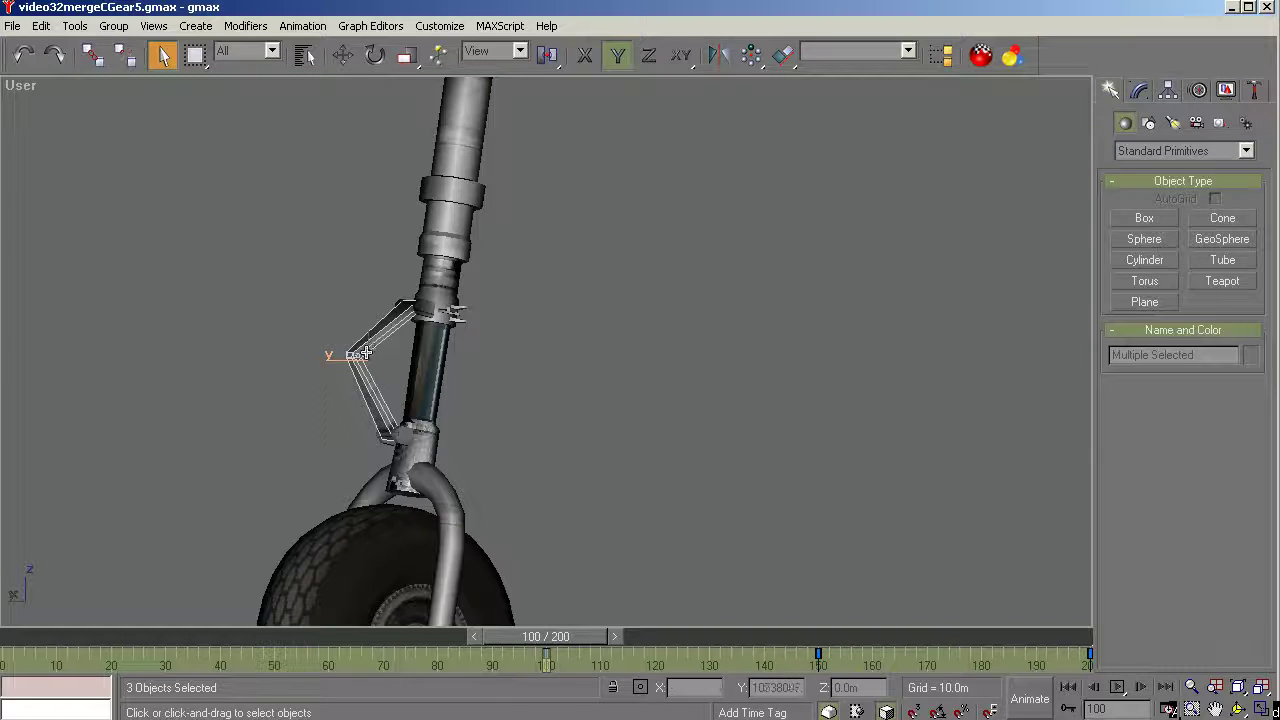
pyautogui.click(446, 294)
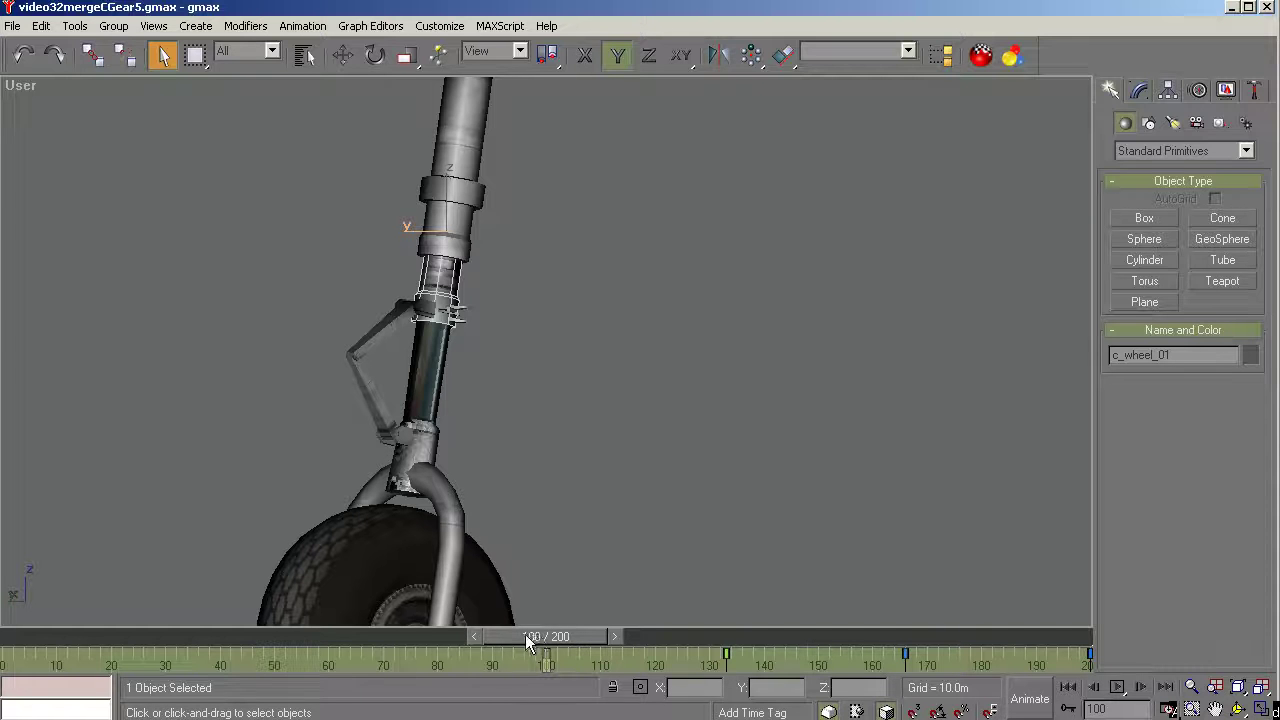
pyautogui.moveTo(546, 642)
pyautogui.mouseDown()
pyautogui.moveTo(927, 643)
pyautogui.moveTo(1030, 630)
pyautogui.moveTo(921, 610)
pyautogui.moveTo(544, 621)
pyautogui.mouseUp()
pyautogui.press('q')
pyautogui.click(506, 366)
pyautogui.click(431, 343)
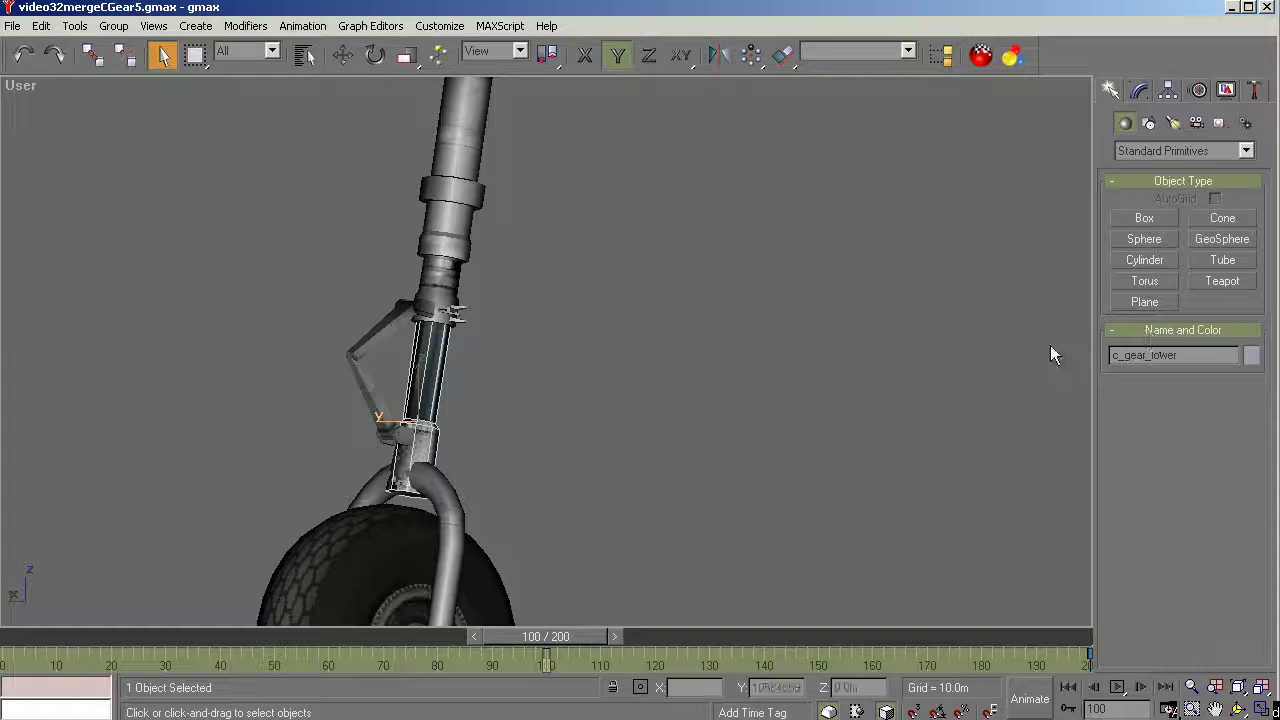
pyautogui.click(499, 282)
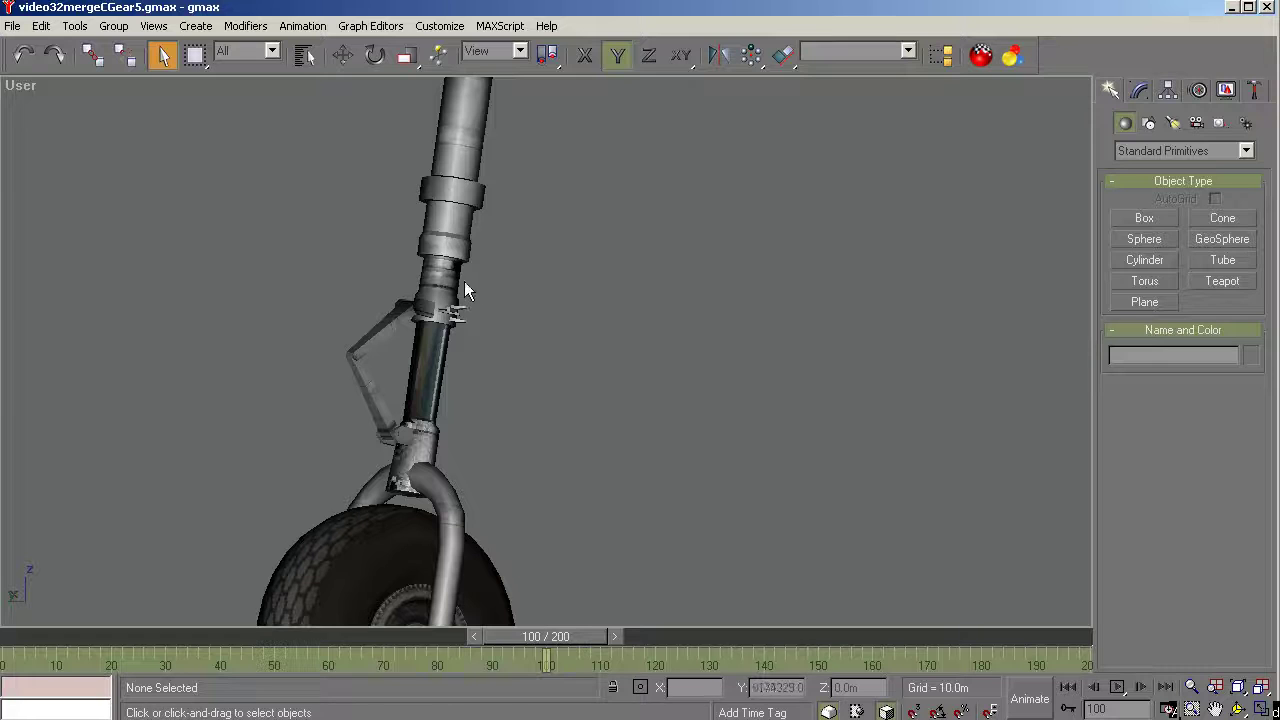
pyautogui.click(455, 283)
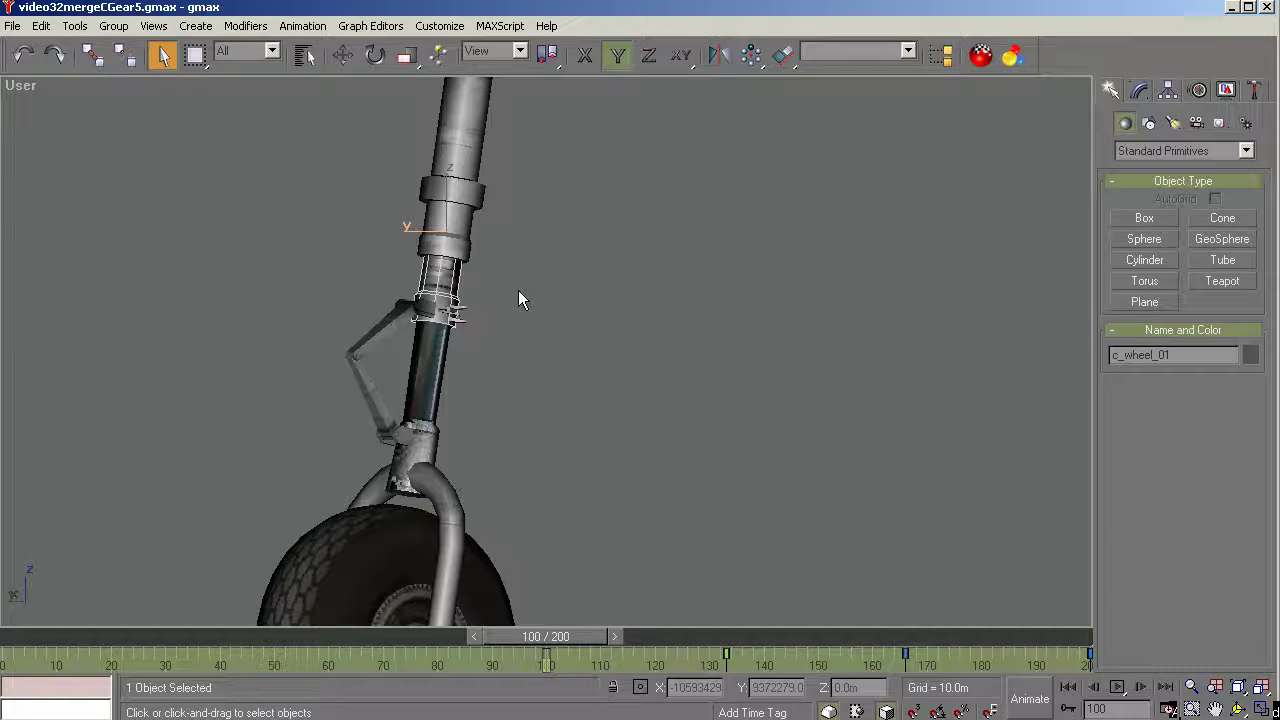
# Select the 14 nose strut parts and hide everything unselected
pyautogui.moveTo(518, 290); pyautogui.dragTo(309, 584)
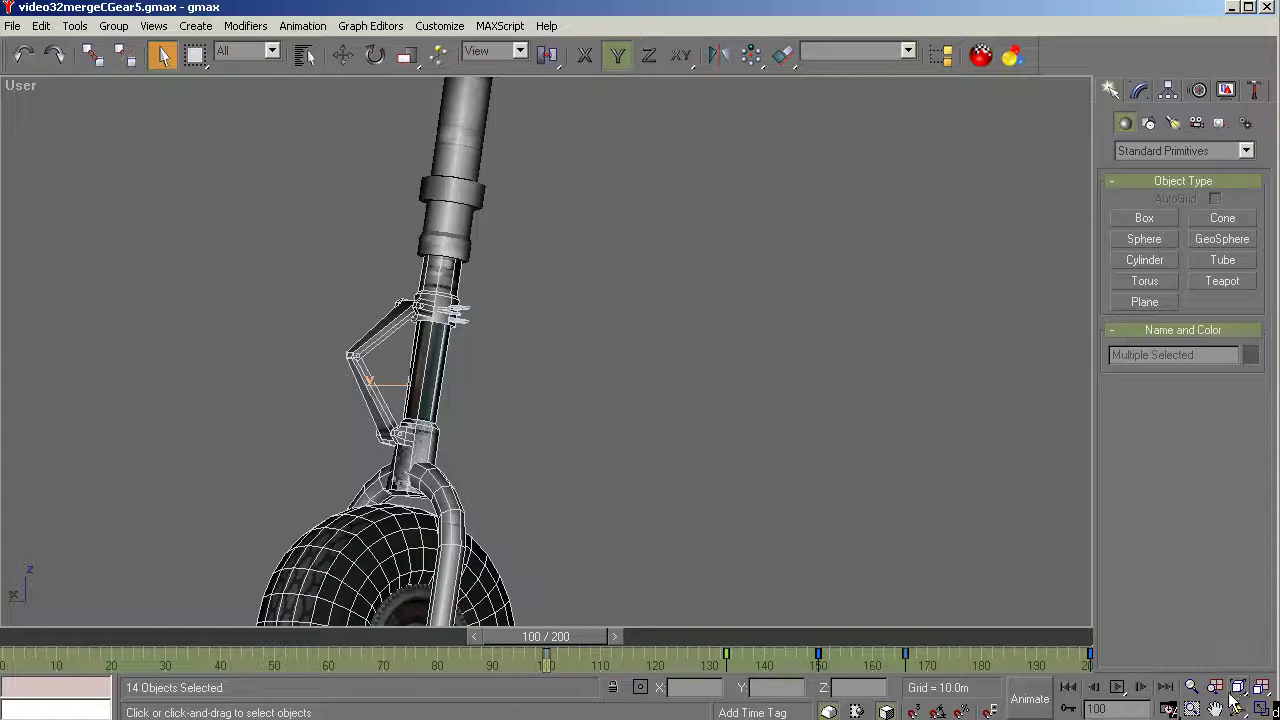
pyautogui.click(1226, 90)
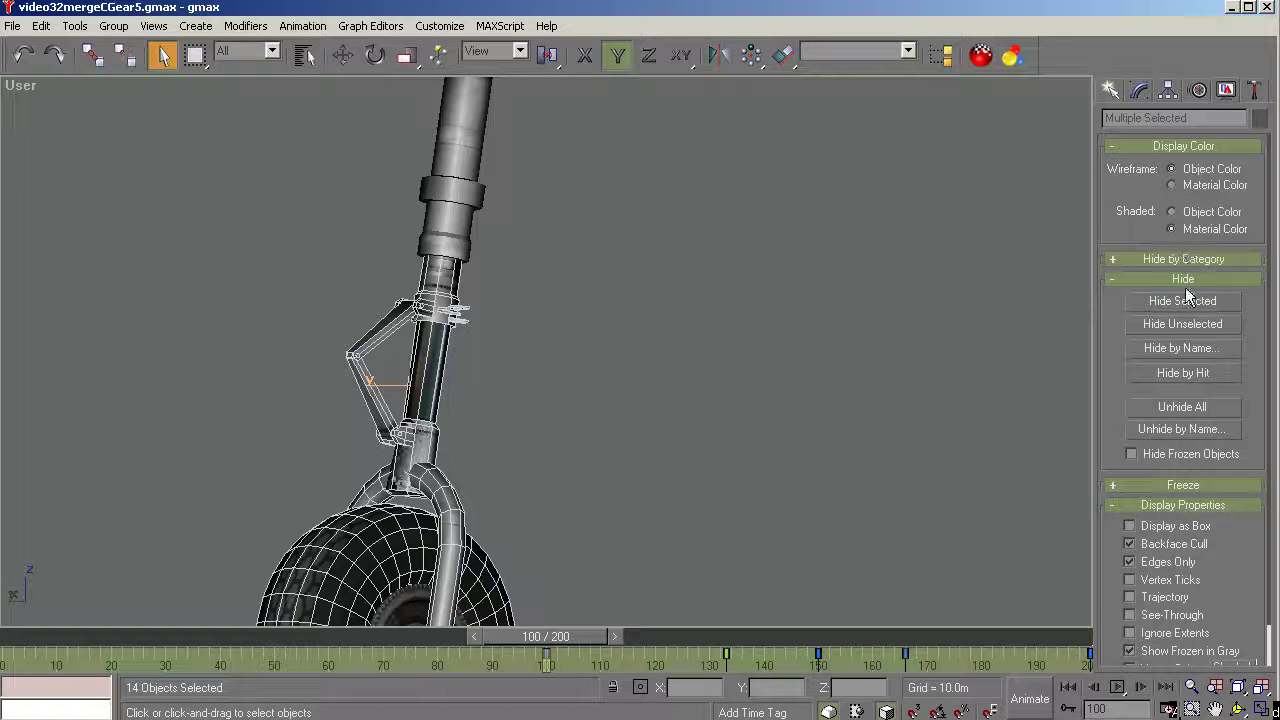
pyautogui.click(1185, 323)
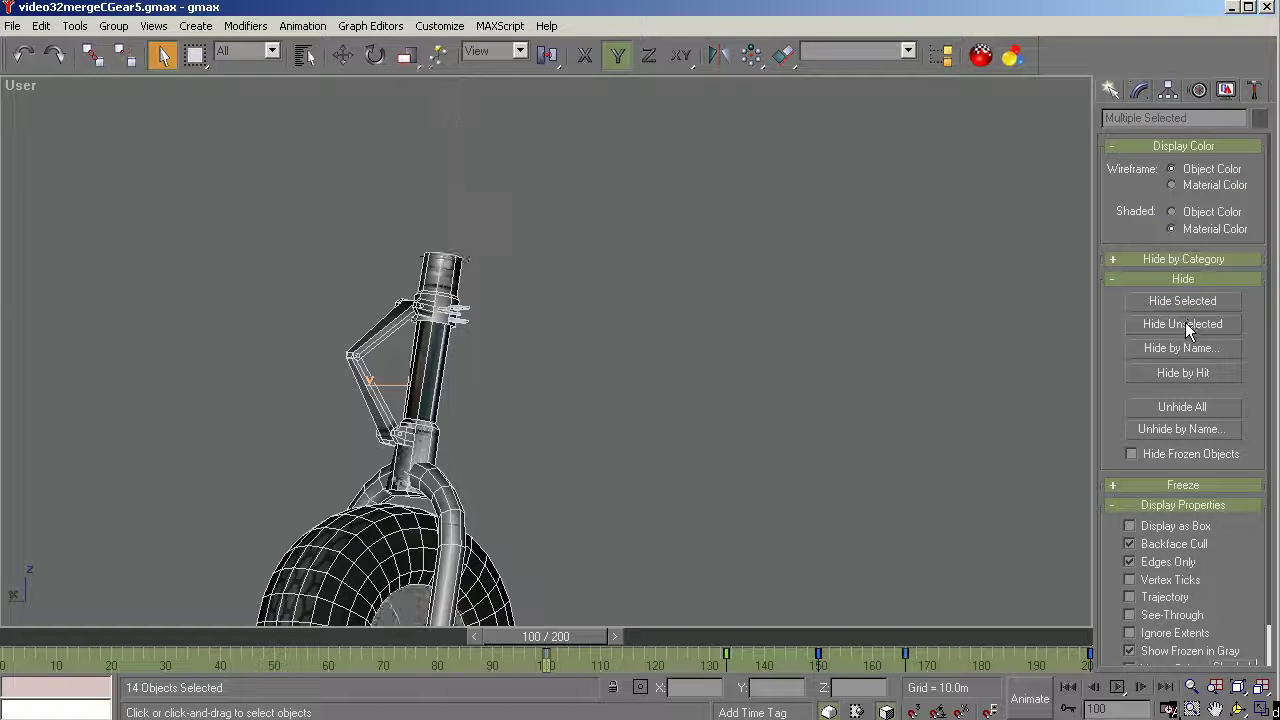
# Zoom to the remaining gear parts, orbit closer, and select c_wheel_01
pyautogui.click(1238, 687)
pyautogui.click(1238, 708)
pyautogui.moveTo(620, 327)
pyautogui.mouseDown()
pyautogui.moveTo(597, 347)
pyautogui.moveTo(620, 330)
pyautogui.mouseUp()
pyautogui.scroll(5, 700, 290)
pyautogui.rightClick(835, 255)
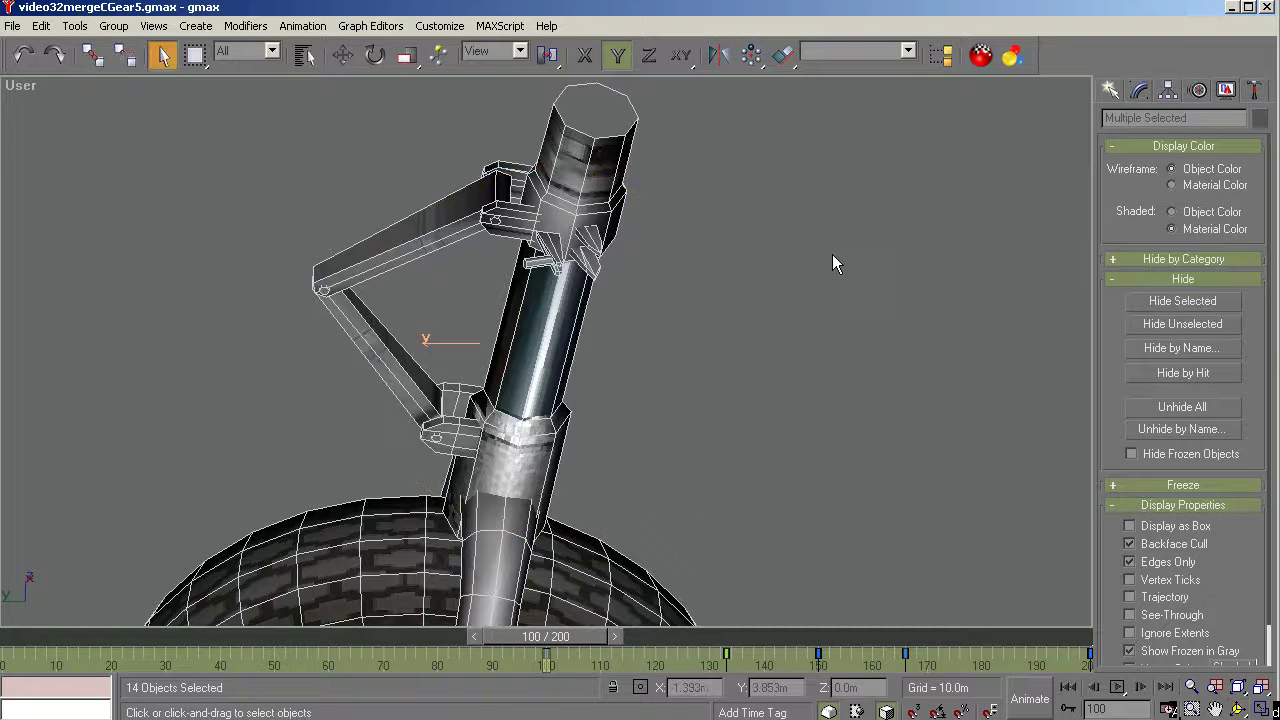
pyautogui.click(832, 254)
pyautogui.click(608, 147)
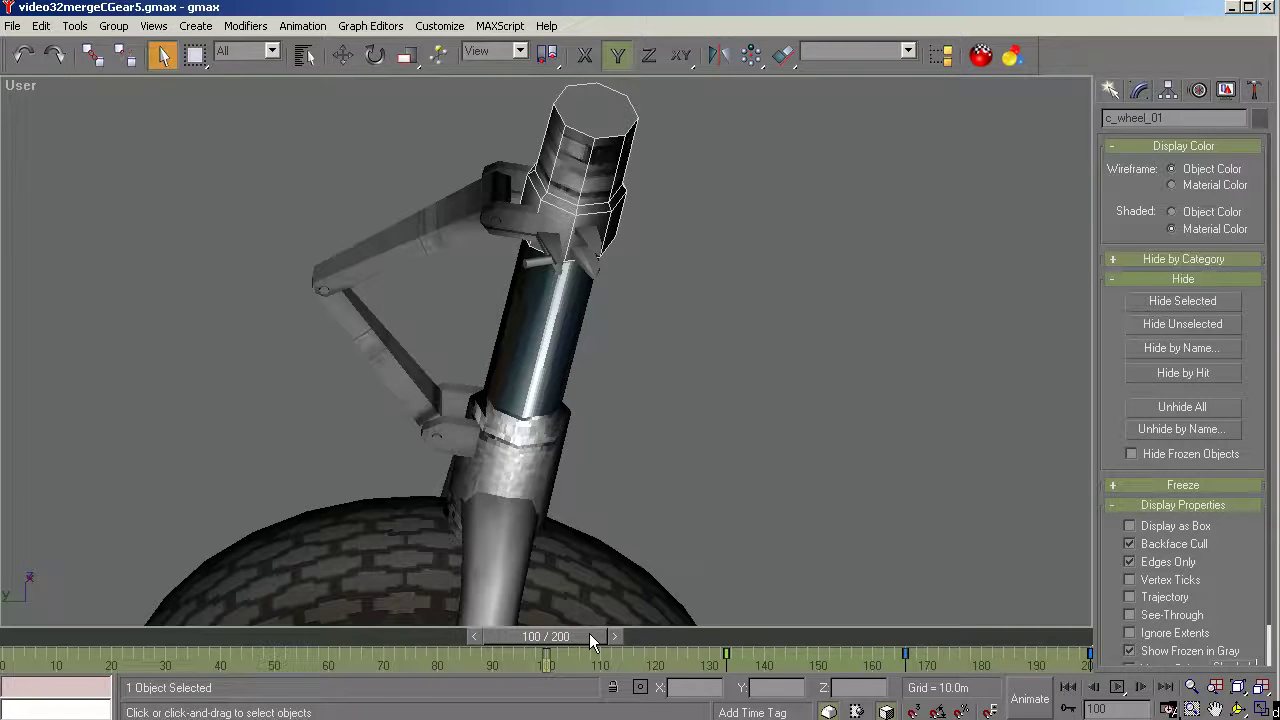
pyautogui.moveTo(590, 637); pyautogui.dragTo(1082, 655)
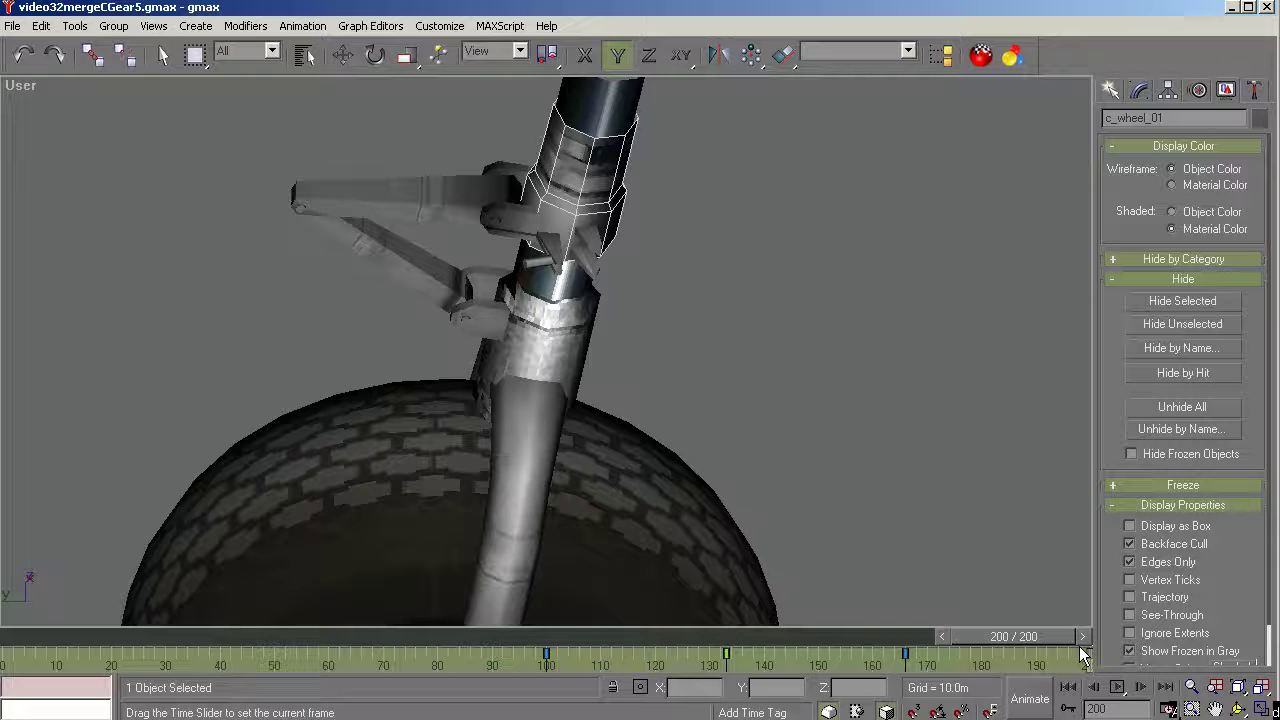
pyautogui.moveTo(1082, 655); pyautogui.dragTo(594, 695)
pyautogui.press('q')
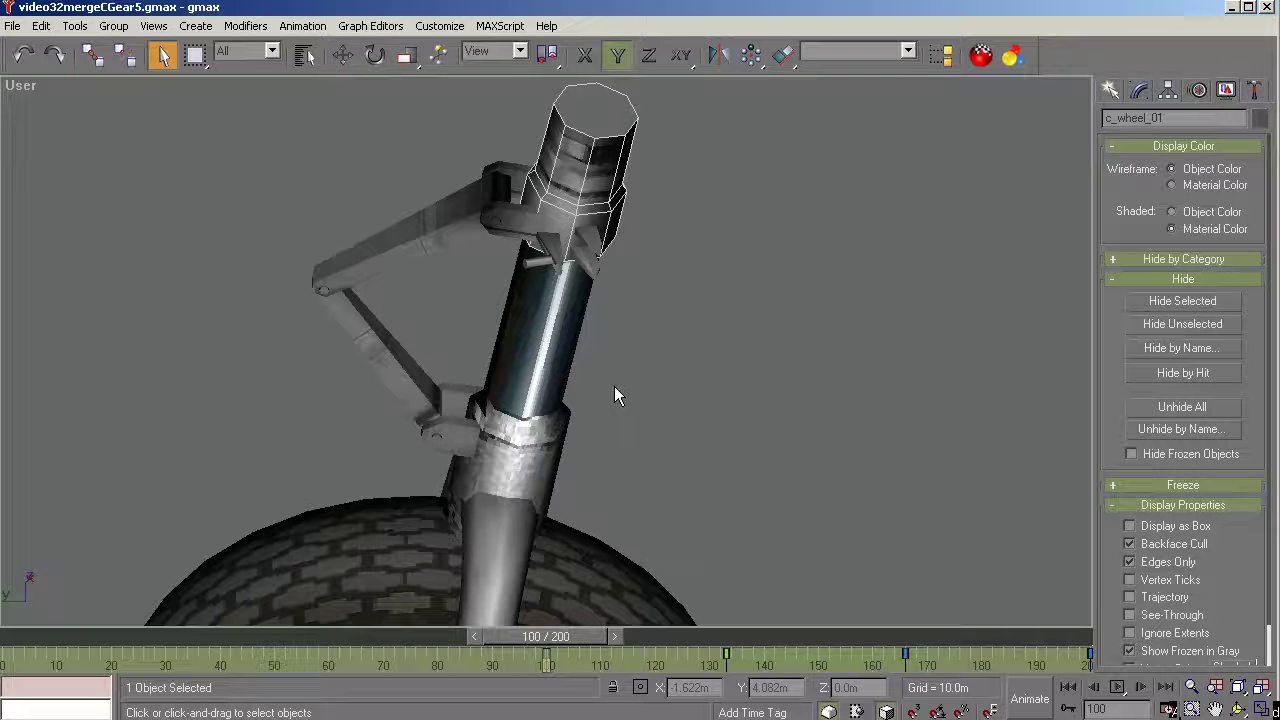
# Put c_wheel_01 in Affect Pivot Only mode with Local reference coordinates and Move
pyautogui.click(677, 292)
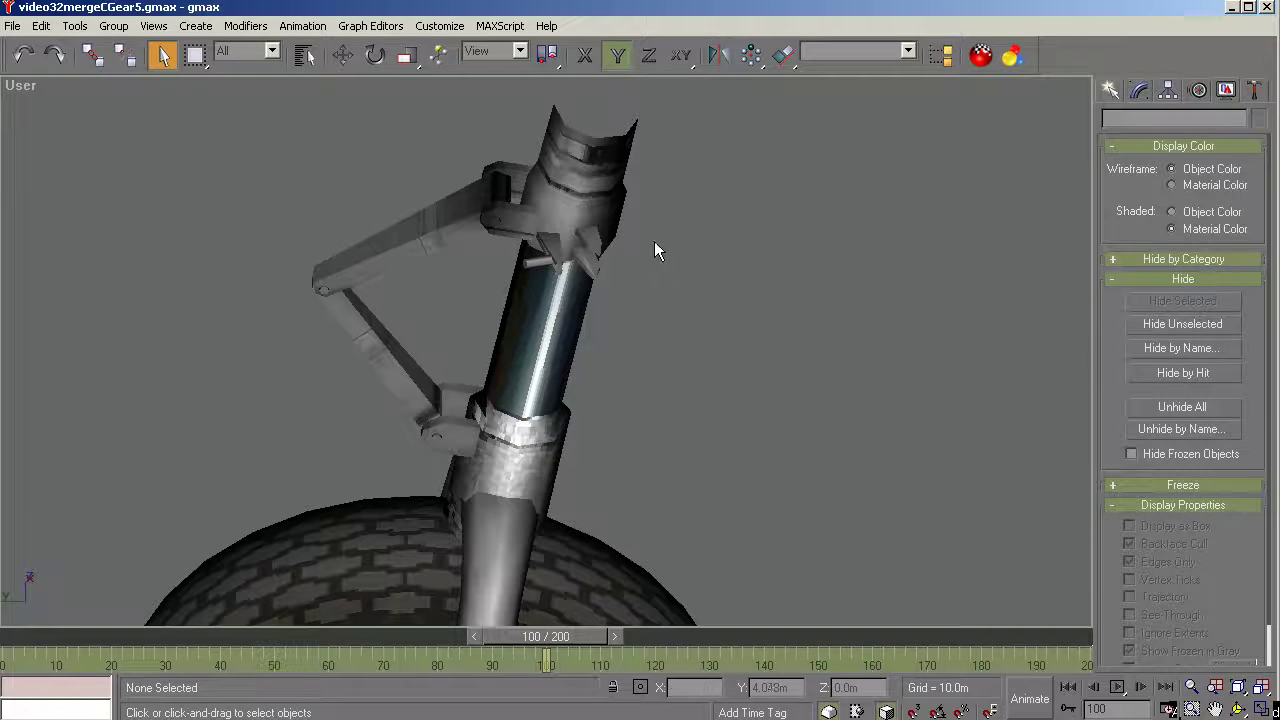
pyautogui.click(610, 156)
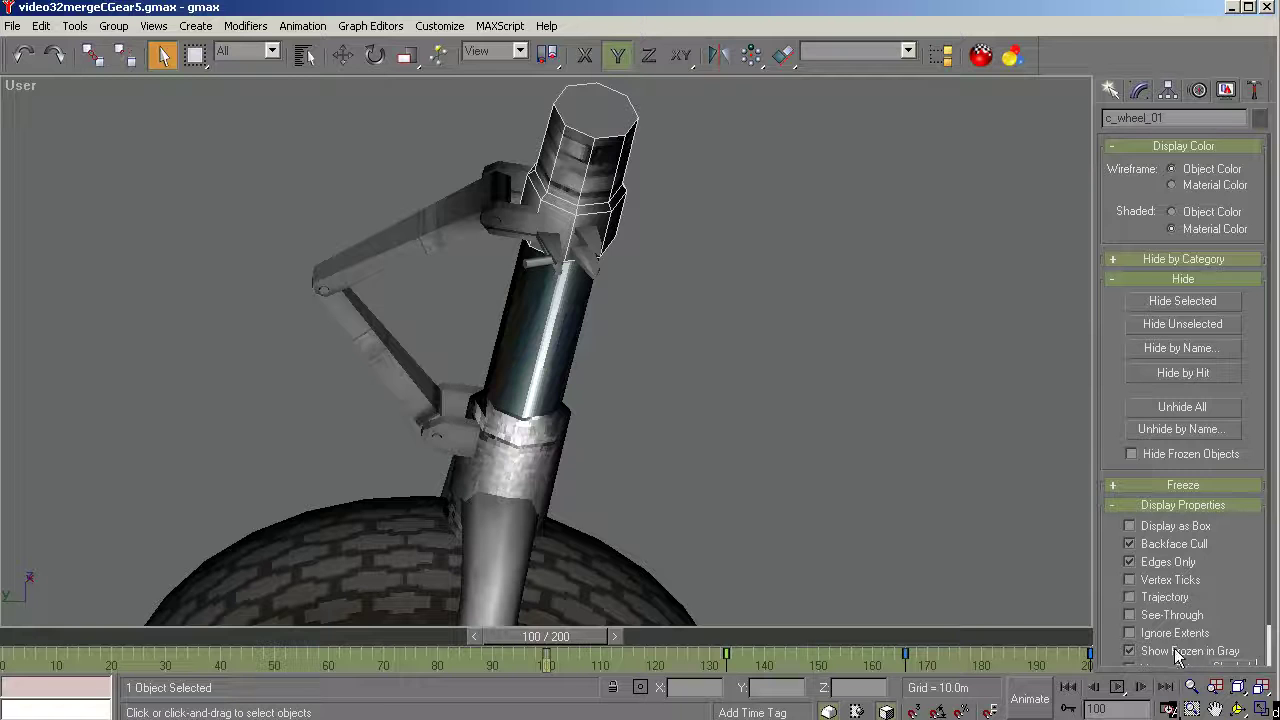
pyautogui.click(1167, 91)
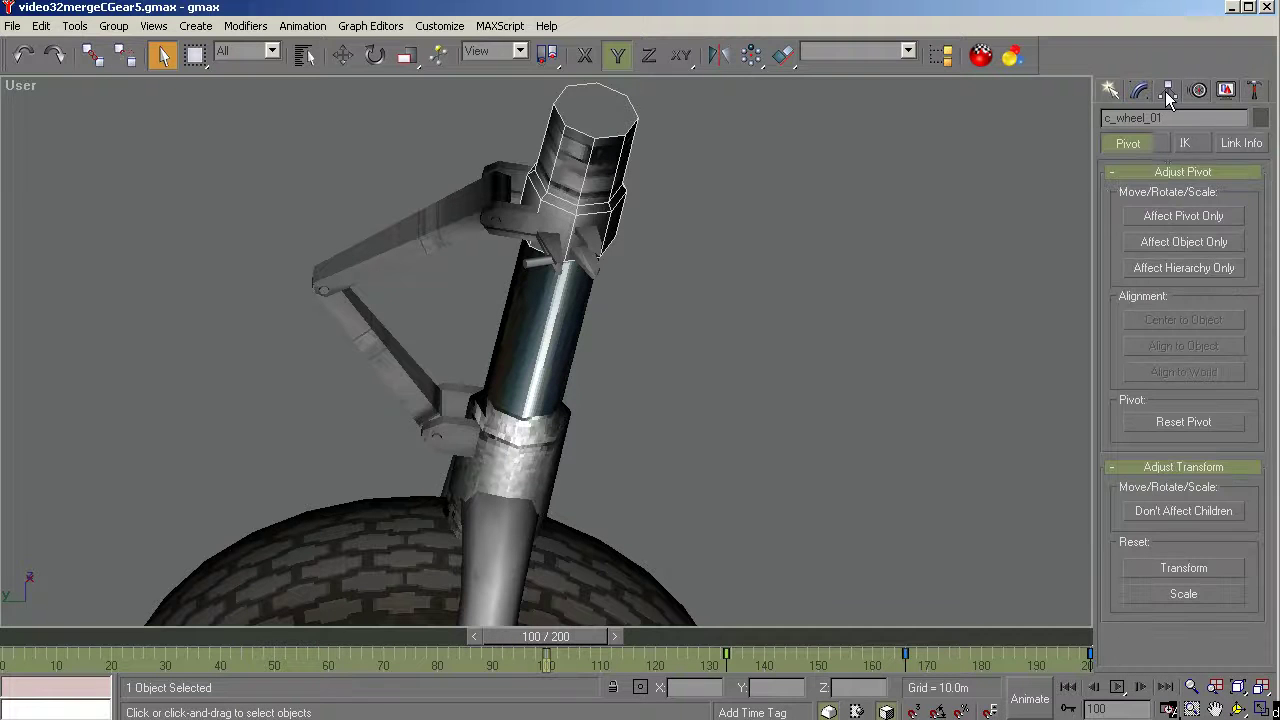
pyautogui.click(1189, 216)
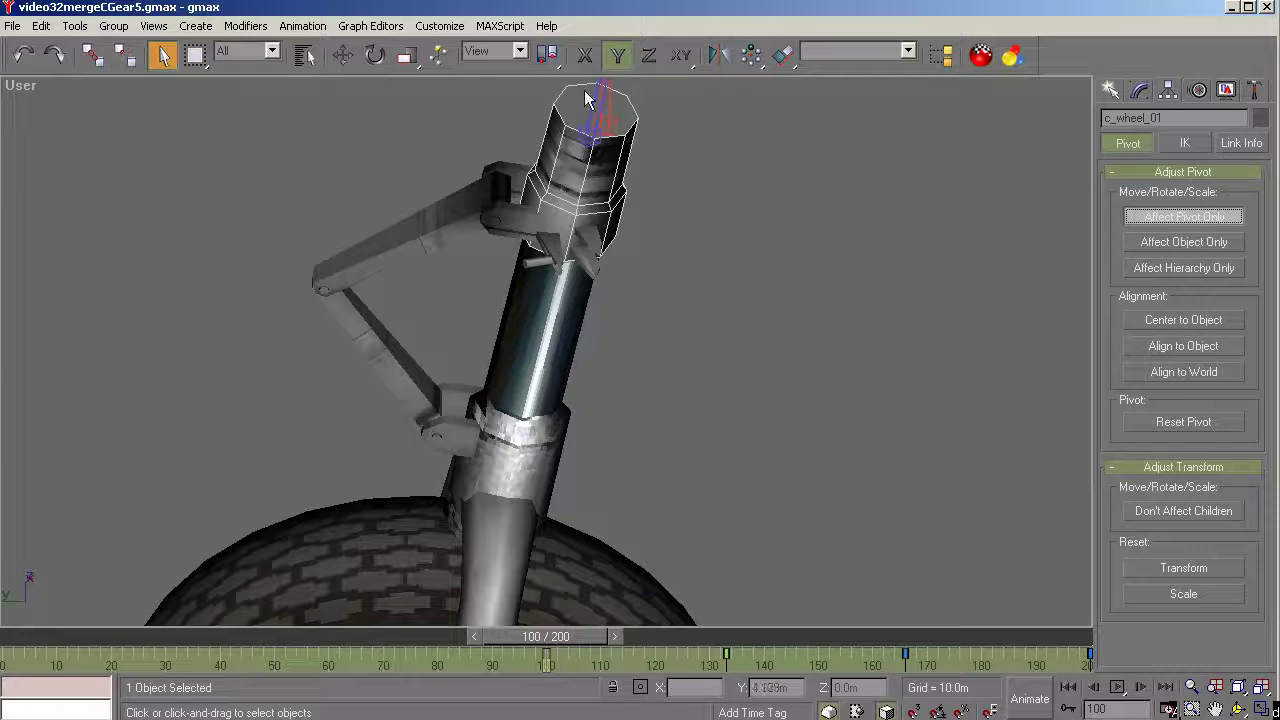
pyautogui.click(522, 54)
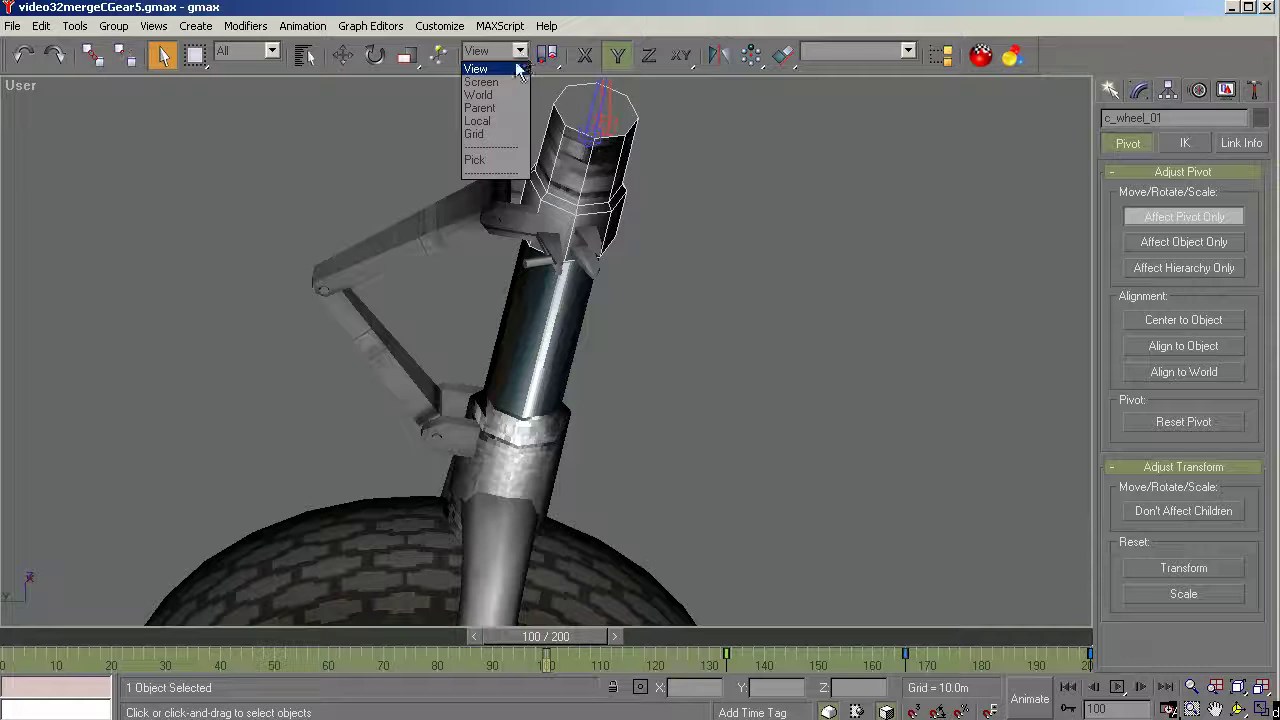
pyautogui.click(488, 120)
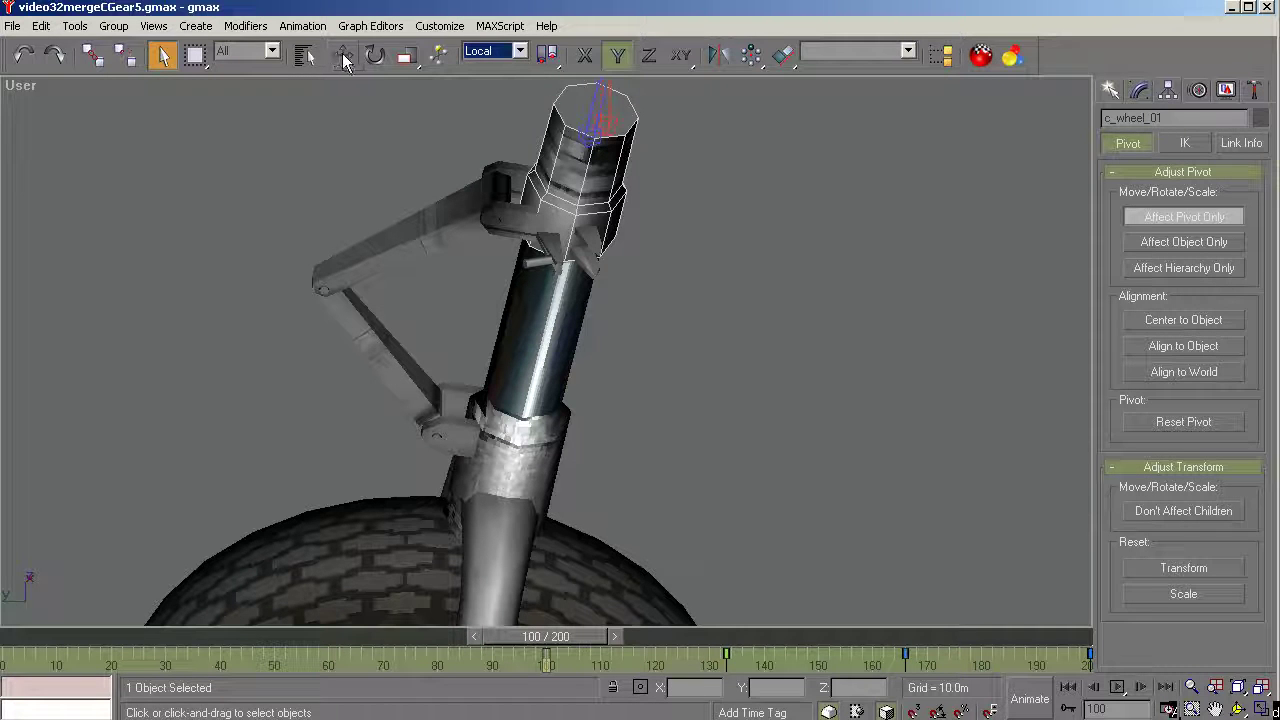
pyautogui.click(342, 55)
# View the strut top from a slightly tilted Back view, zoomed out
pyautogui.click(1238, 708)
pyautogui.moveTo(609, 374); pyautogui.dragTo(750, 346)
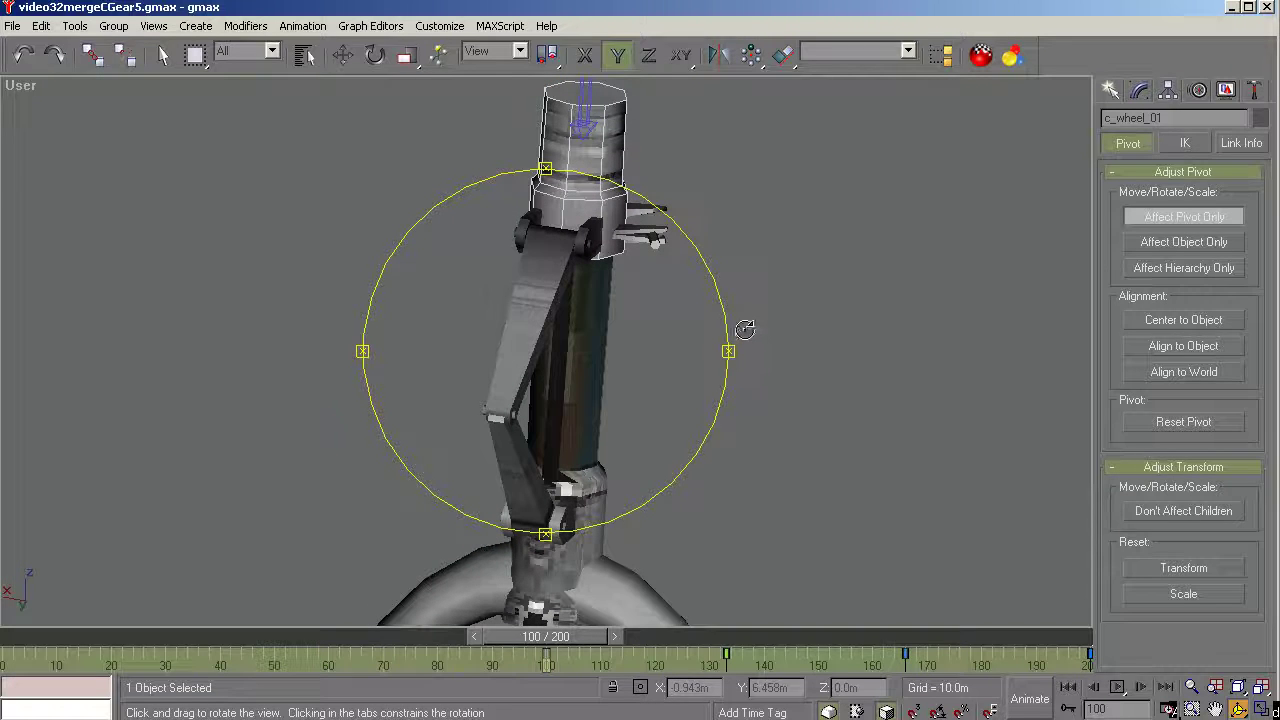
pyautogui.press('k')
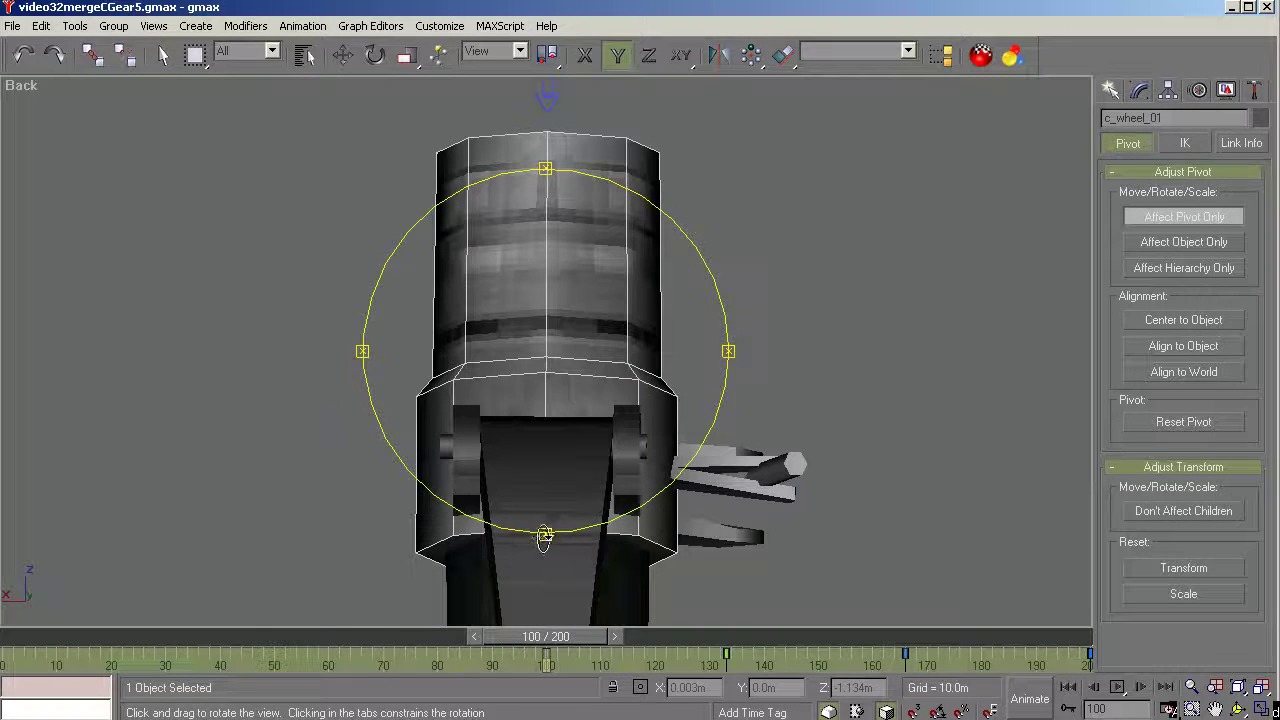
pyautogui.moveTo(545, 534)
pyautogui.mouseDown()
pyautogui.moveTo(543, 614)
pyautogui.moveTo(544, 552)
pyautogui.mouseUp()
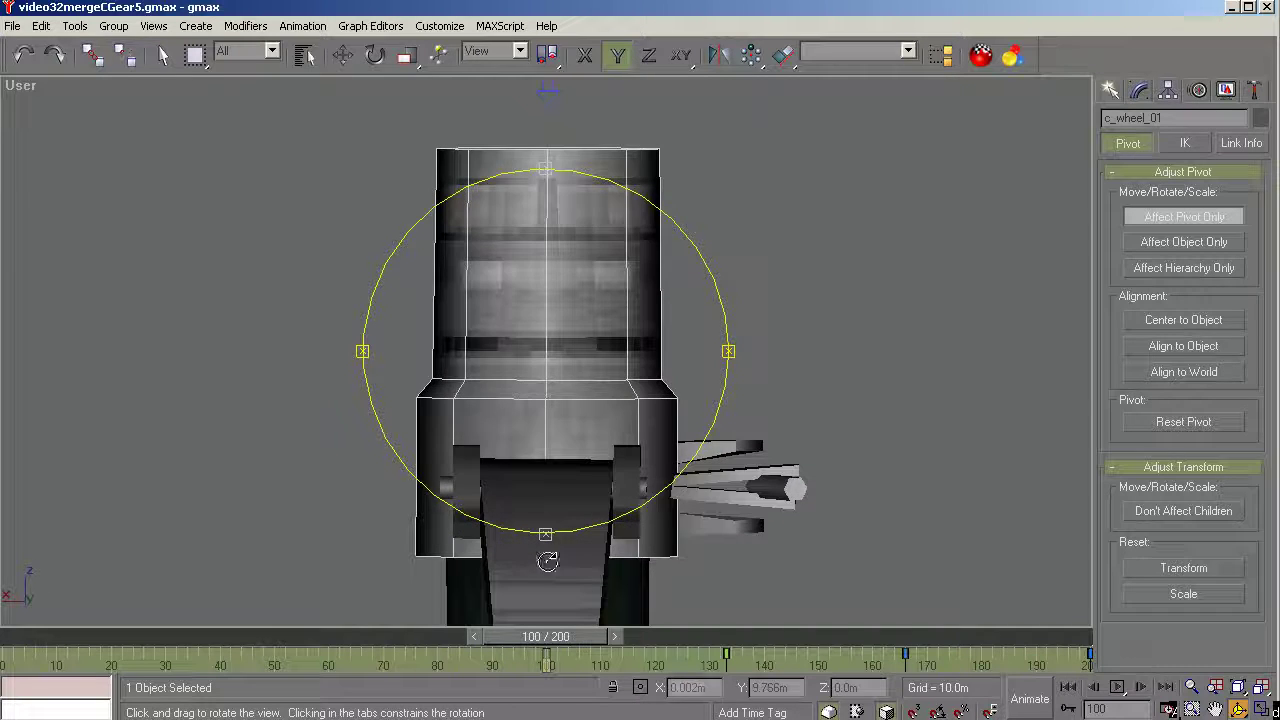
pyautogui.scroll(-3, 543, 548)
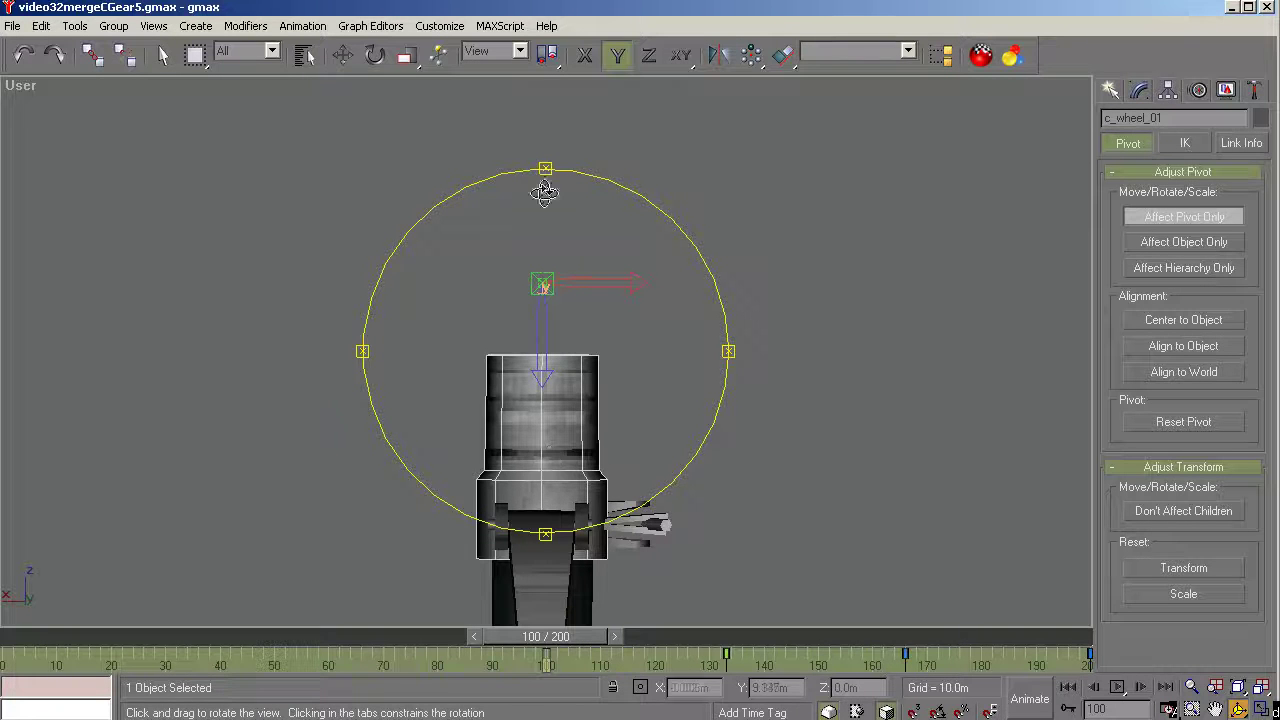
# Orbit to a User view looking straight down the strut onto the wheel, with Select and Move active
pyautogui.moveTo(606, 387); pyautogui.dragTo(251, 522)
pyautogui.hotkey('shift', 'z')
pyautogui.hotkey('shift', 'z')
pyautogui.hotkey('shift', 'z')
pyautogui.hotkey('shift', 'z')
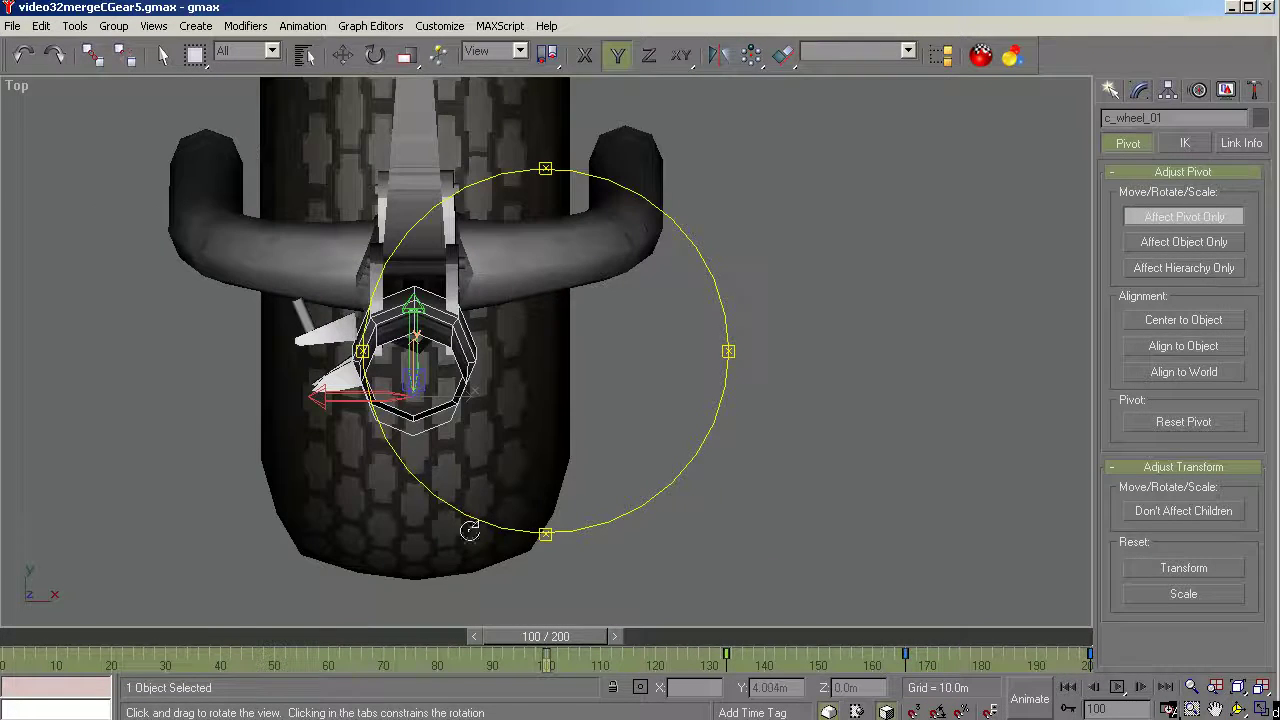
pyautogui.moveTo(543, 523); pyautogui.dragTo(532, 510)
pyautogui.press('w')
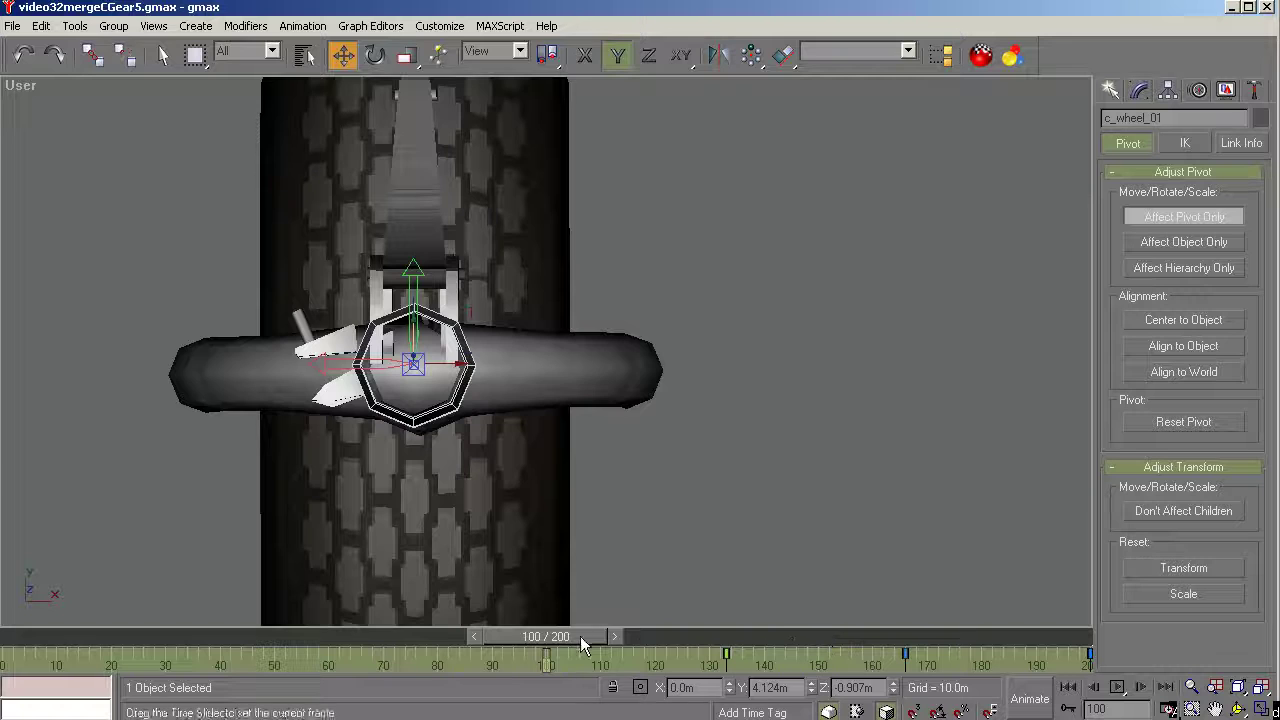
# Step c_wheel_01's animation to frames 133 and 166 and inspect its keys in the Motion panel
pyautogui.moveTo(580, 636); pyautogui.dragTo(738, 637)
pyautogui.press('w')
pyautogui.click(1216, 89)
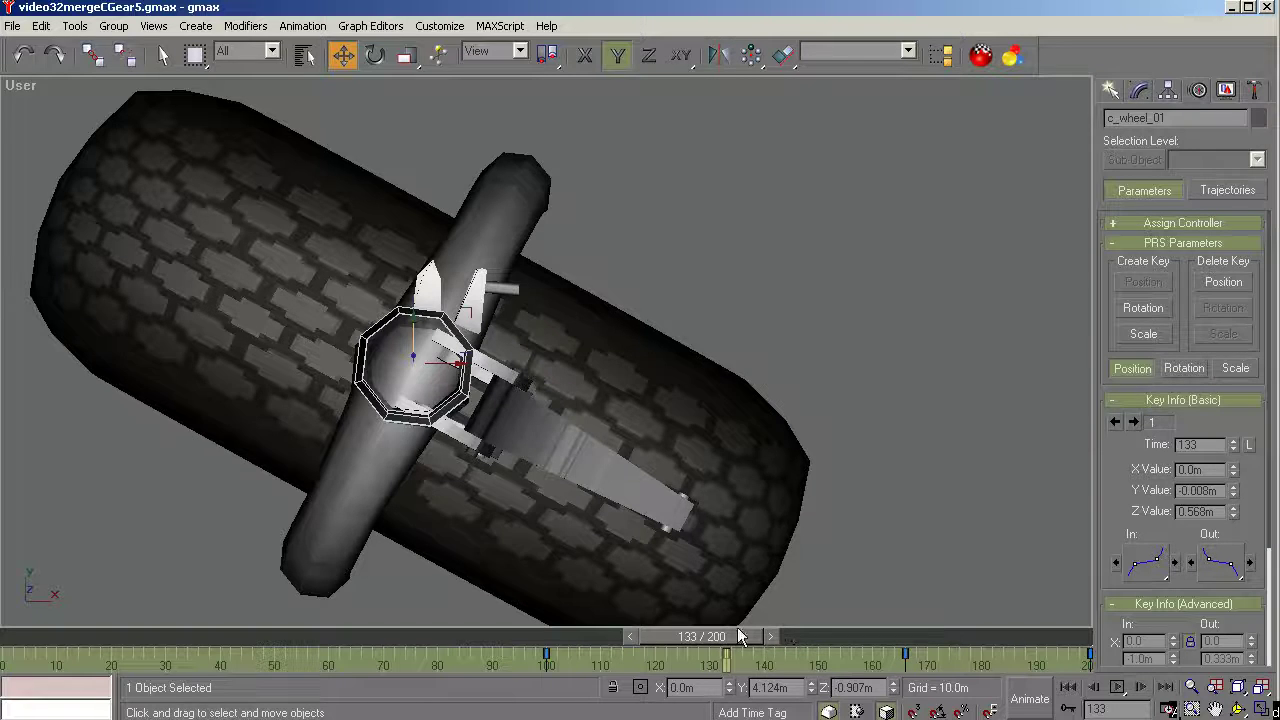
pyautogui.moveTo(733, 632); pyautogui.dragTo(888, 613)
pyautogui.press('w')
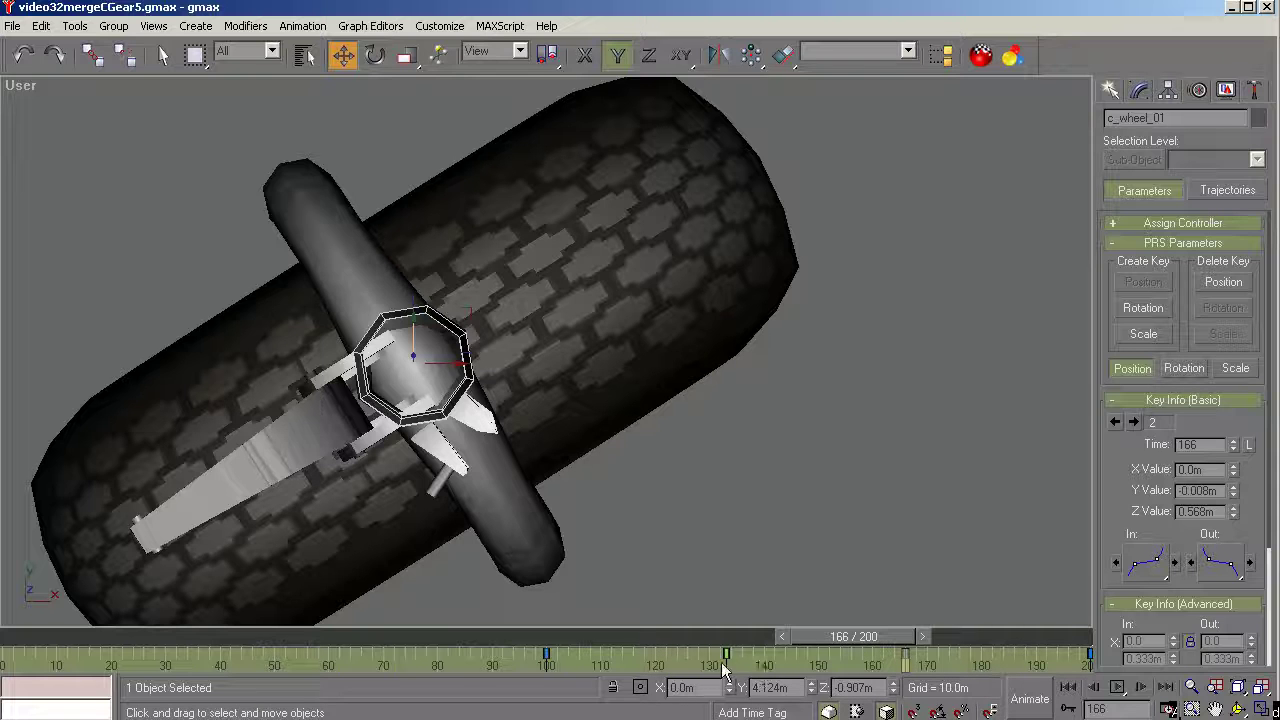
# Scrub back to frame 100 watching the wheel steer, with Select and Move active
pyautogui.click(891, 638)
pyautogui.moveTo(891, 638); pyautogui.dragTo(590, 655)
pyautogui.press('w')
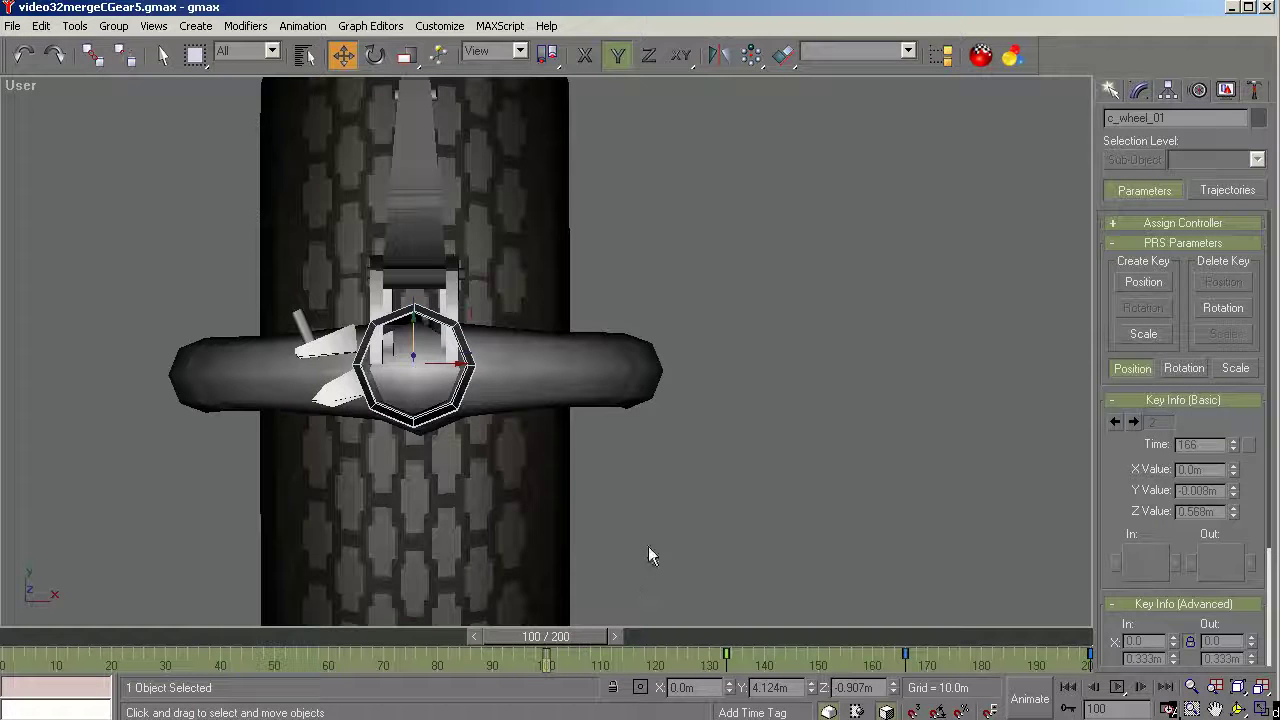
pyautogui.moveTo(590, 637); pyautogui.dragTo(752, 642)
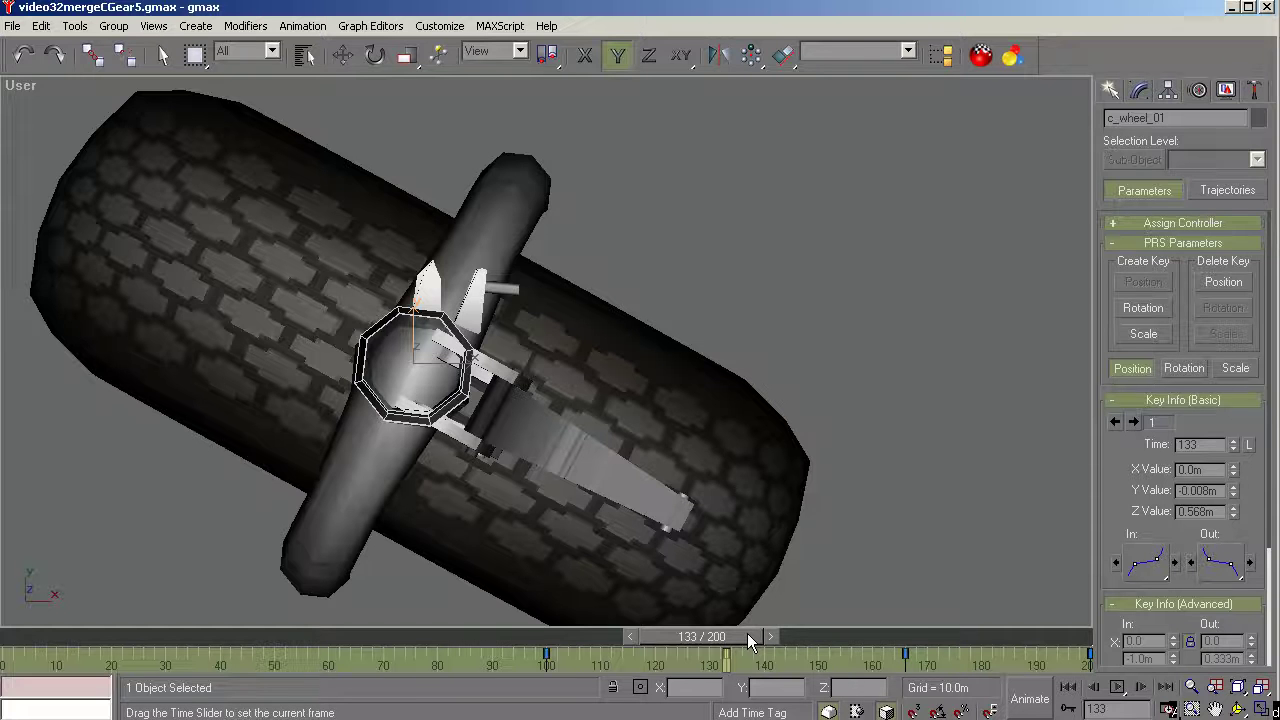
pyautogui.moveTo(750, 641); pyautogui.dragTo(1068, 628)
pyautogui.press('w')
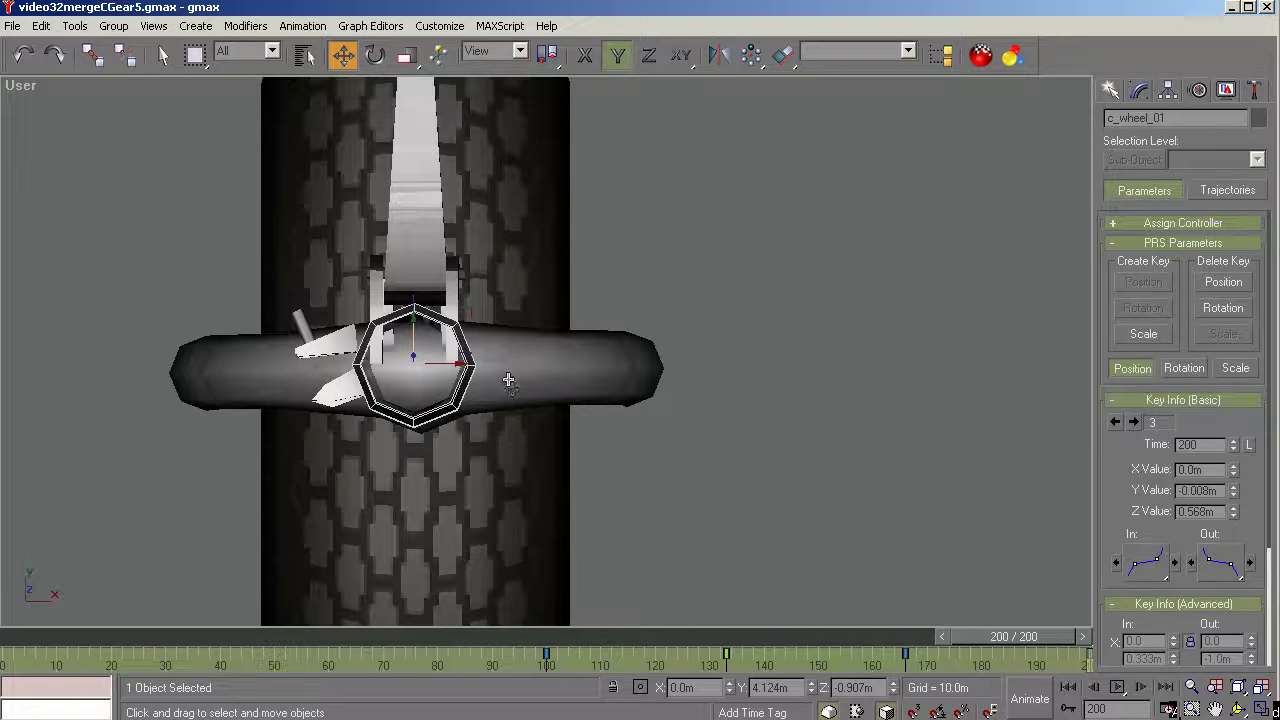
pyautogui.moveTo(980, 640); pyautogui.dragTo(517, 690)
pyautogui.press('w')
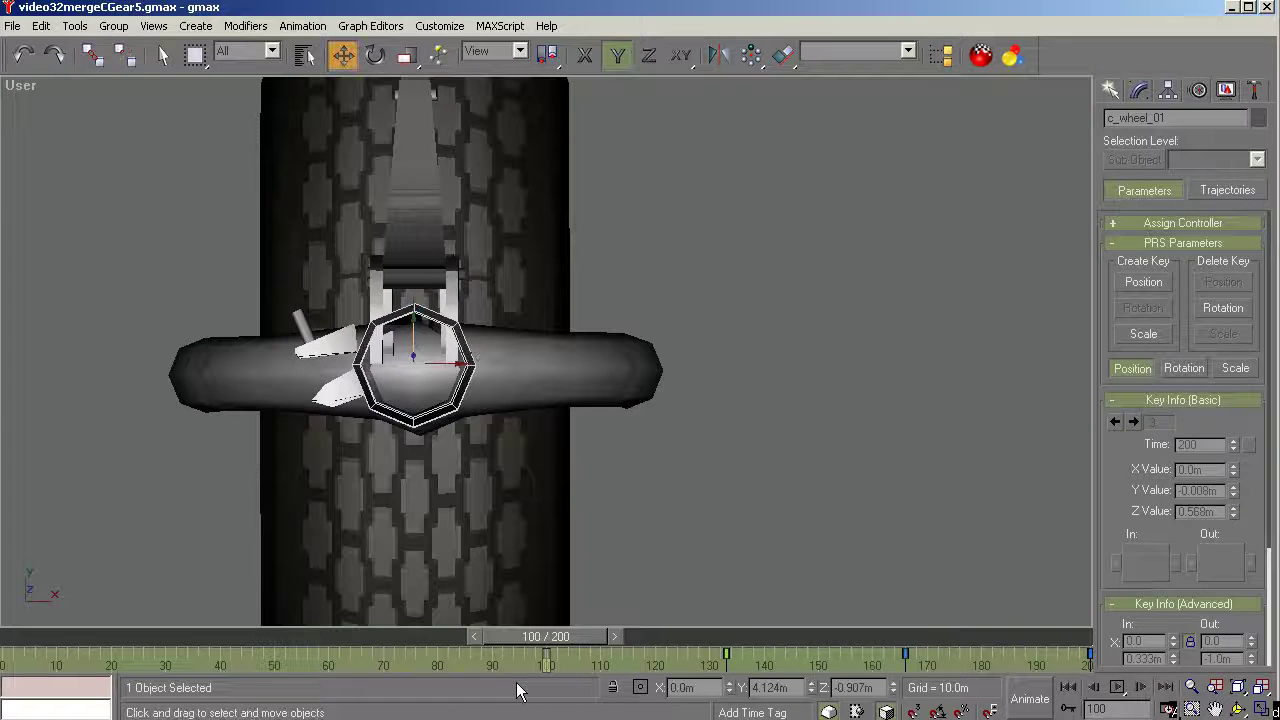
# Arc Rotate the User view until the nose strut stands upright with the wheel below
pyautogui.click(1237, 709)
pyautogui.moveTo(540, 536); pyautogui.dragTo(674, 331)
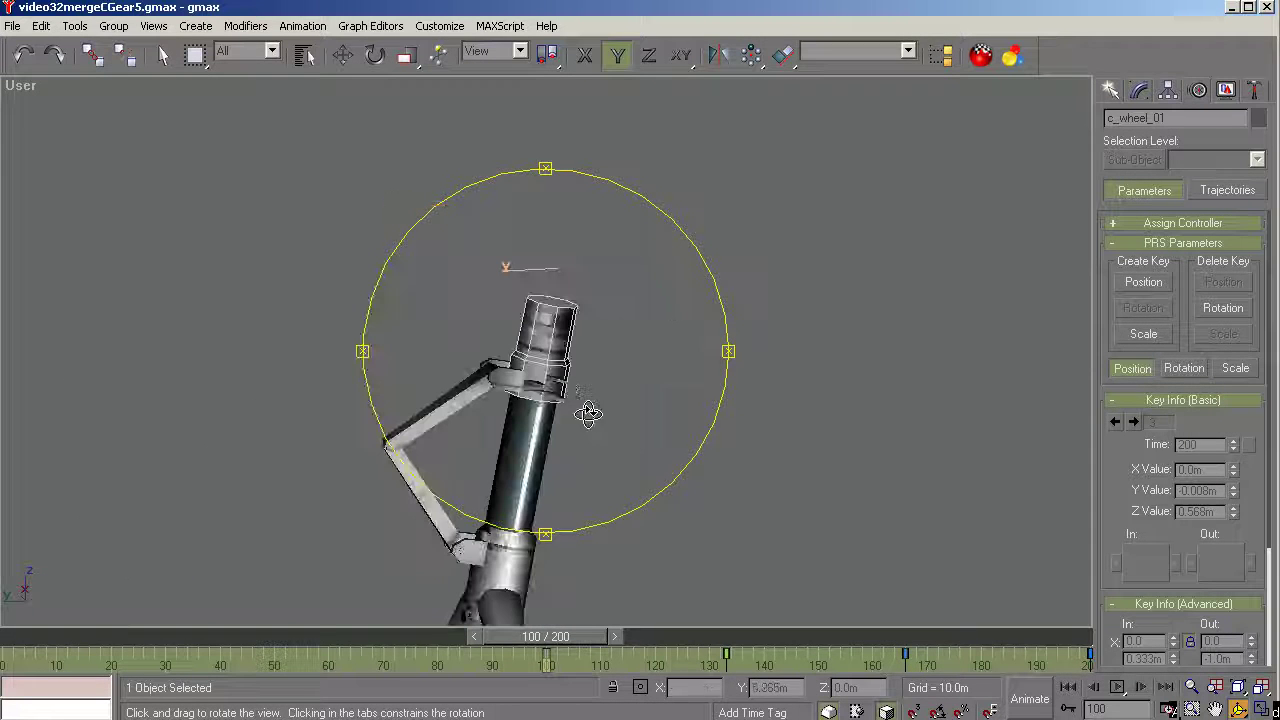
pyautogui.moveTo(586, 417); pyautogui.dragTo(606, 360)
pyautogui.moveTo(623, 420); pyautogui.dragTo(586, 443)
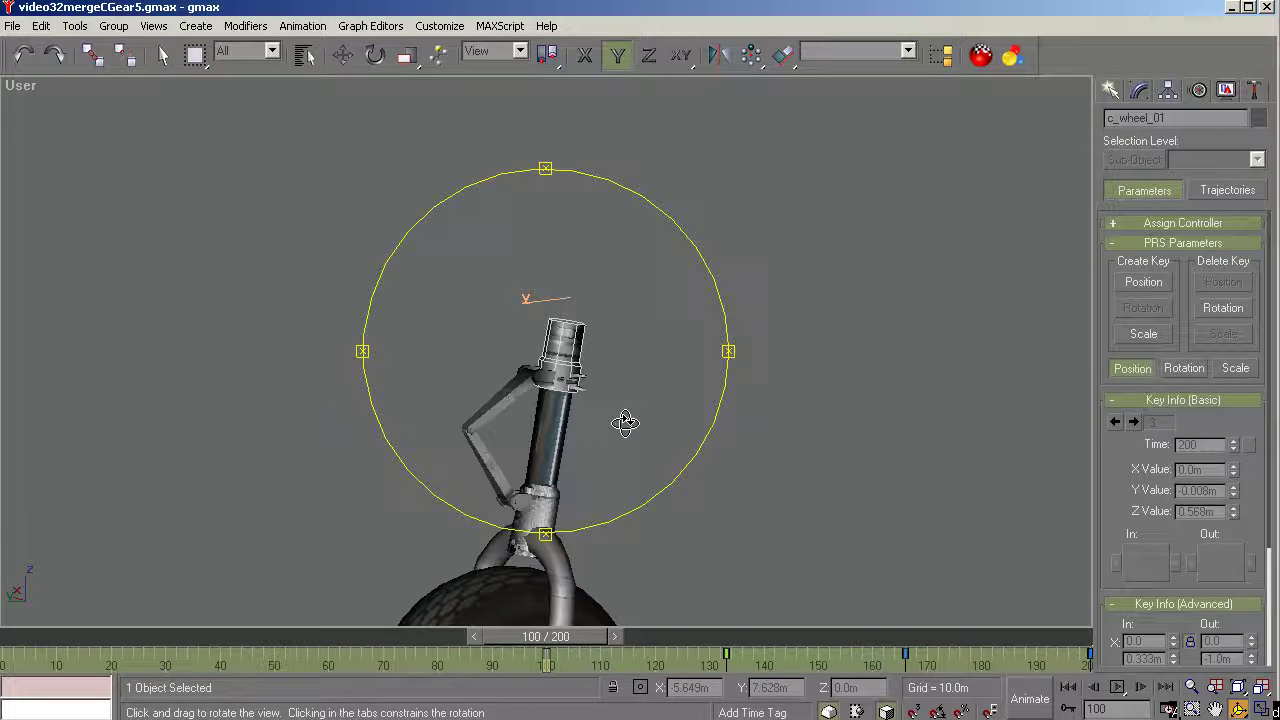
# Switch to Select and Move and review the hierarchy in Select by Name, cancelling without changes
pyautogui.press('w')
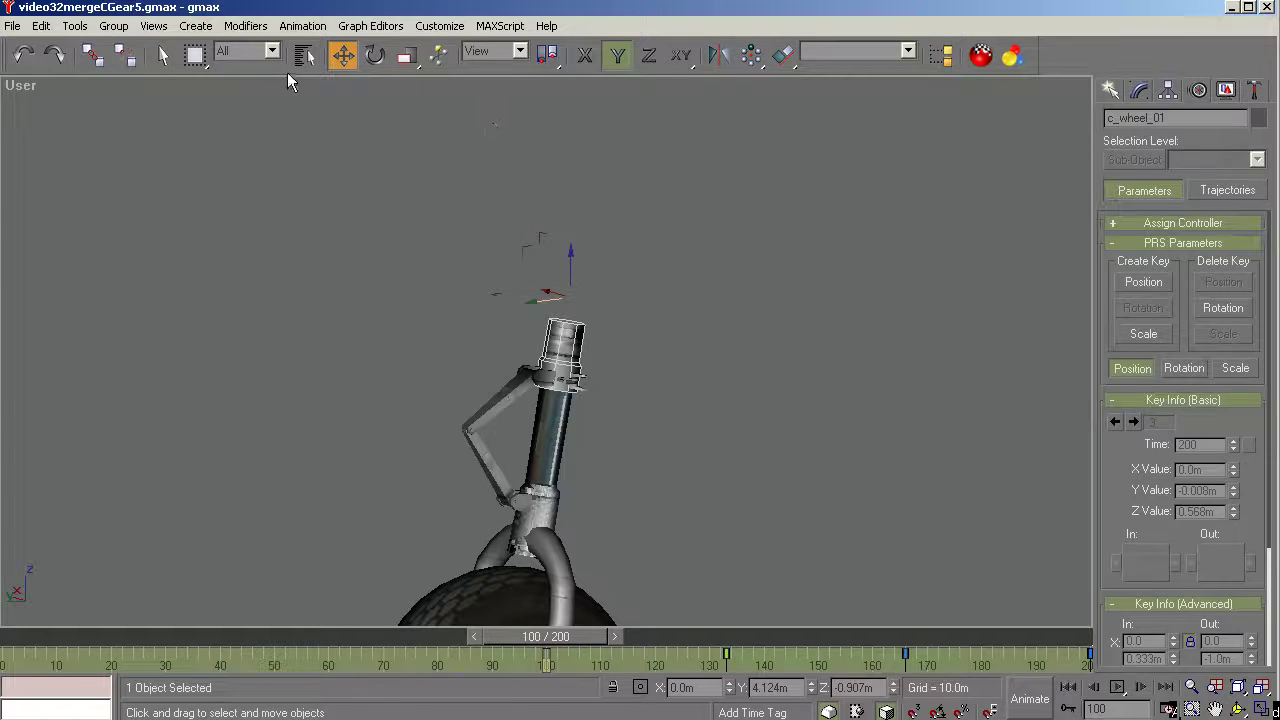
pyautogui.click(305, 58)
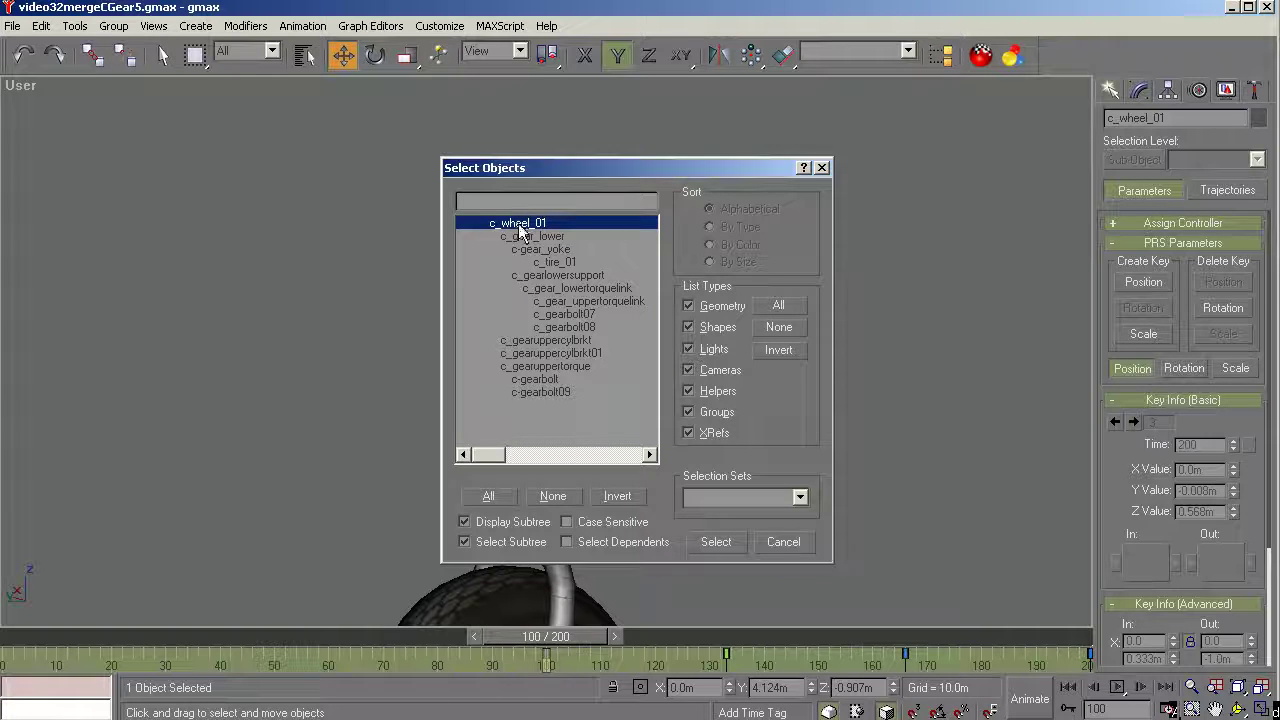
pyautogui.click(790, 543)
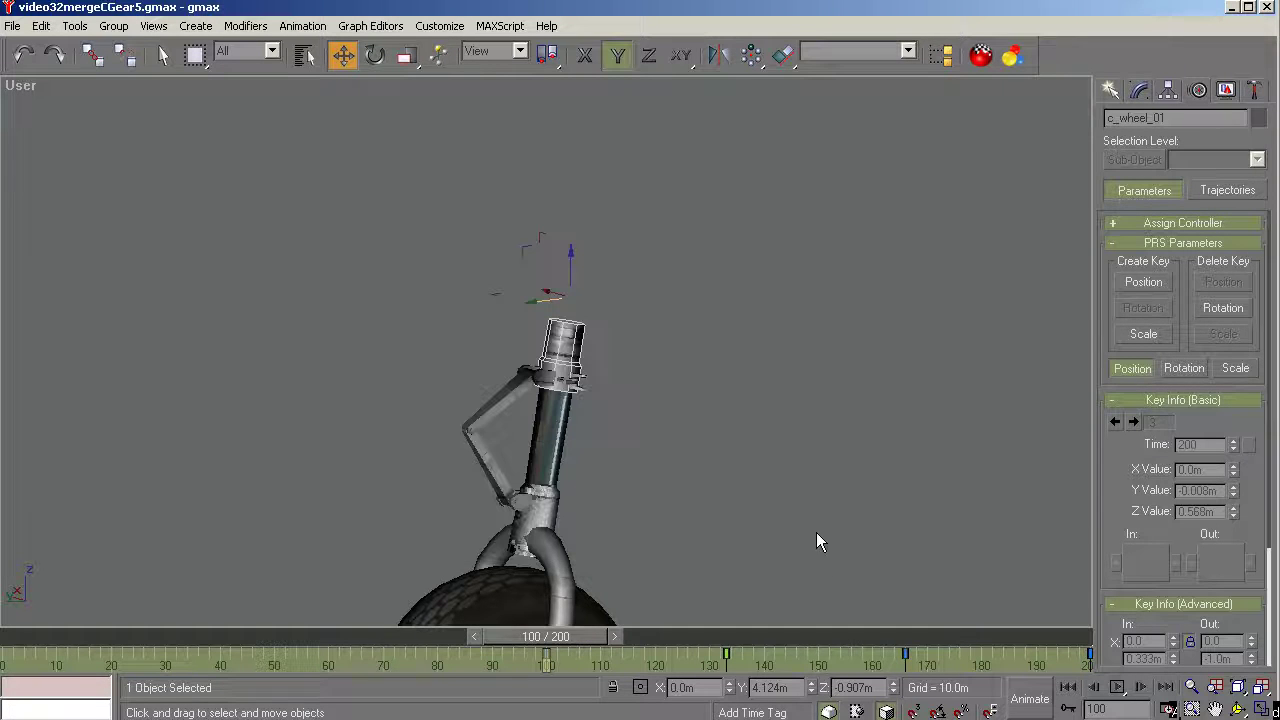
# Unhide c_gear_01 with its whole subtree via Unhide by Name, then bring up Select by Name
pyautogui.click(1229, 92)
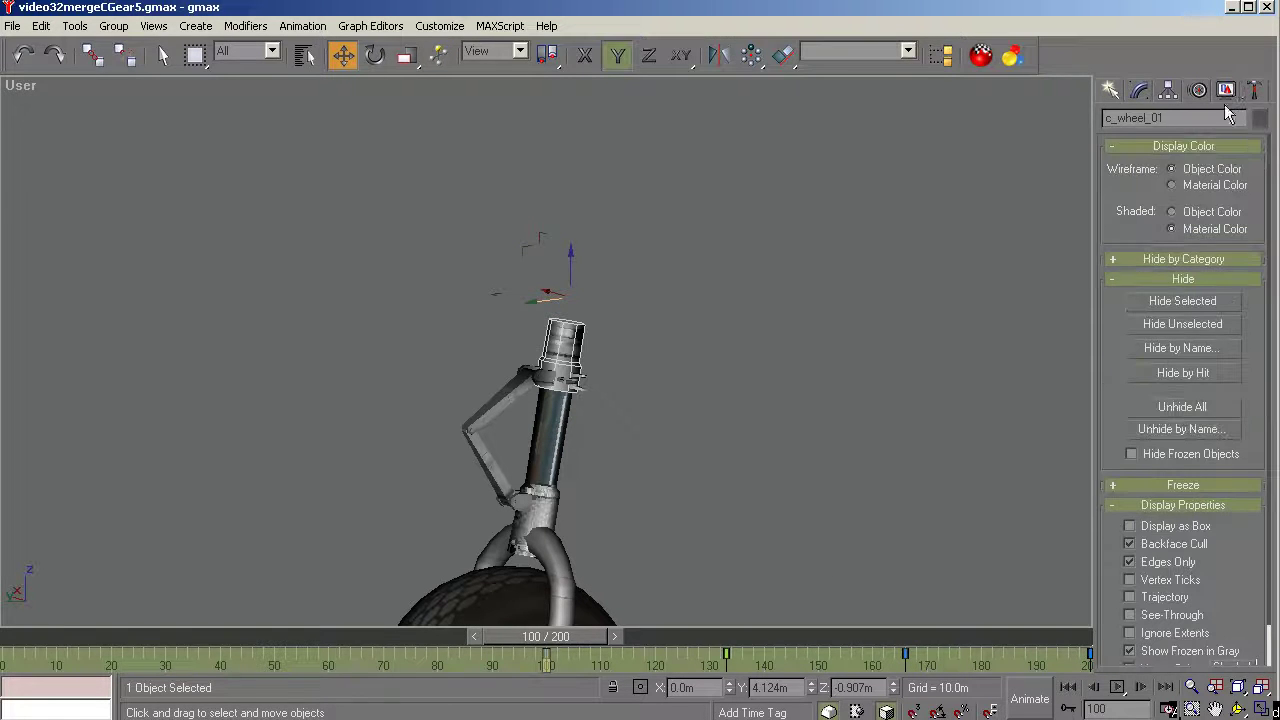
pyautogui.click(1150, 428)
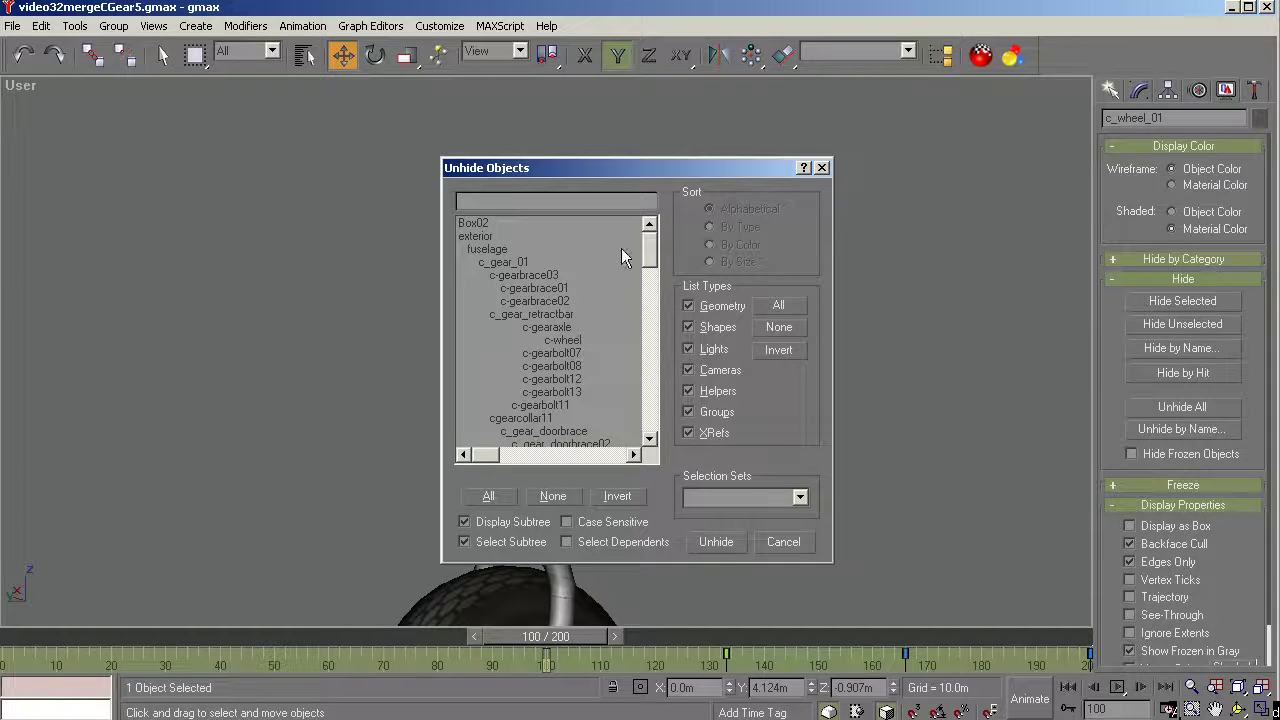
pyautogui.click(508, 263)
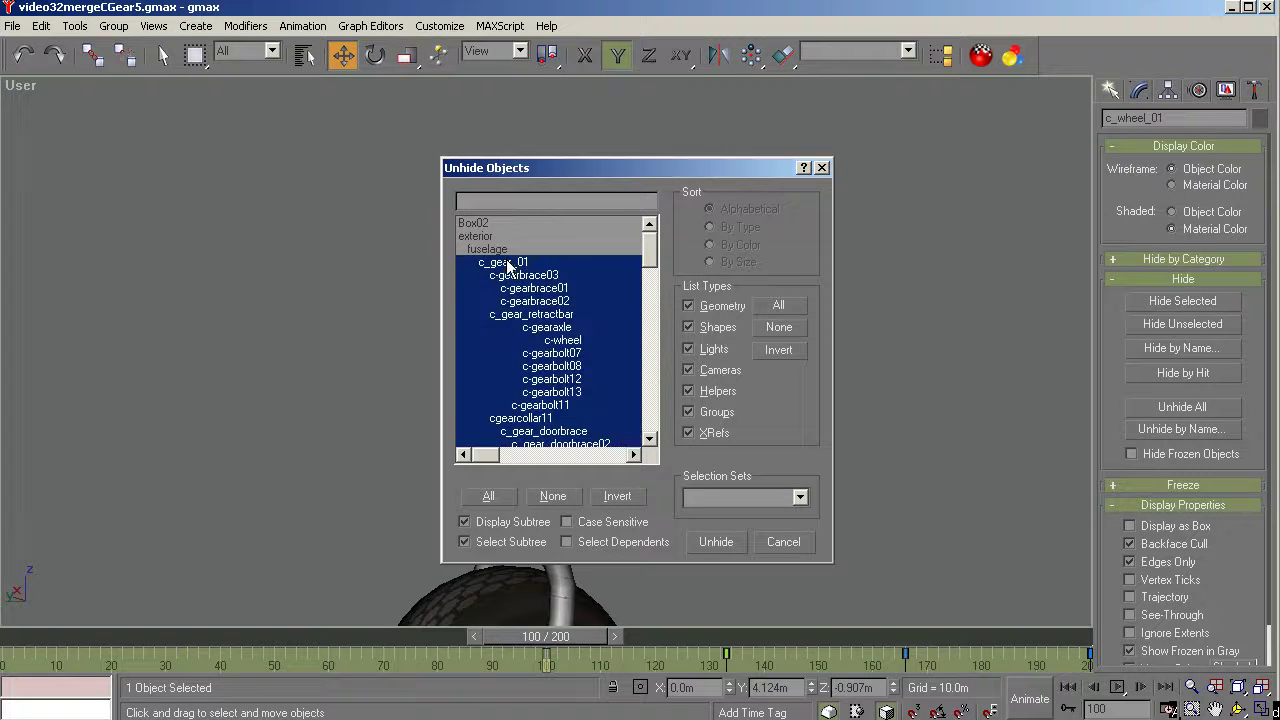
pyautogui.click(713, 538)
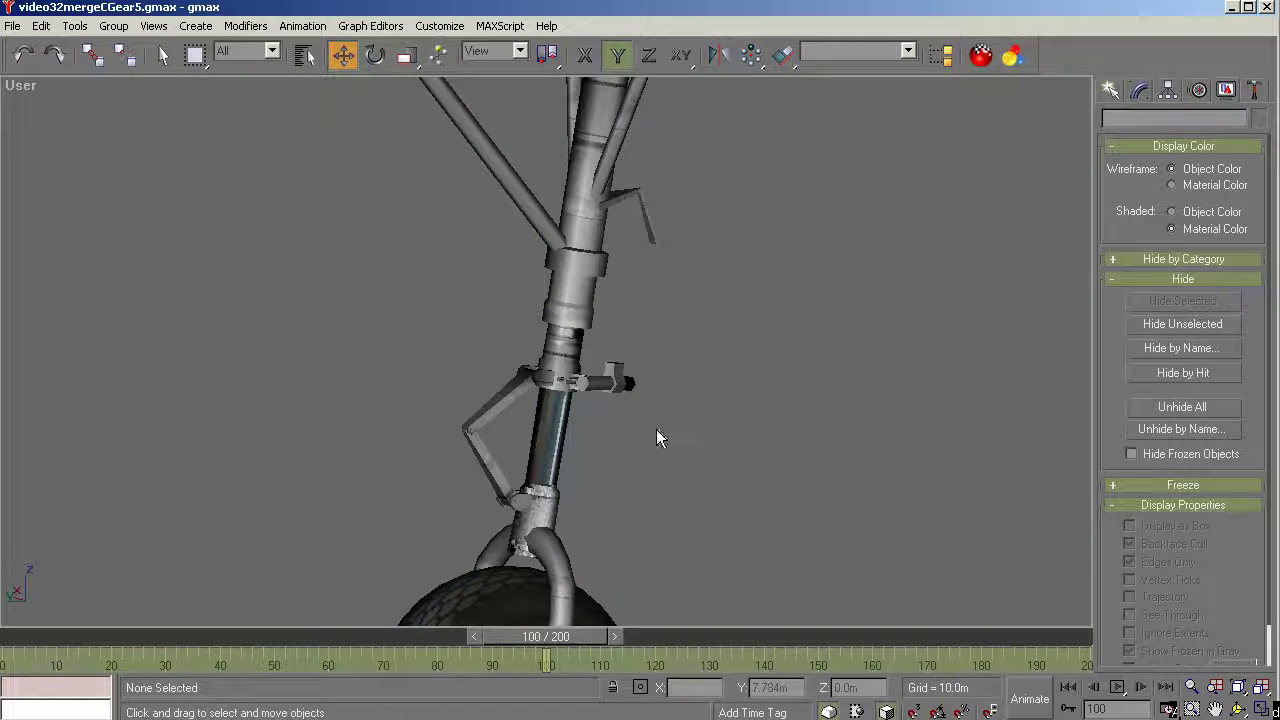
pyautogui.click(303, 56)
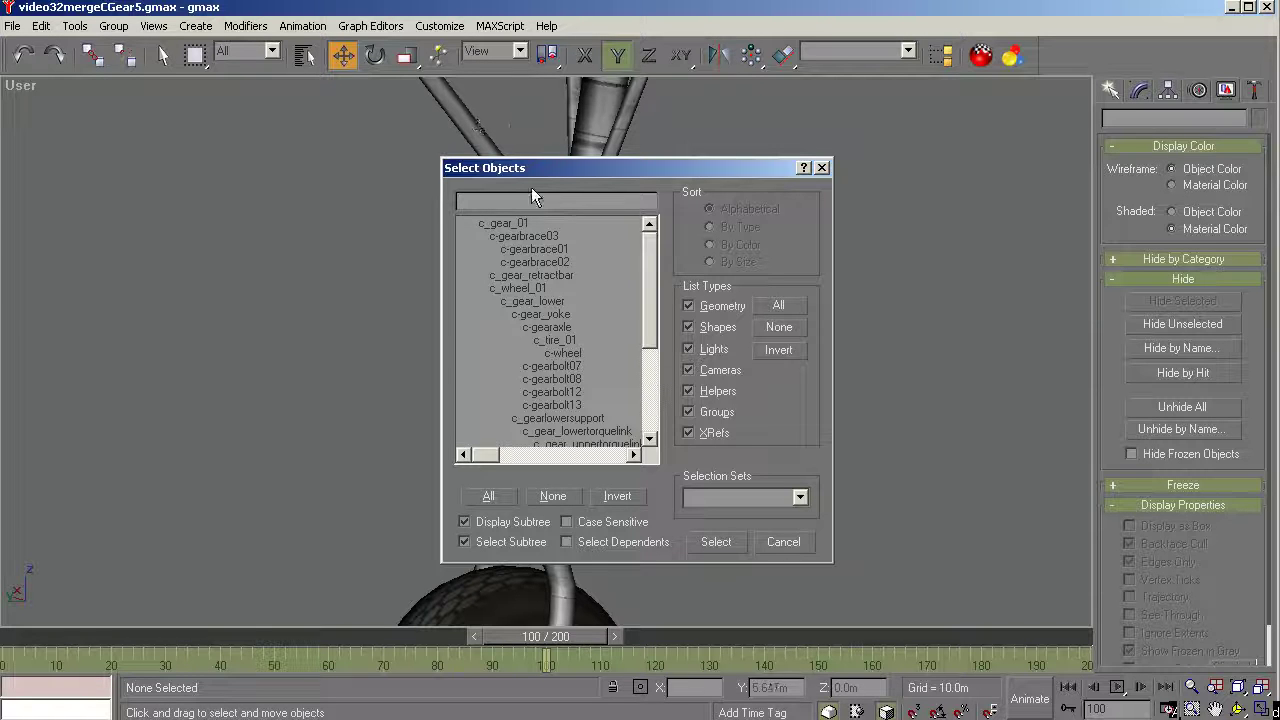
# In Select Objects, turn off Select Subtree and select c_wheel_01 alone
pyautogui.moveTo(624, 176); pyautogui.dragTo(893, 176)
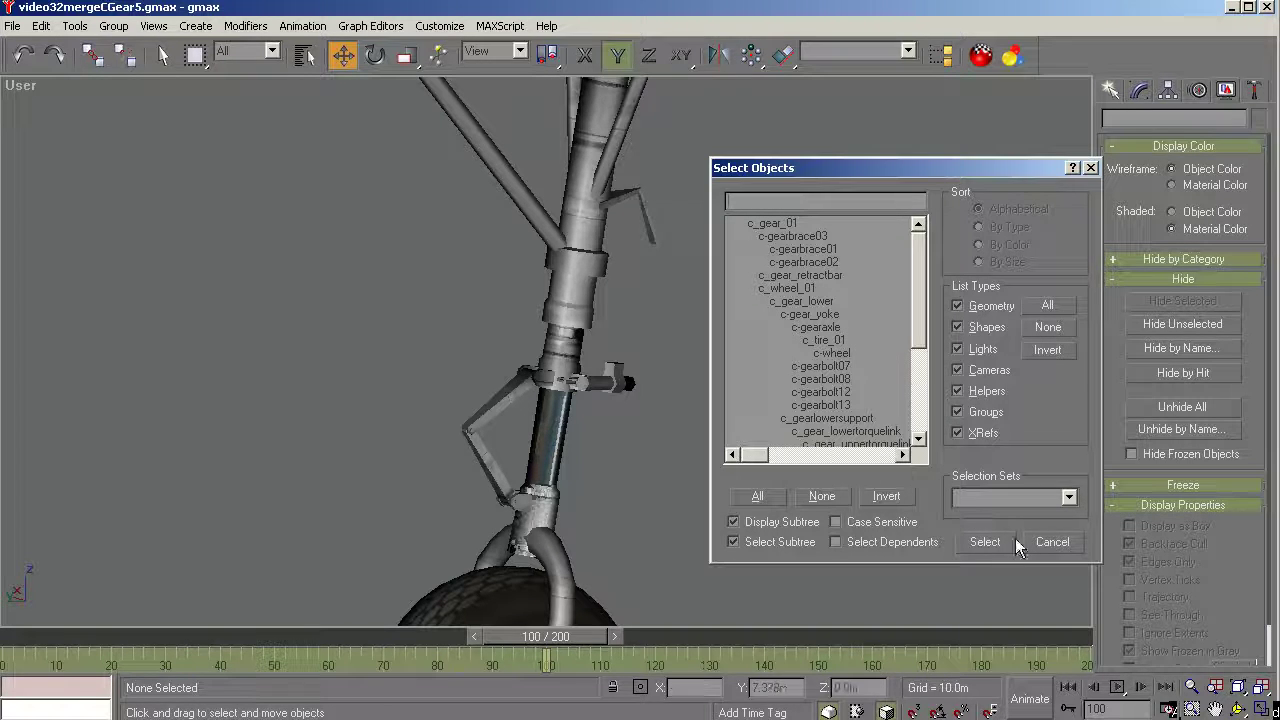
pyautogui.click(800, 295)
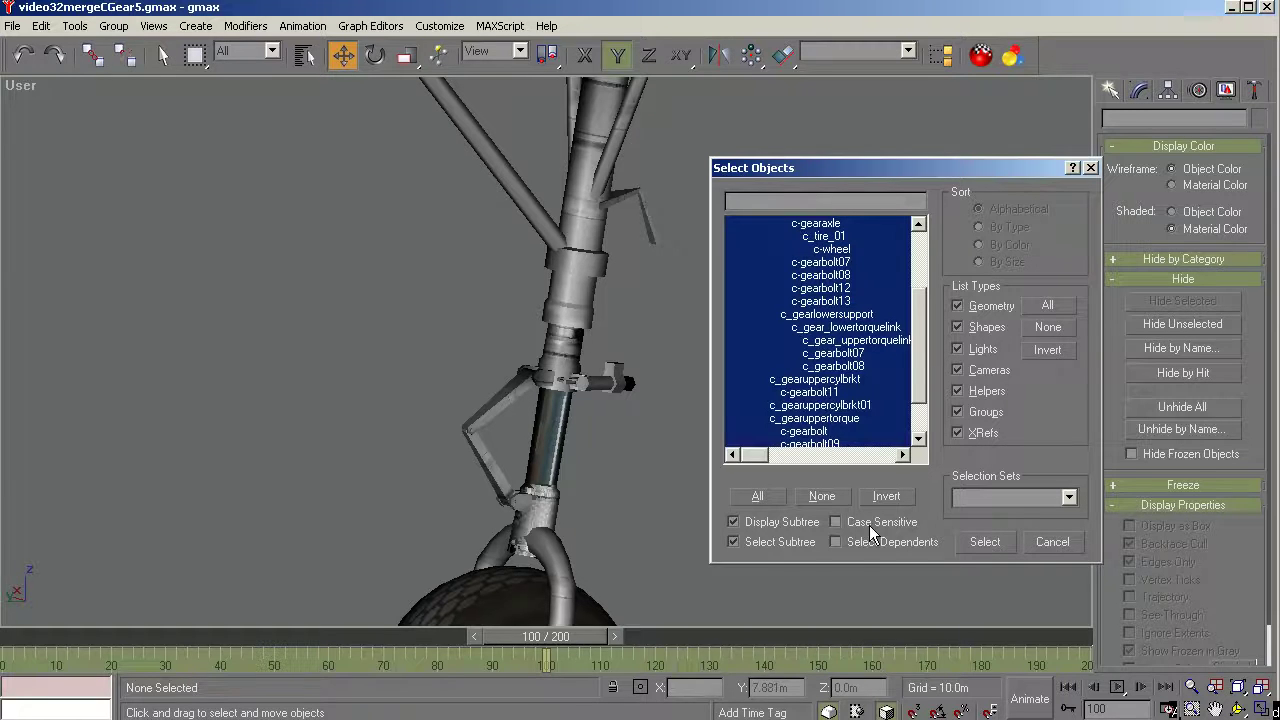
pyautogui.click(767, 545)
pyautogui.scroll(2, 924, 340)
pyautogui.click(798, 265)
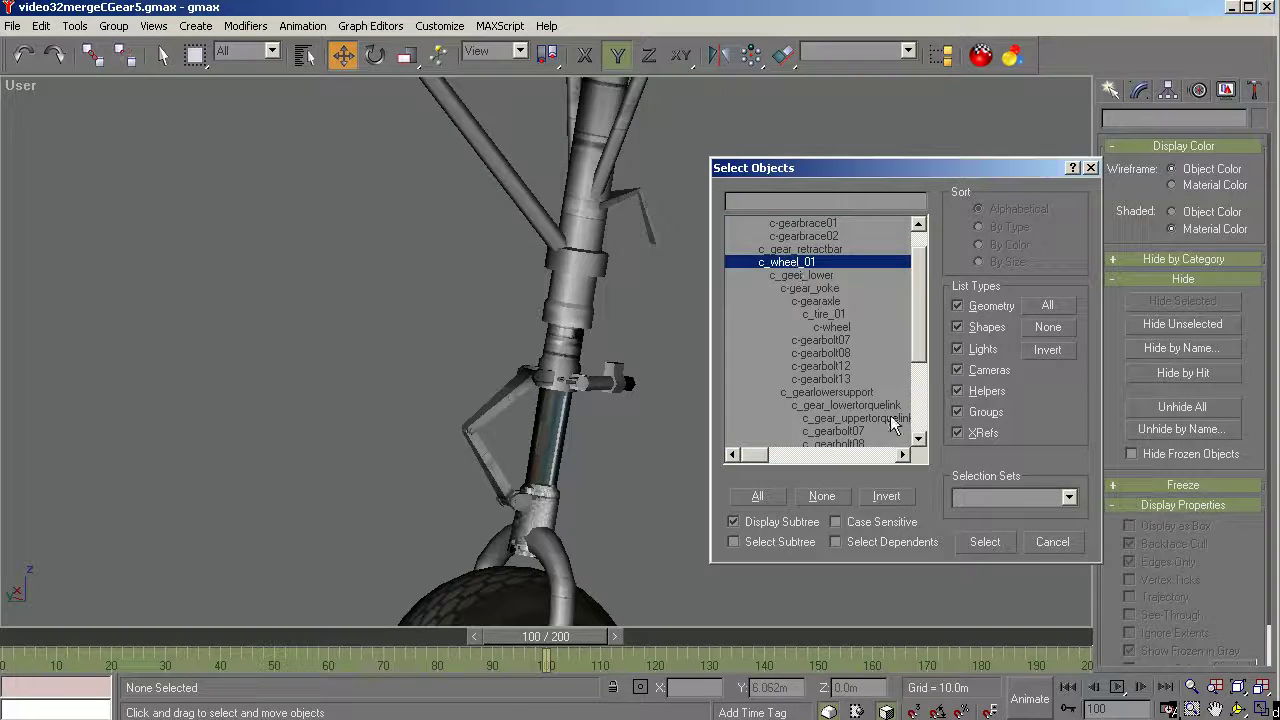
pyautogui.click(984, 542)
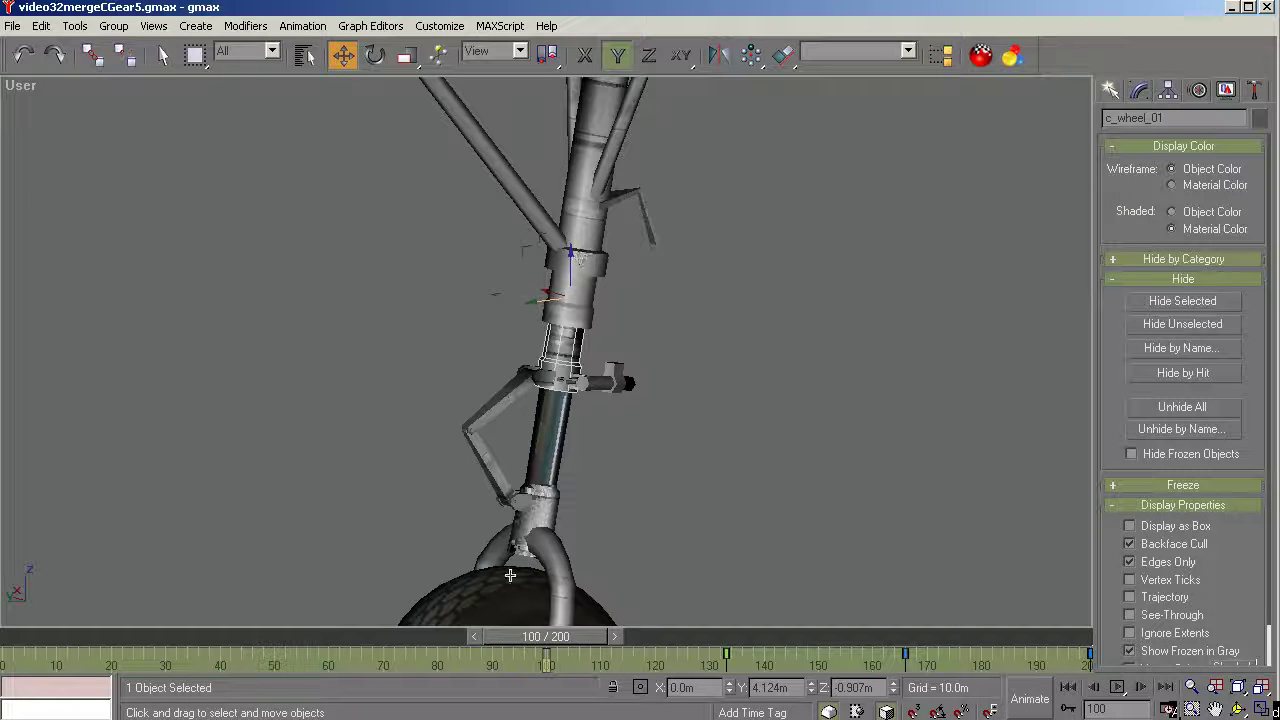
pyautogui.moveTo(534, 640); pyautogui.dragTo(529, 555)
pyautogui.press('w')
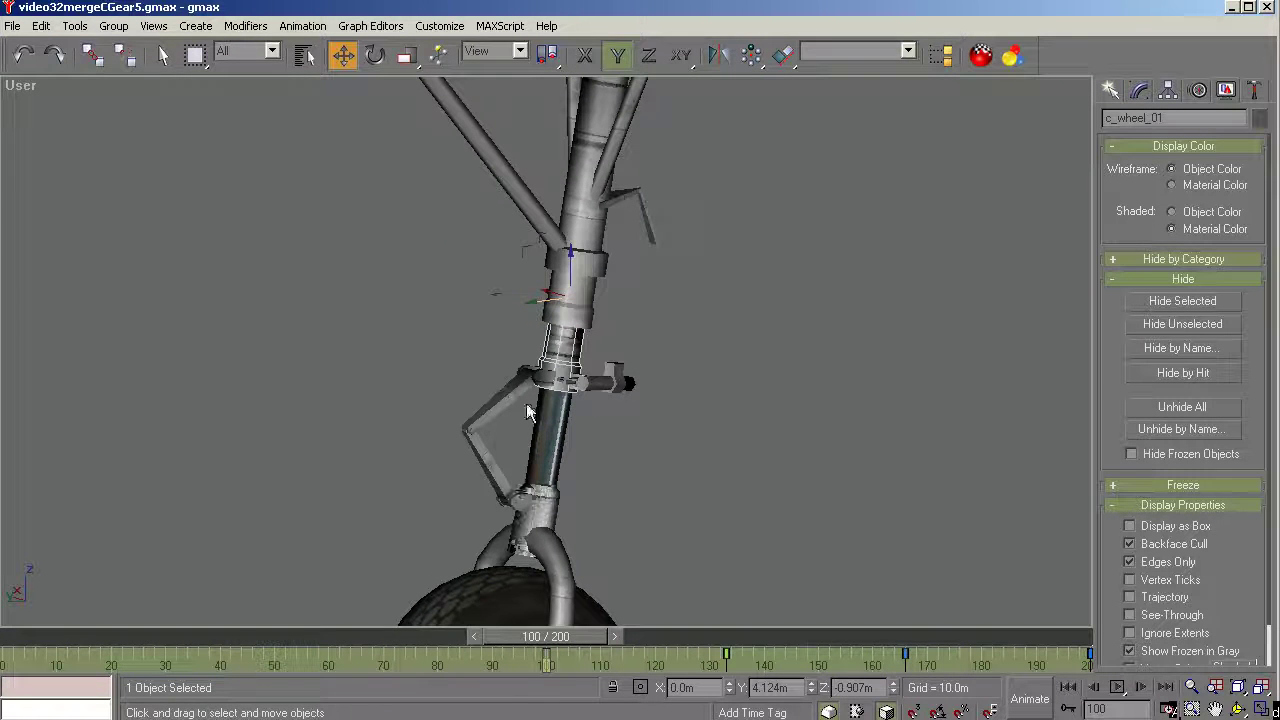
pyautogui.click(546, 453)
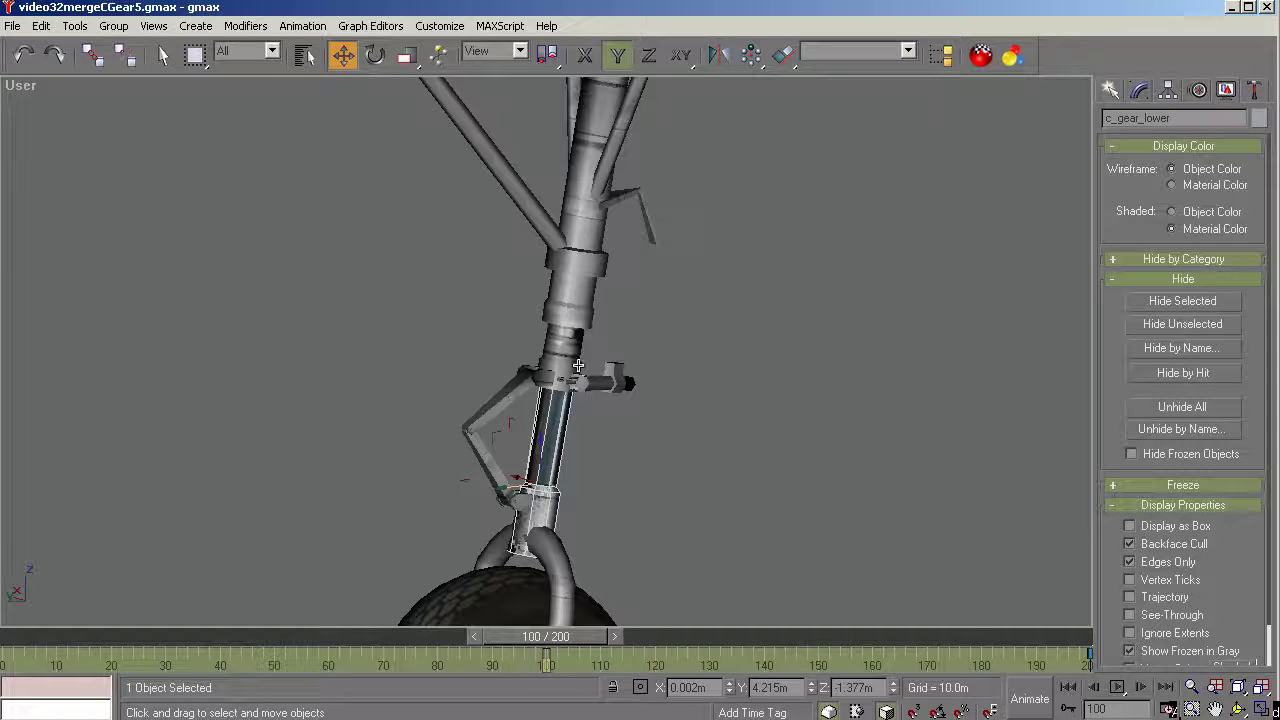
pyautogui.click(568, 351)
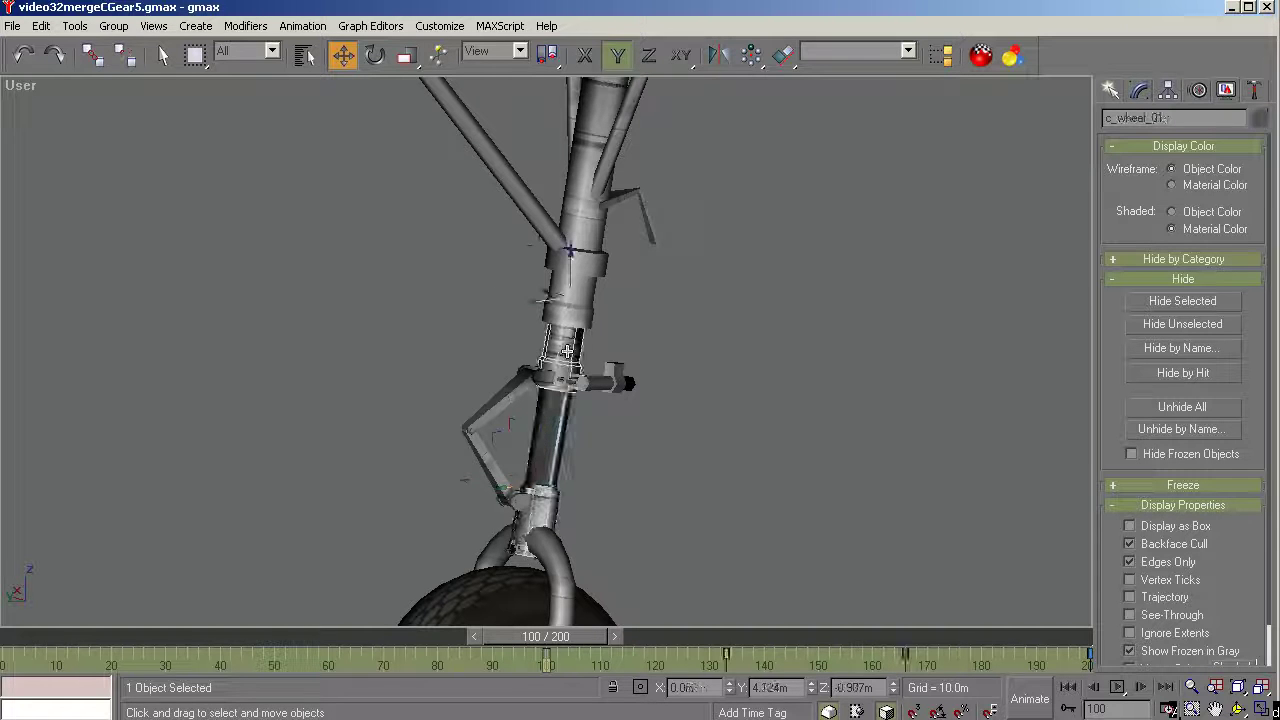
pyautogui.moveTo(520, 632)
pyautogui.mouseDown()
pyautogui.moveTo(1007, 632)
pyautogui.moveTo(496, 634)
pyautogui.mouseUp()
pyautogui.moveTo(476, 591); pyautogui.dragTo(524, 587)
pyautogui.press('w')
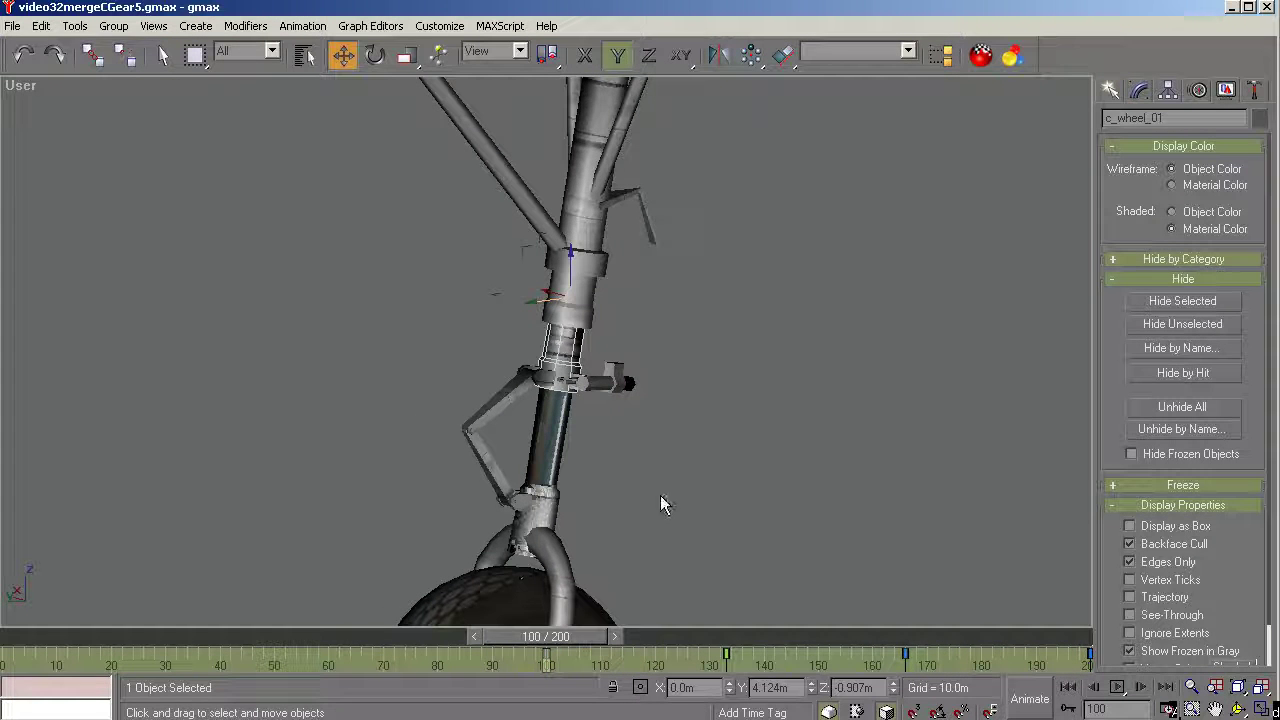
pyautogui.click(640, 436)
pyautogui.scroll(-5, 599, 350)
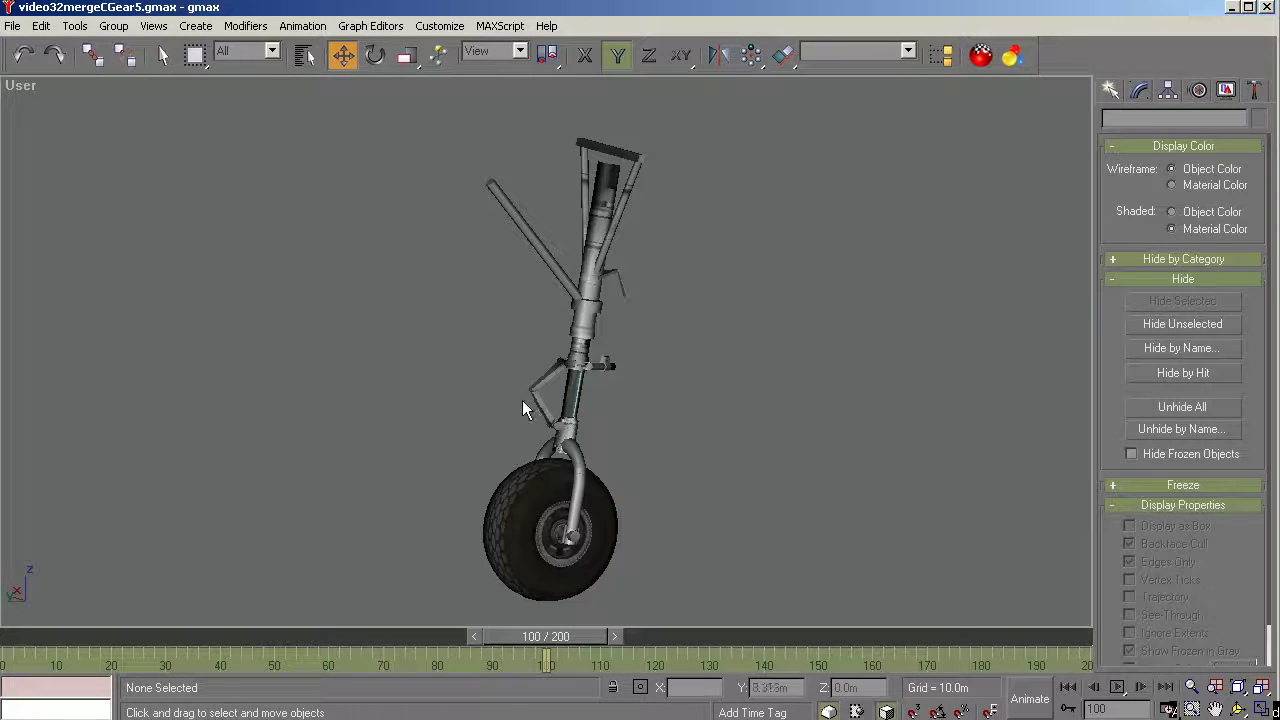
pyautogui.scroll(5, 523, 403)
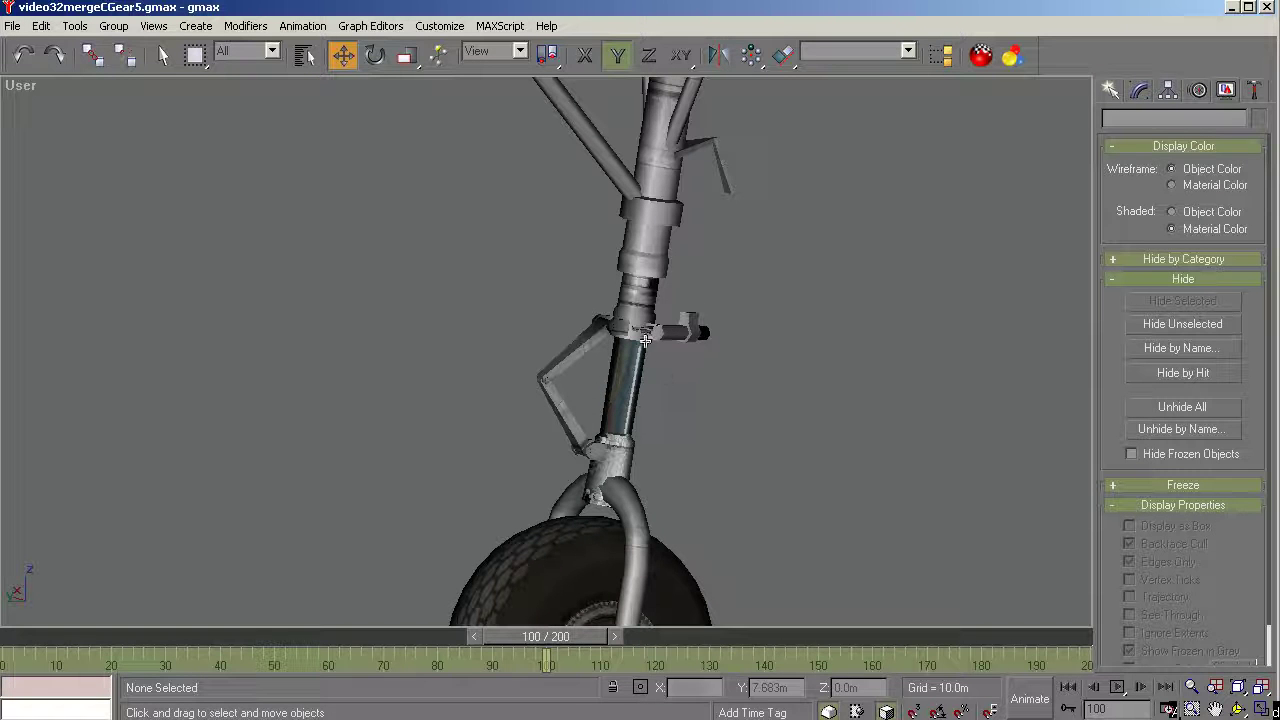
pyautogui.moveTo(549, 636); pyautogui.dragTo(549, 562)
pyautogui.press('w')
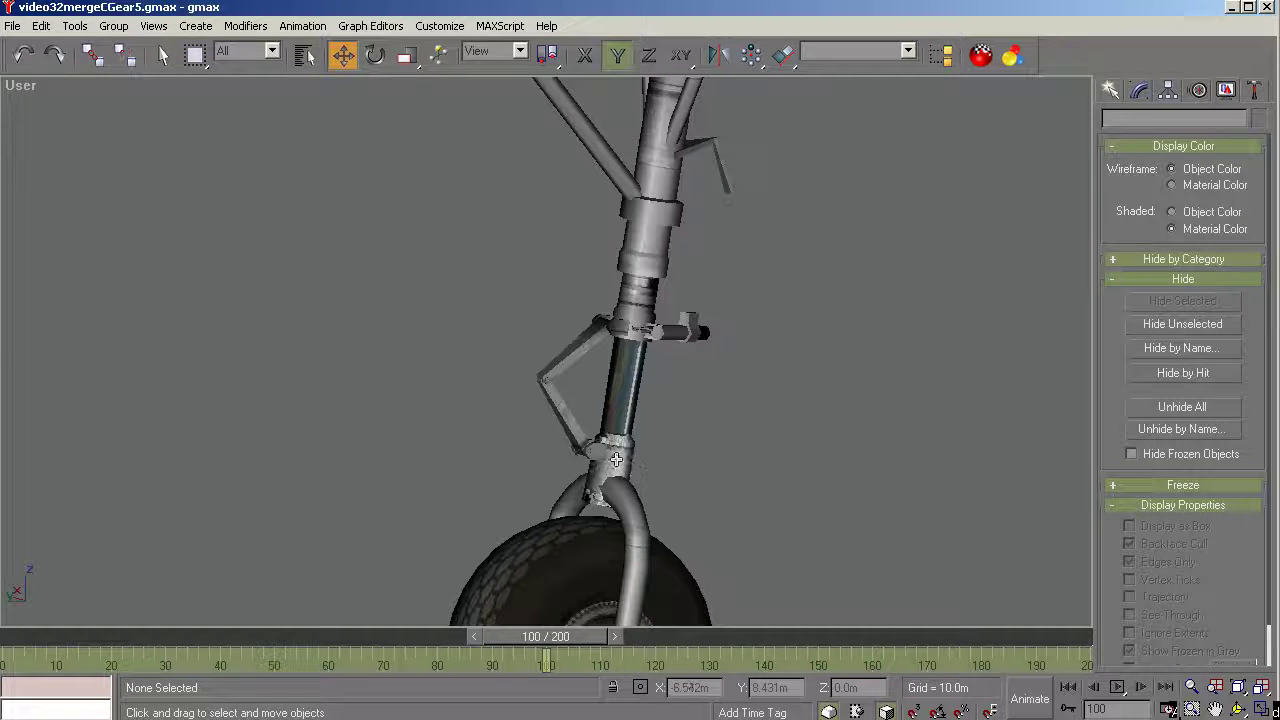
pyautogui.click(631, 322)
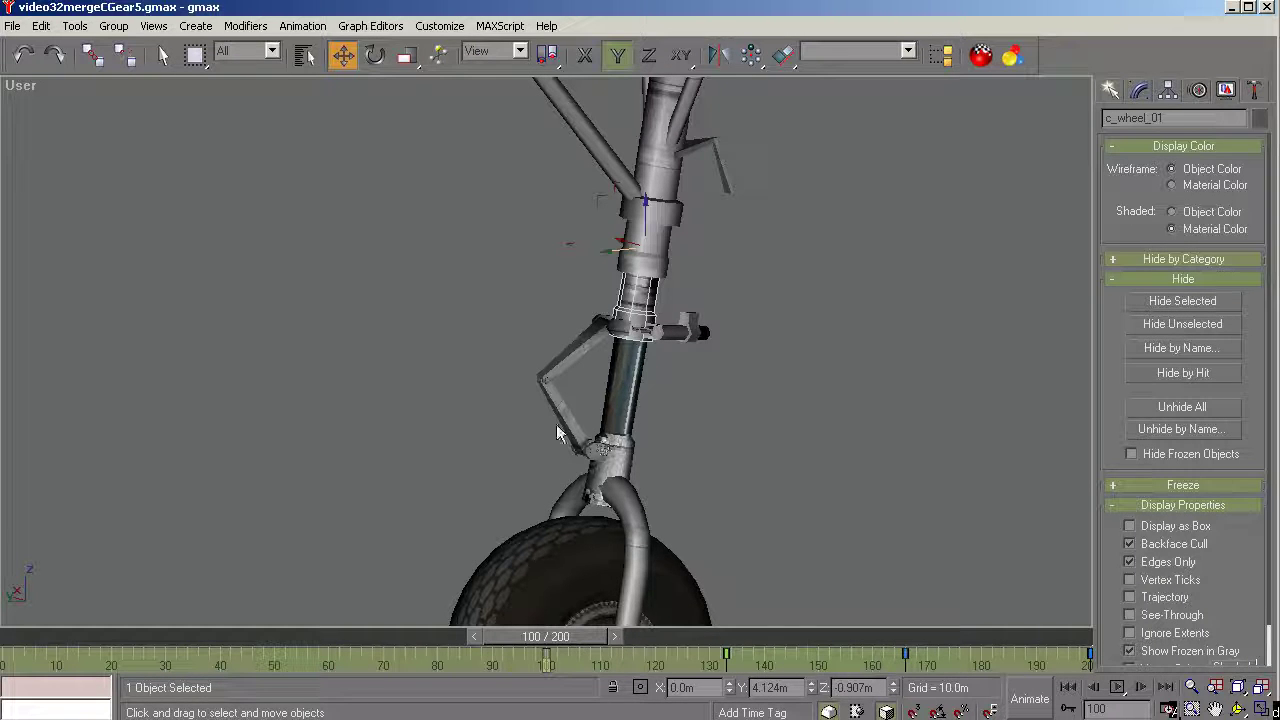
pyautogui.moveTo(543, 641)
pyautogui.mouseDown()
pyautogui.moveTo(1000, 637)
pyautogui.moveTo(1040, 685)
pyautogui.moveTo(700, 637)
pyautogui.moveTo(528, 630)
pyautogui.moveTo(920, 652)
pyautogui.moveTo(1000, 637)
pyautogui.moveTo(546, 648)
pyautogui.mouseUp()
pyautogui.press('w')
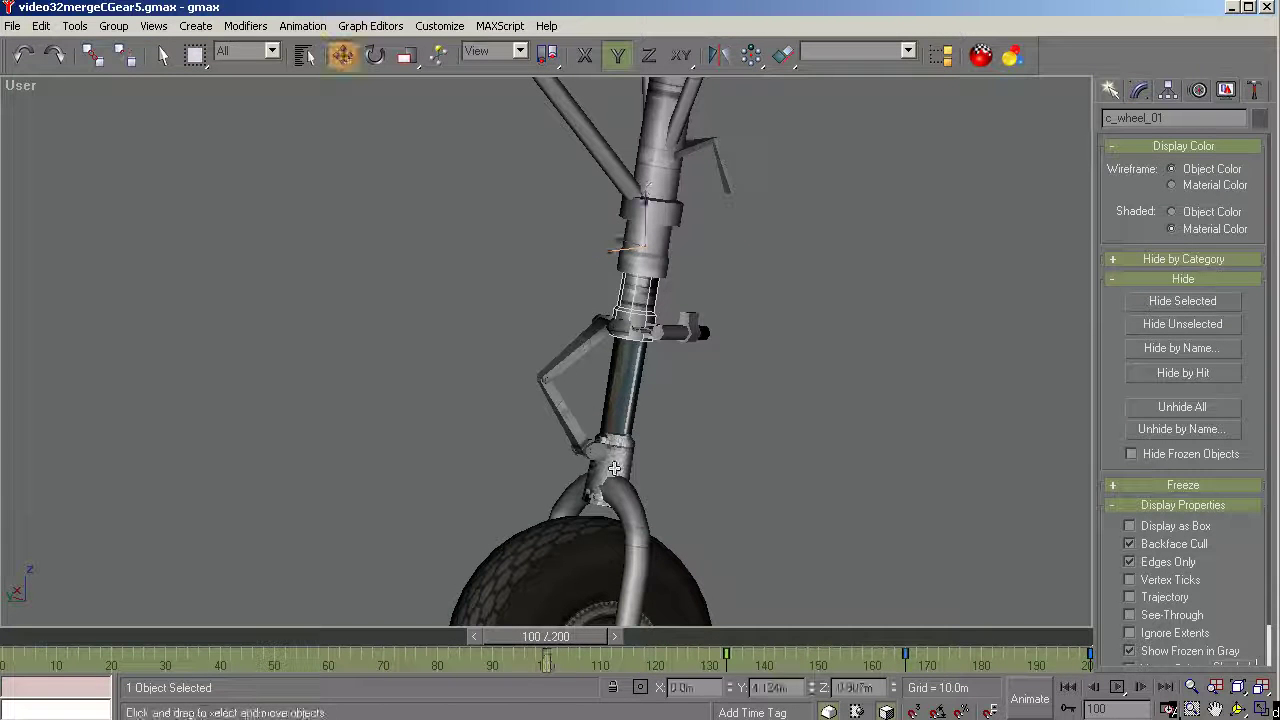
pyautogui.click(698, 466)
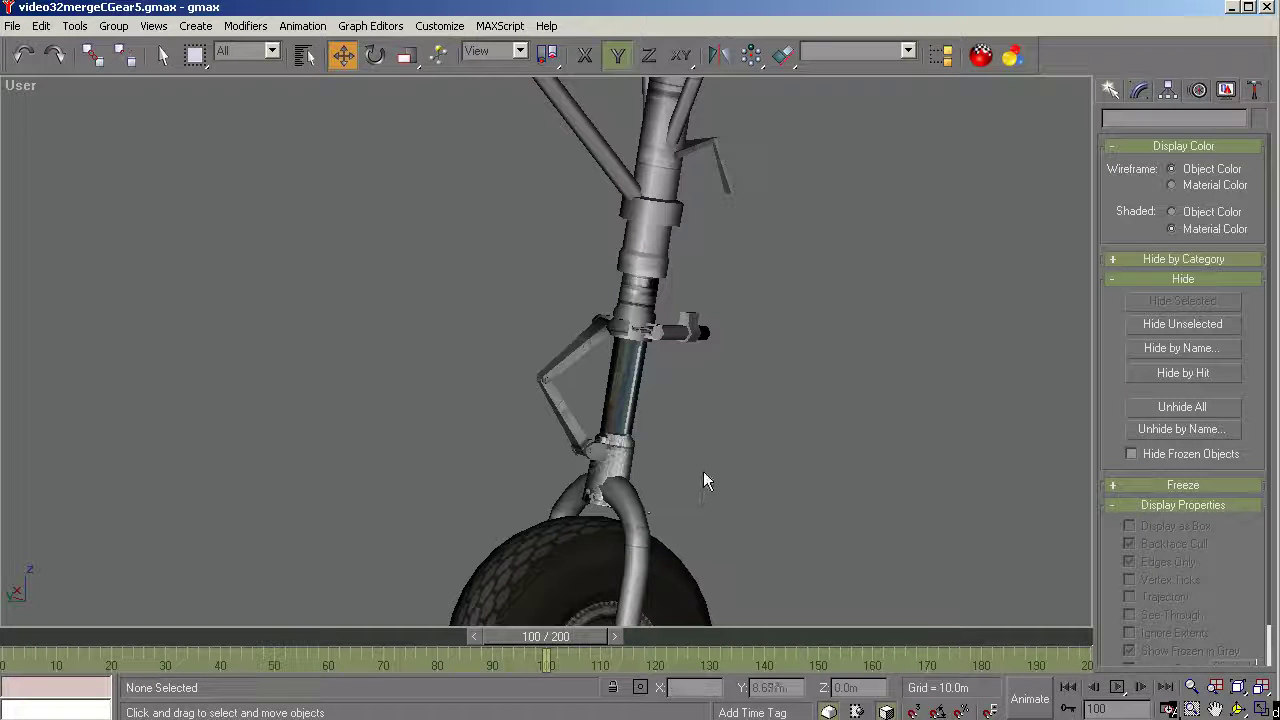
pyautogui.scroll(-4, 654, 460)
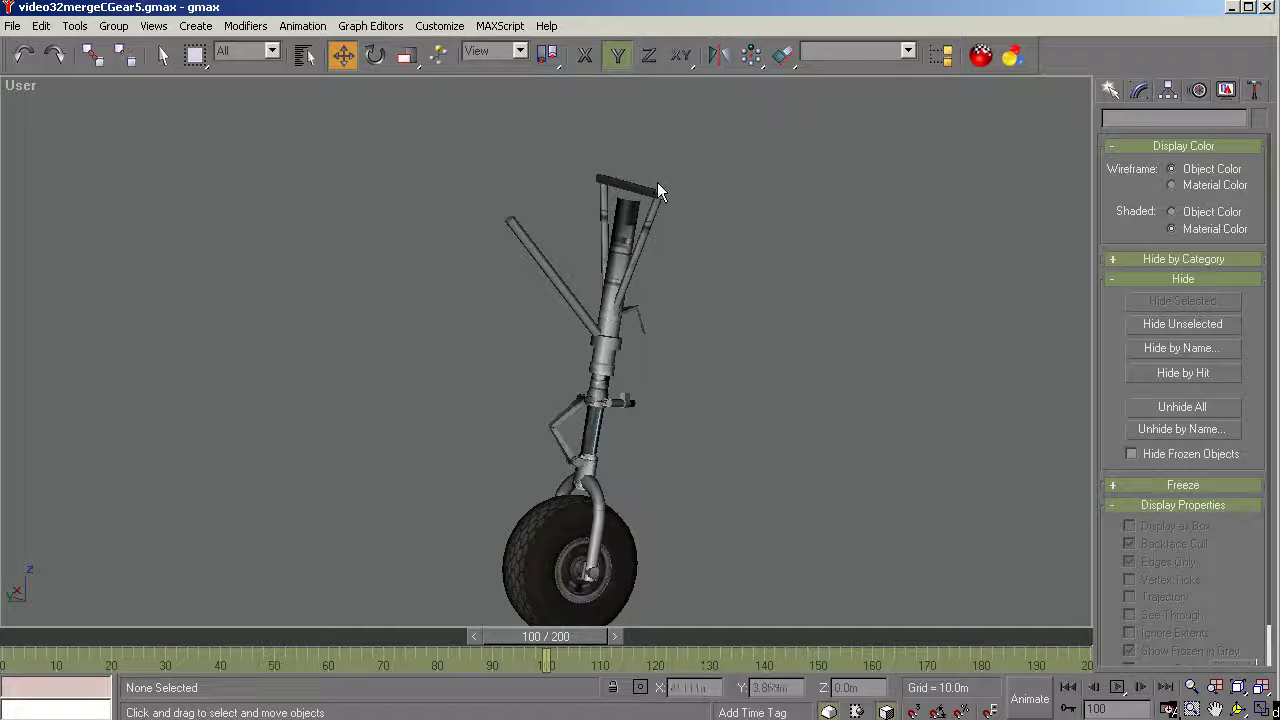
pyautogui.click(605, 393)
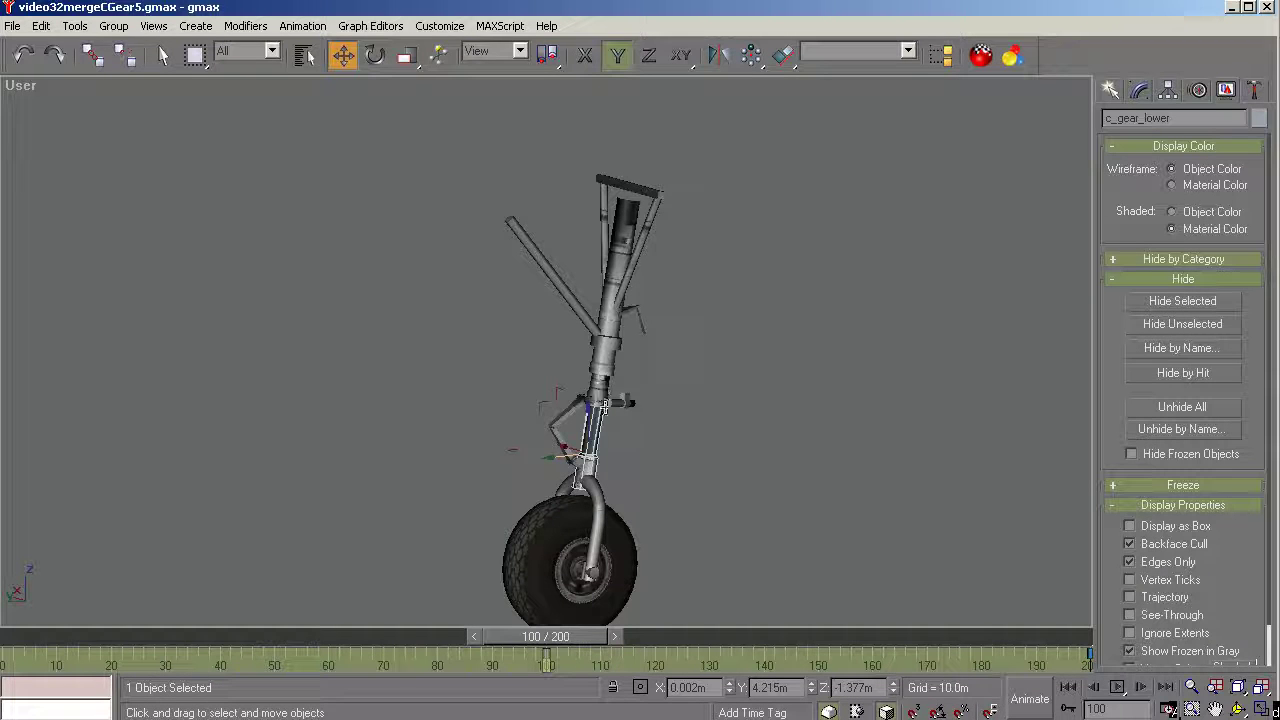
pyautogui.click(604, 386)
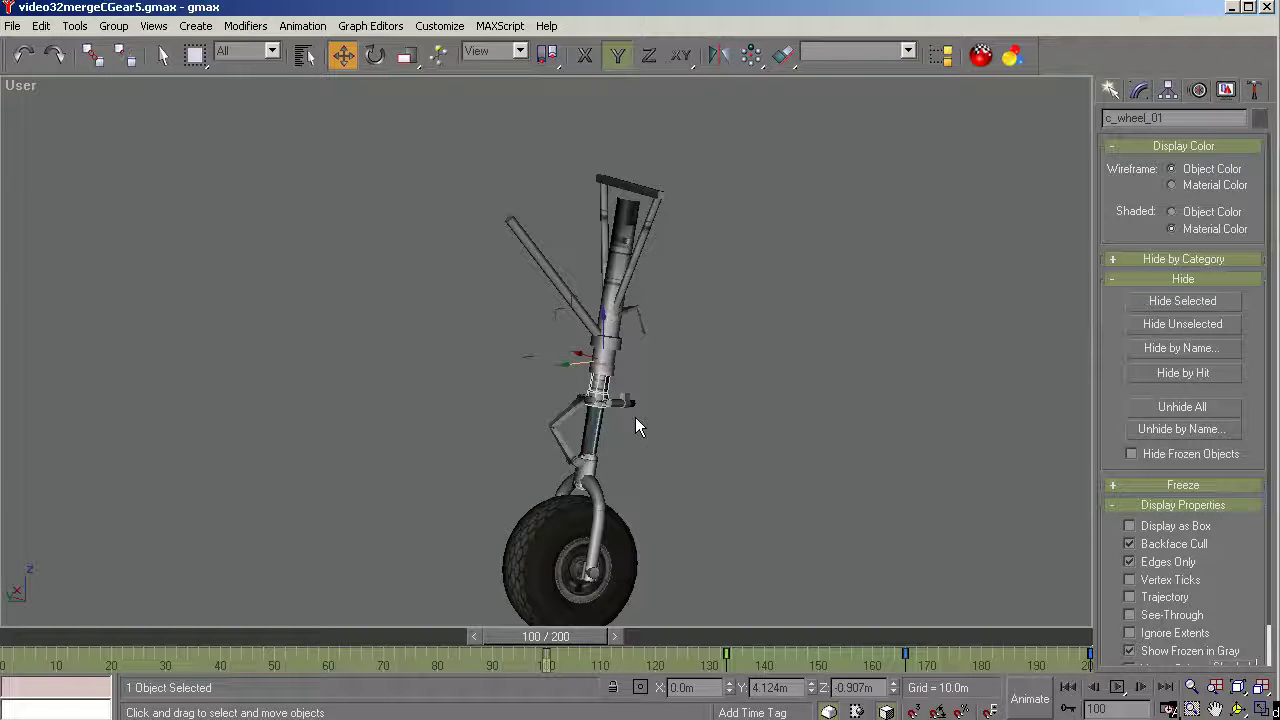
pyautogui.click(659, 396)
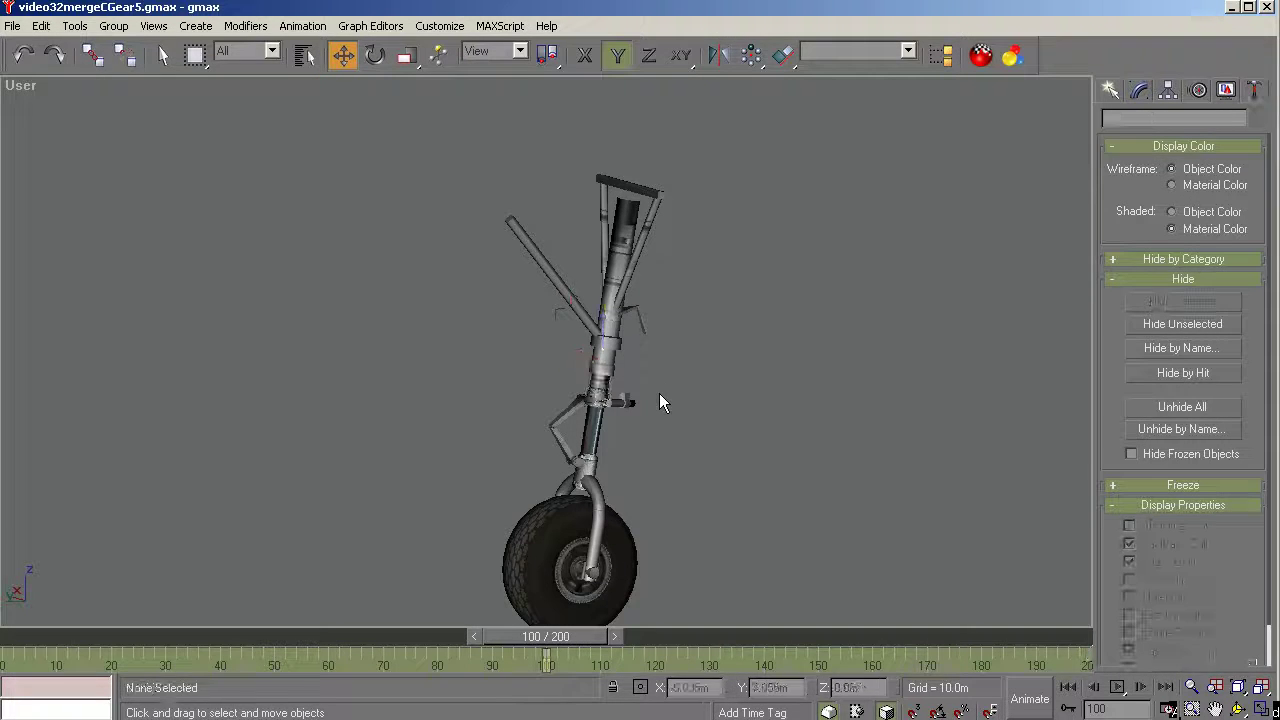
pyautogui.click(619, 428)
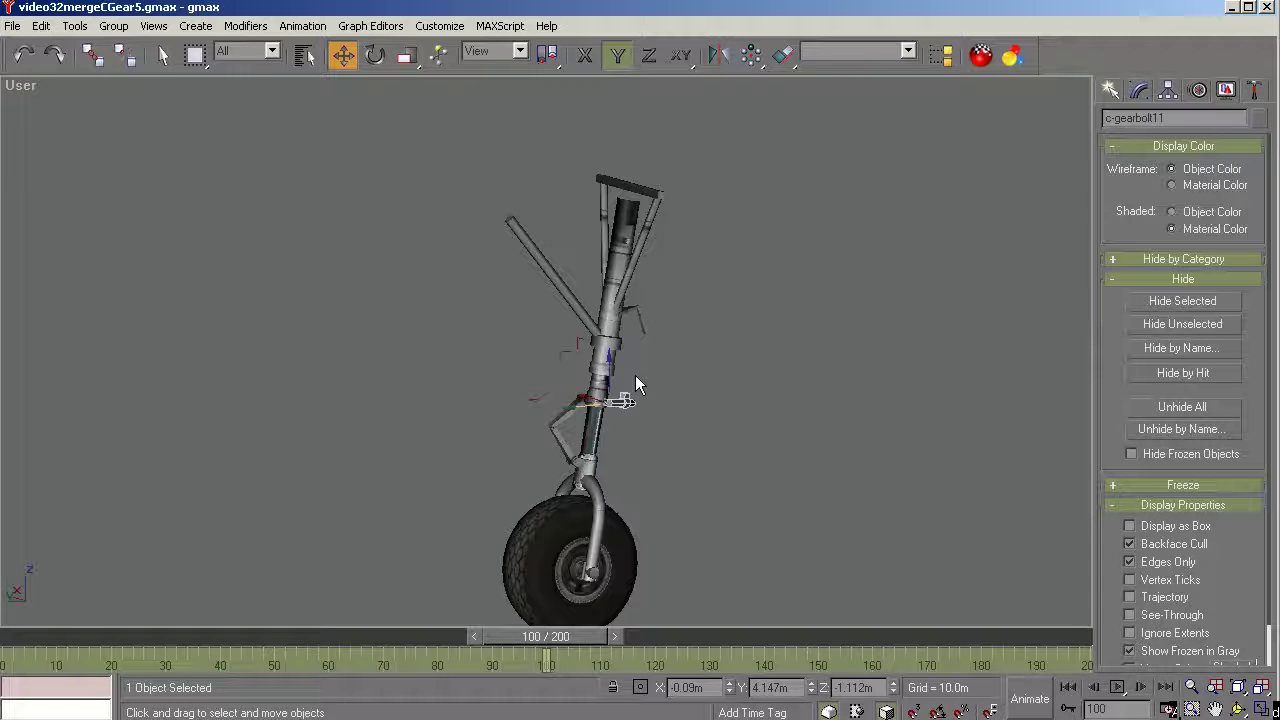
pyautogui.click(745, 502)
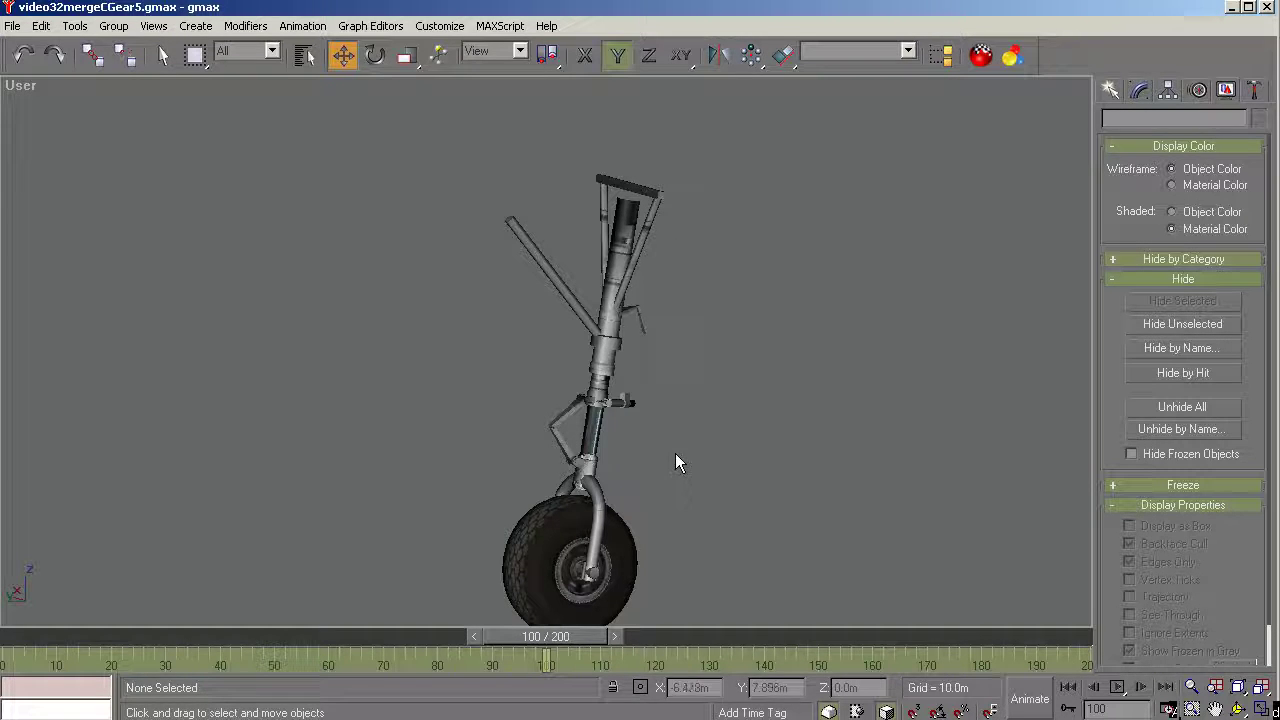
pyautogui.click(601, 390)
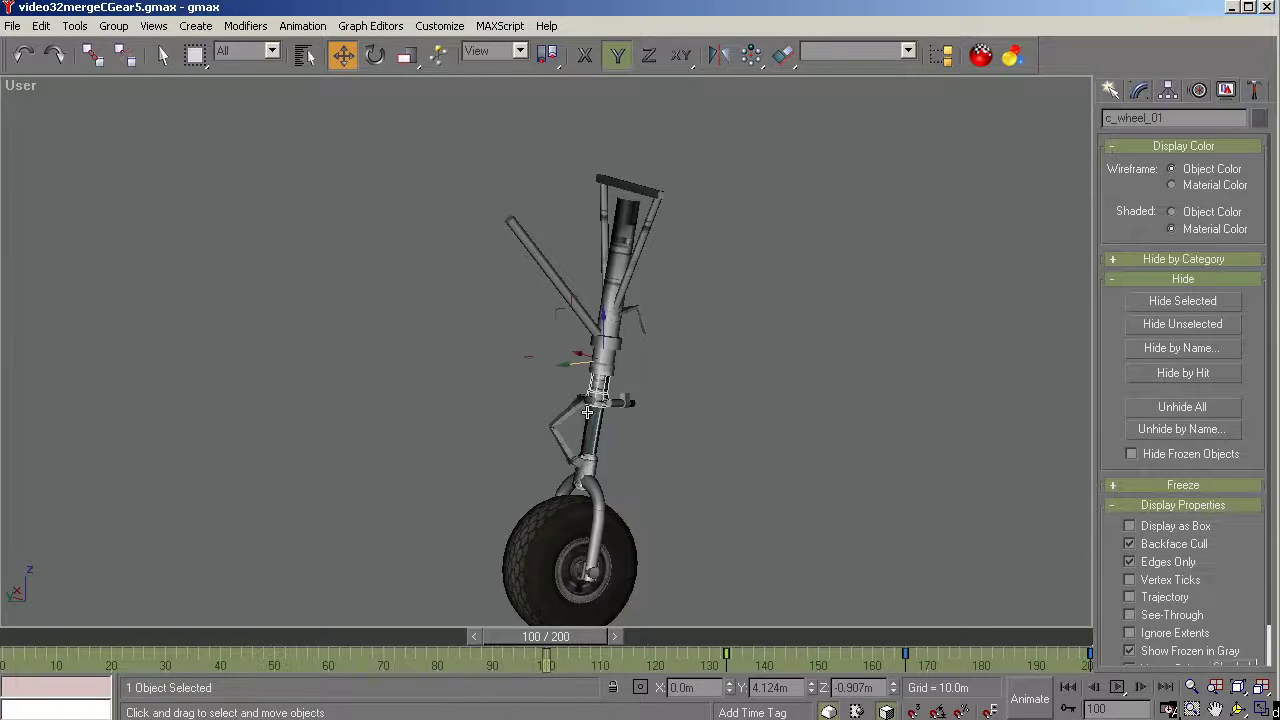
pyautogui.scroll(6, 587, 410)
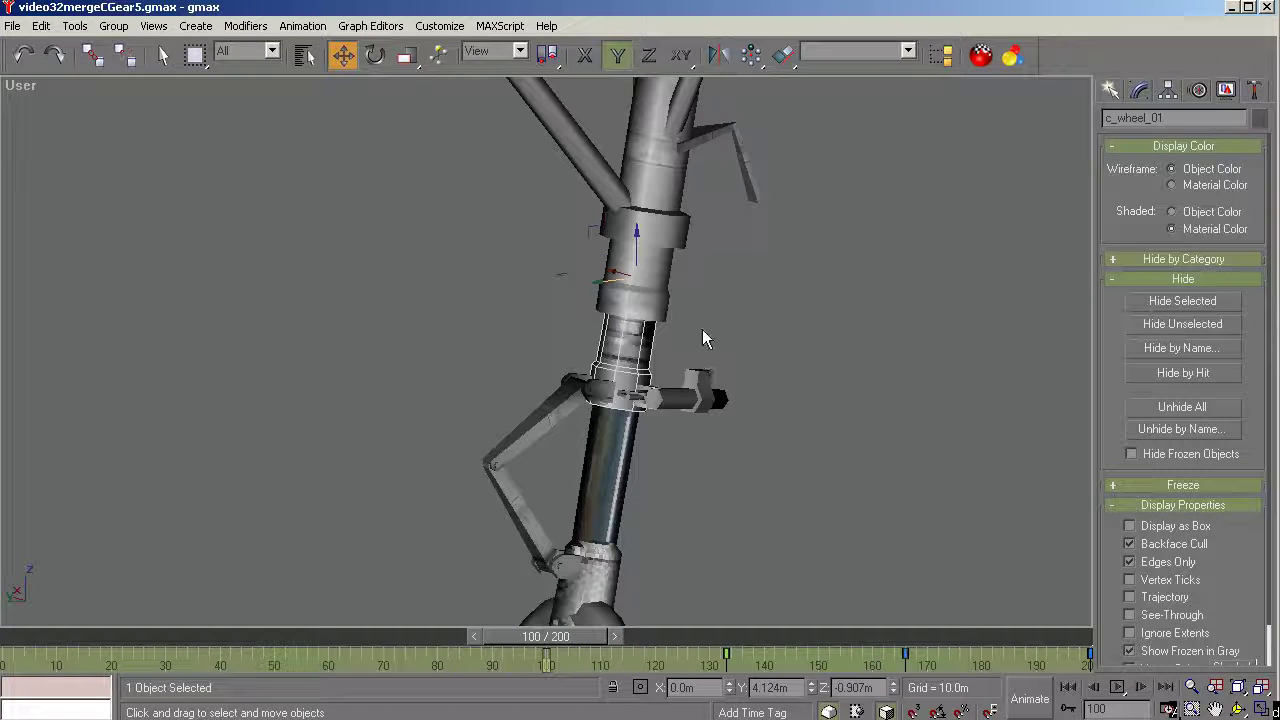
pyautogui.scroll(-2, 685, 312)
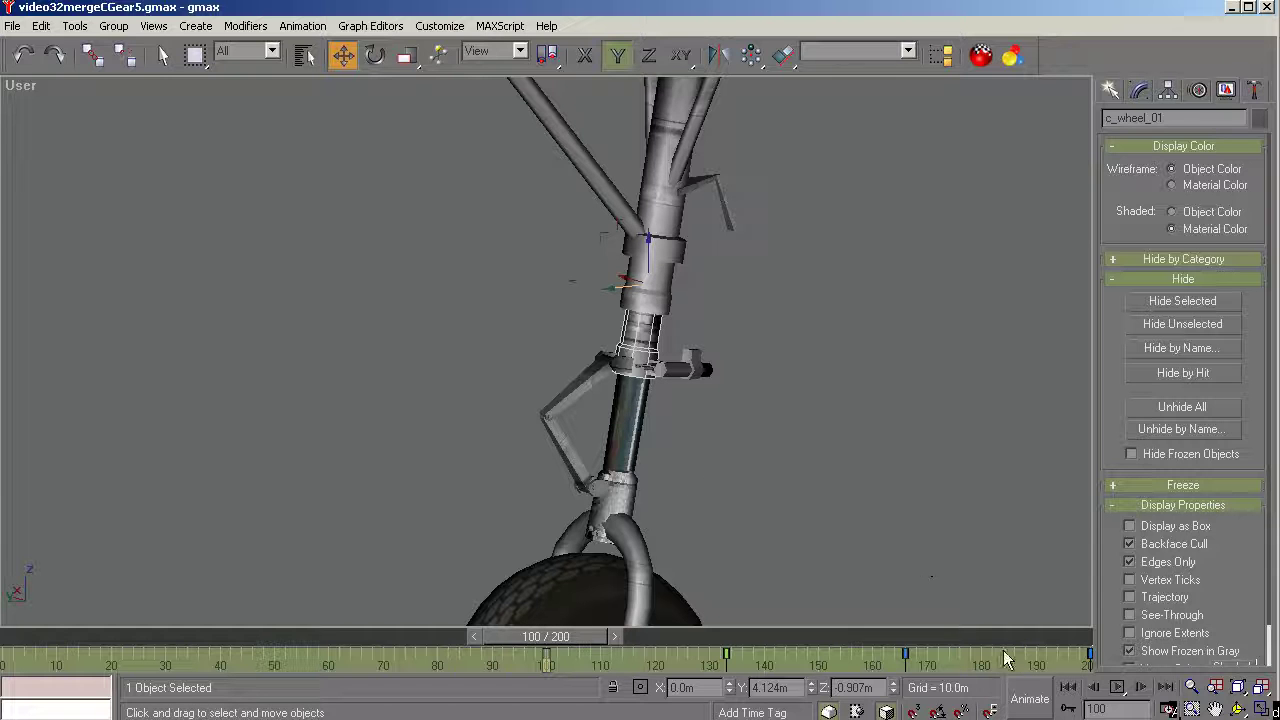
pyautogui.click(825, 450)
pyautogui.scroll(-3, 775, 428)
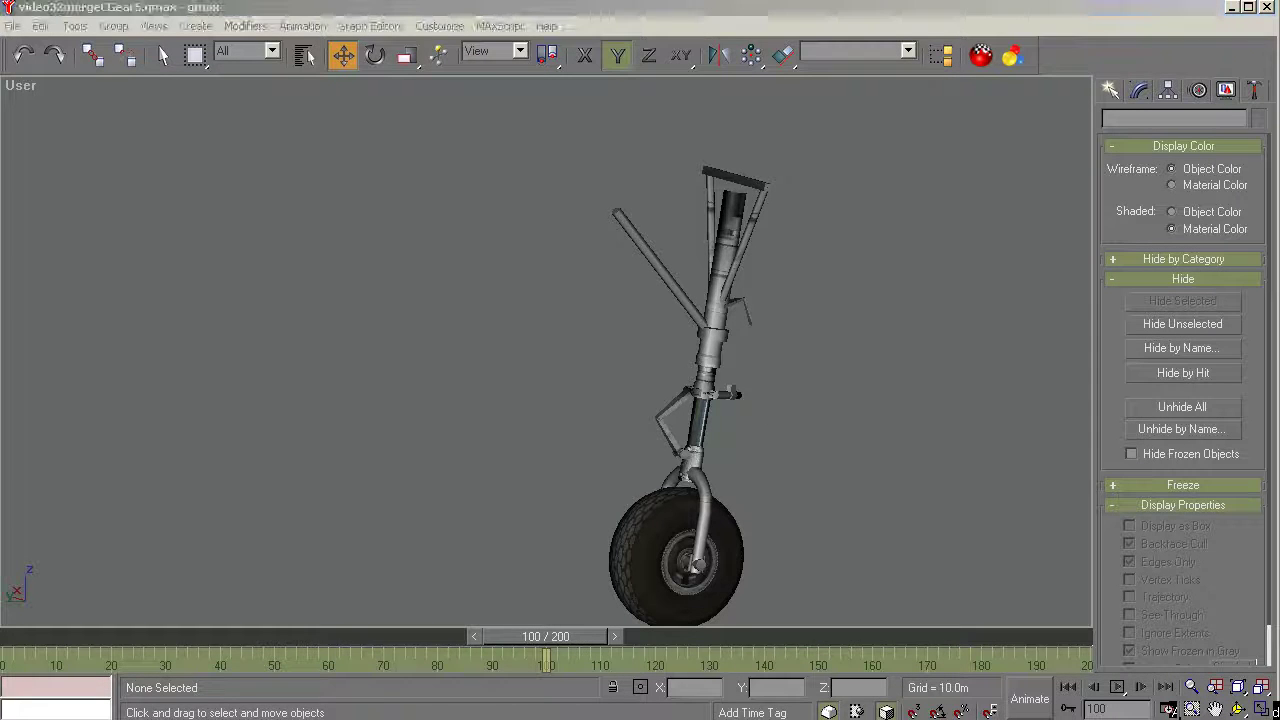
# Switch Explorer to Details view and open aircraft.cfg from _XP54 Video in WordPad
pyautogui.hotkey('alt', 'Tab')
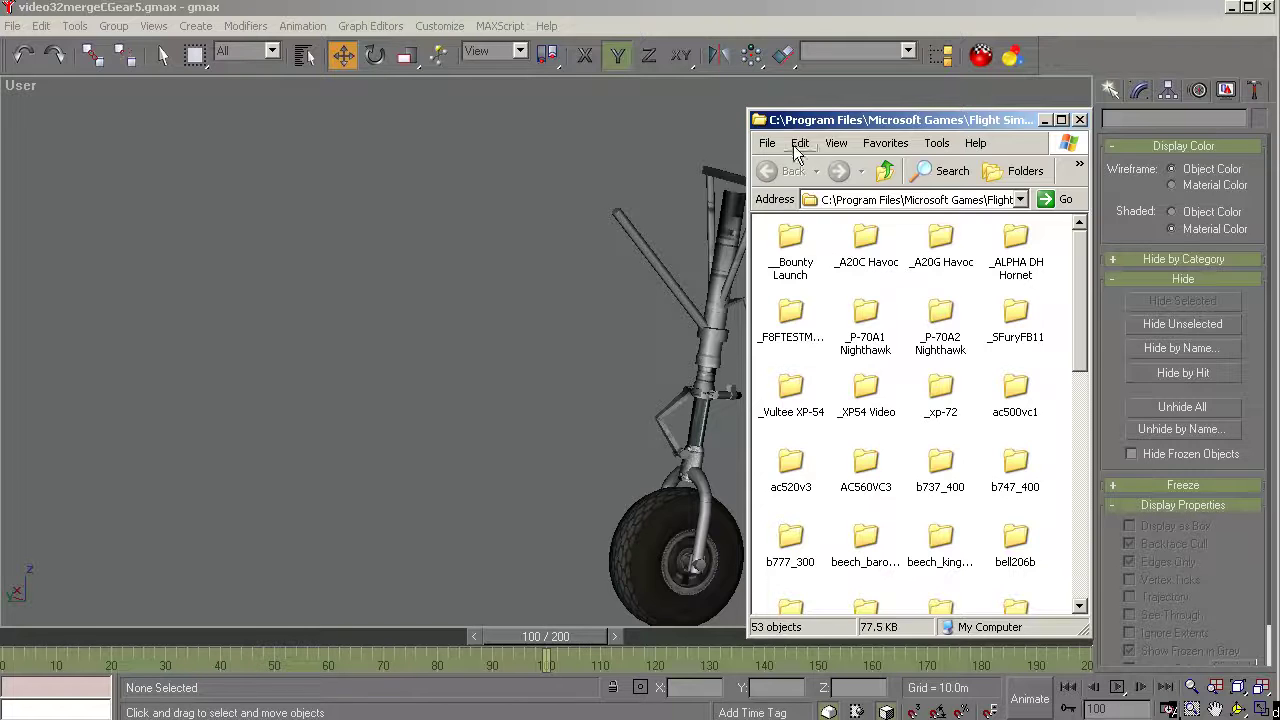
pyautogui.click(836, 143)
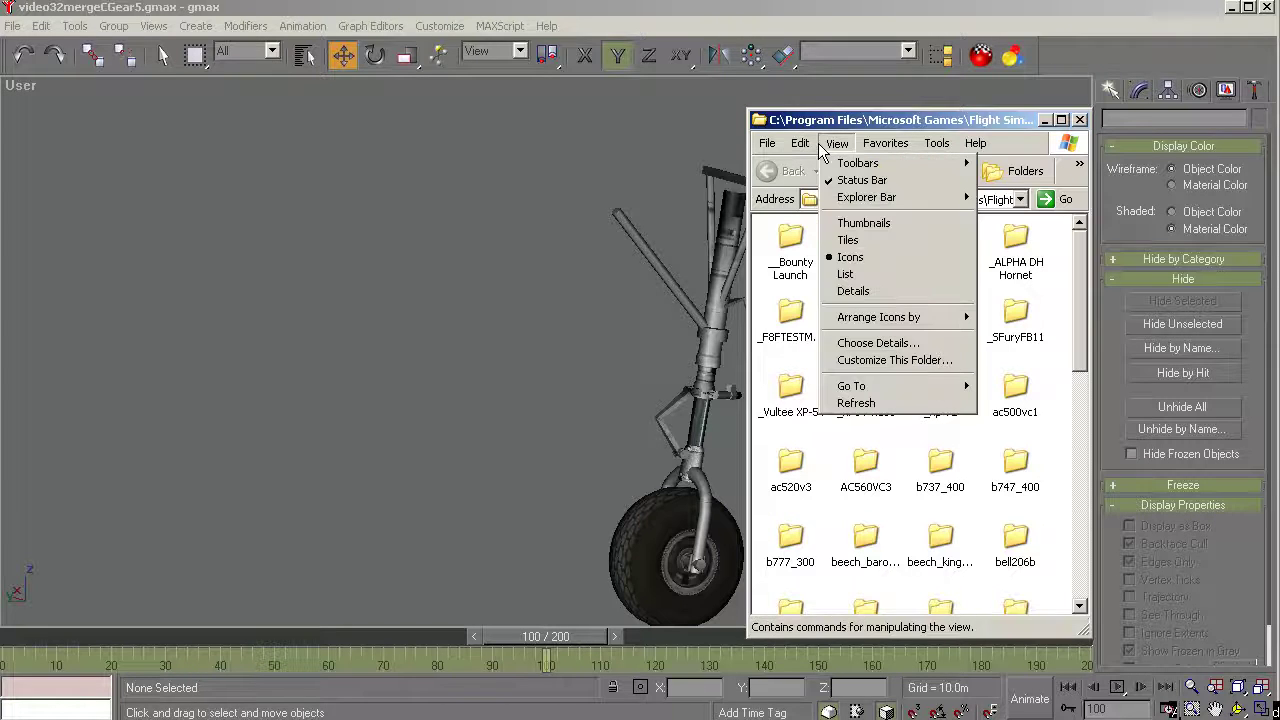
pyautogui.click(852, 291)
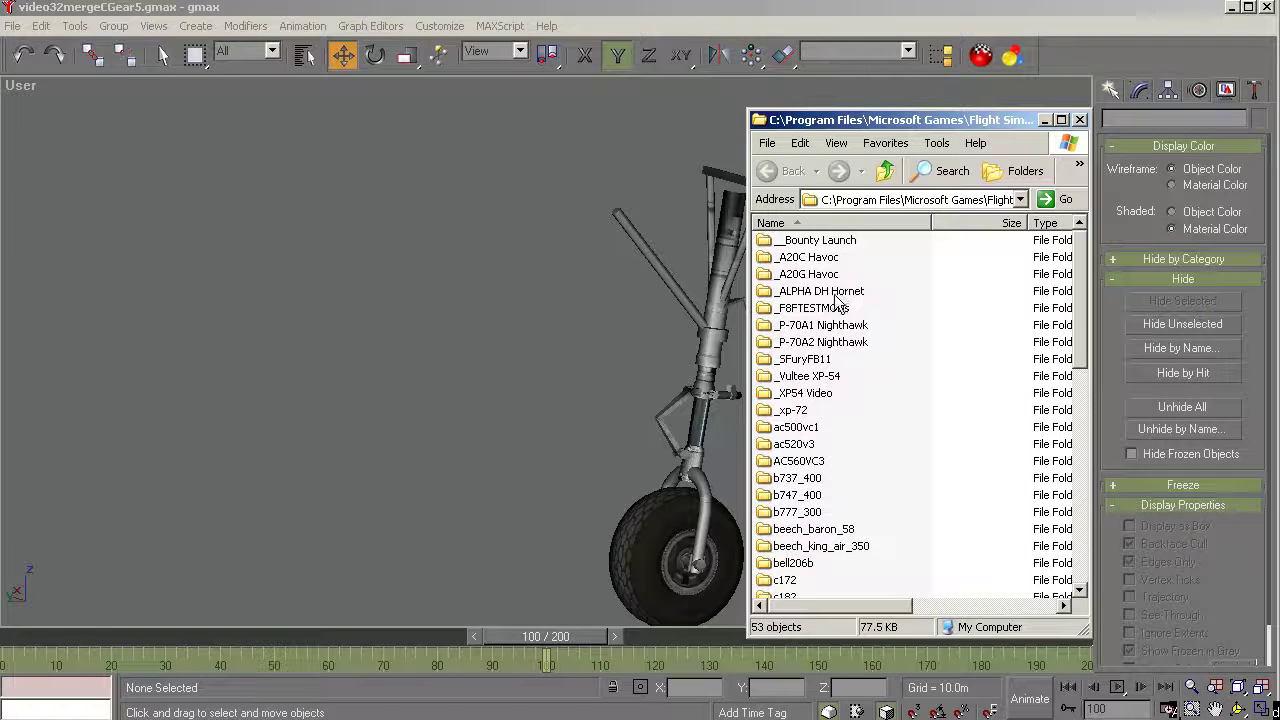
pyautogui.doubleClick(811, 395)
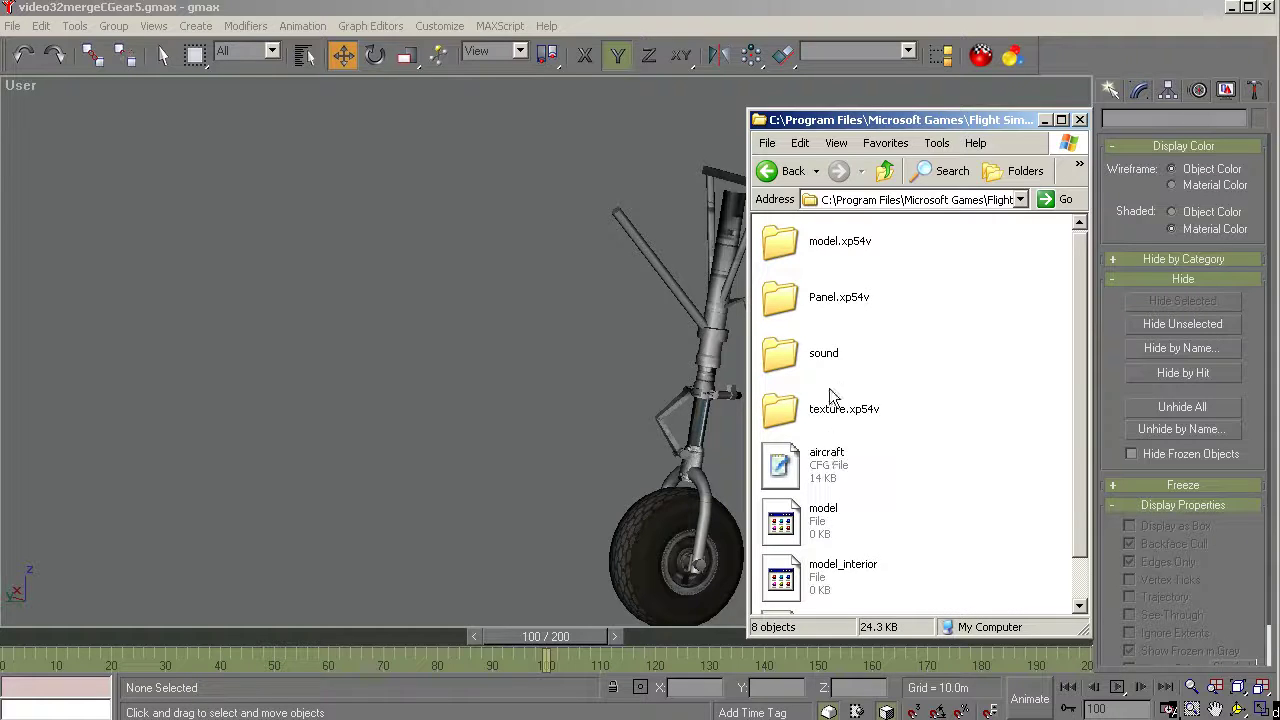
pyautogui.doubleClick(788, 432)
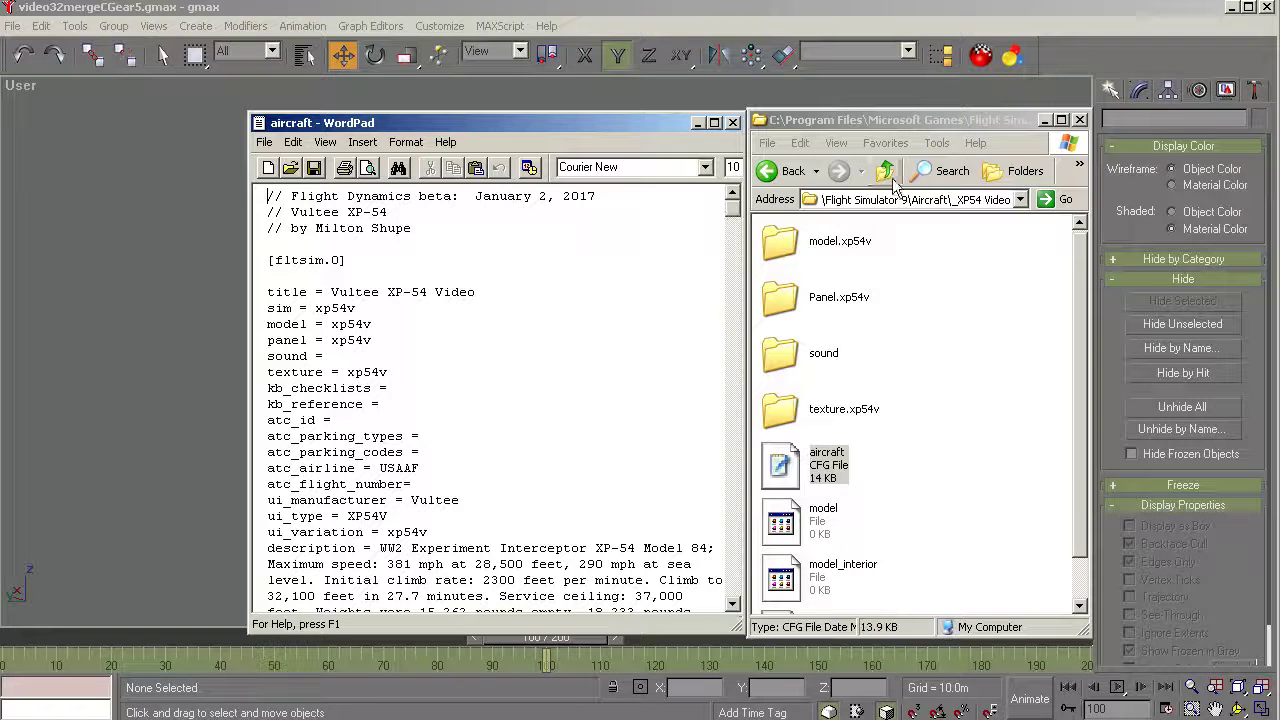
pyautogui.moveTo(616, 133); pyautogui.dragTo(368, 24)
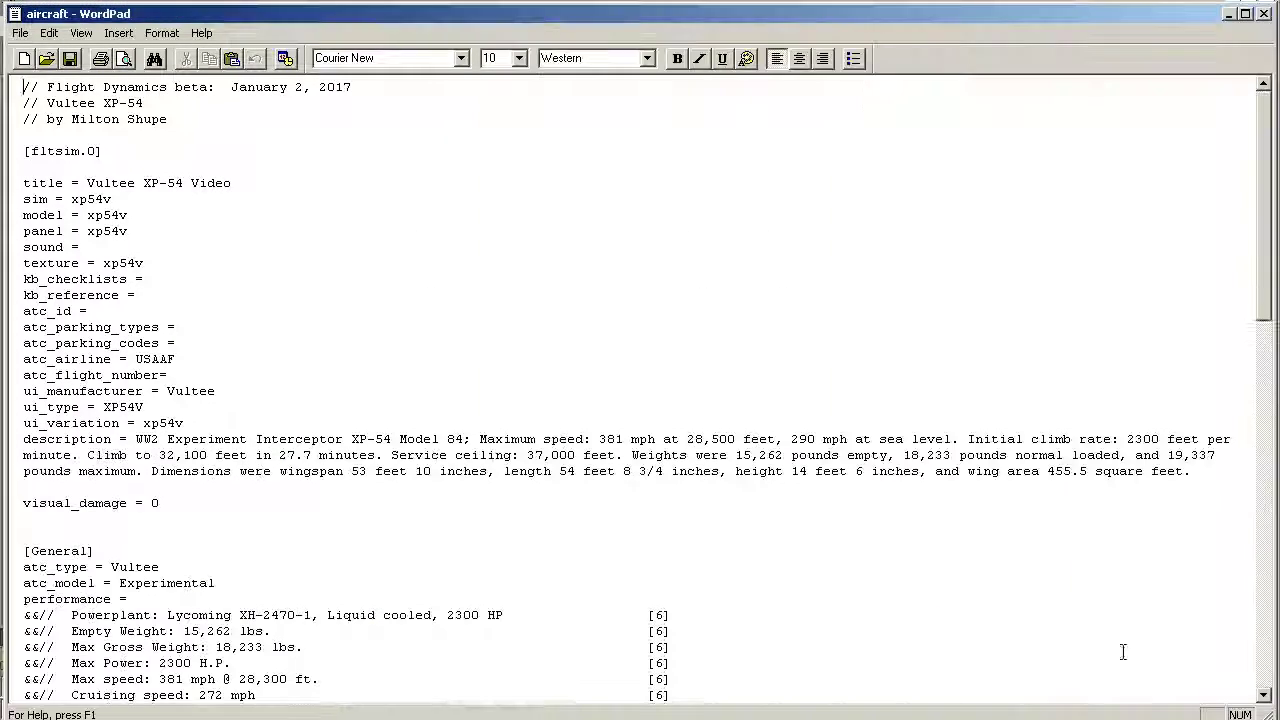
pyautogui.scroll(-14, 738, 350)
# Edit point.0's steering angle under [contact_points] from 30.000 to 180.000
pyautogui.scroll(-20, 738, 350)
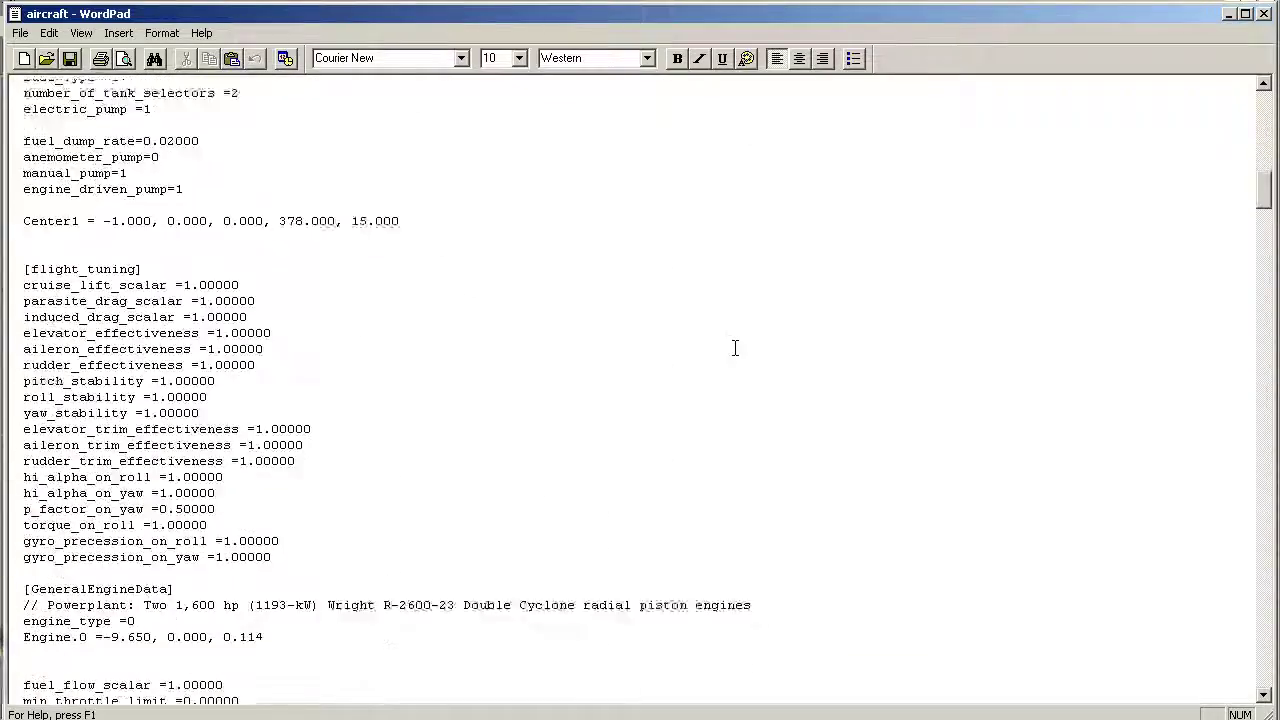
pyautogui.scroll(-18, 731, 344)
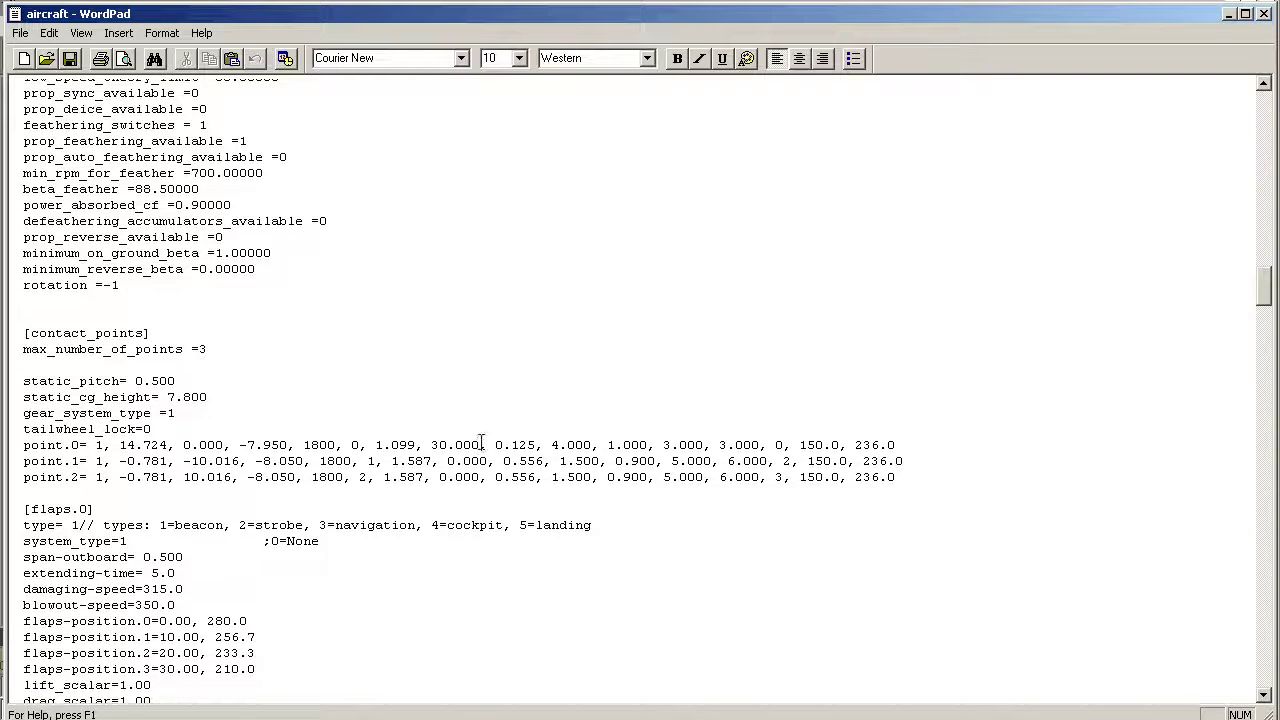
pyautogui.moveTo(486, 443); pyautogui.dragTo(444, 441)
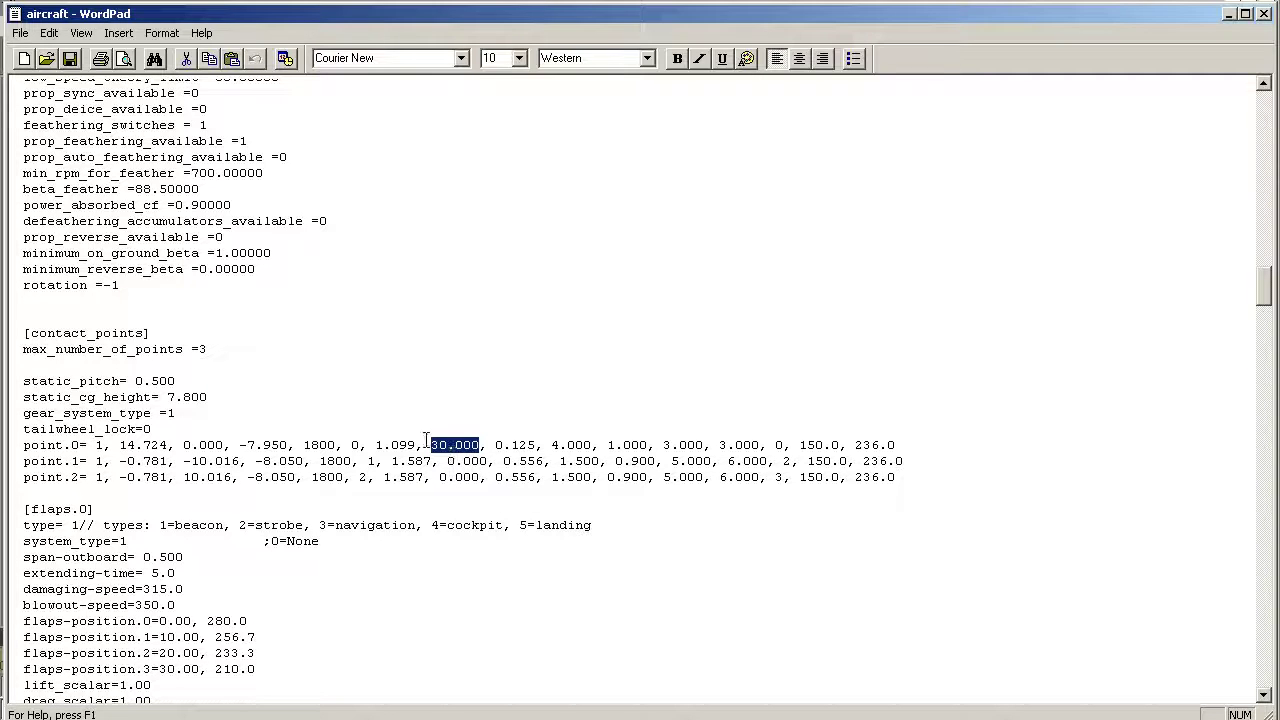
pyautogui.click(431, 445)
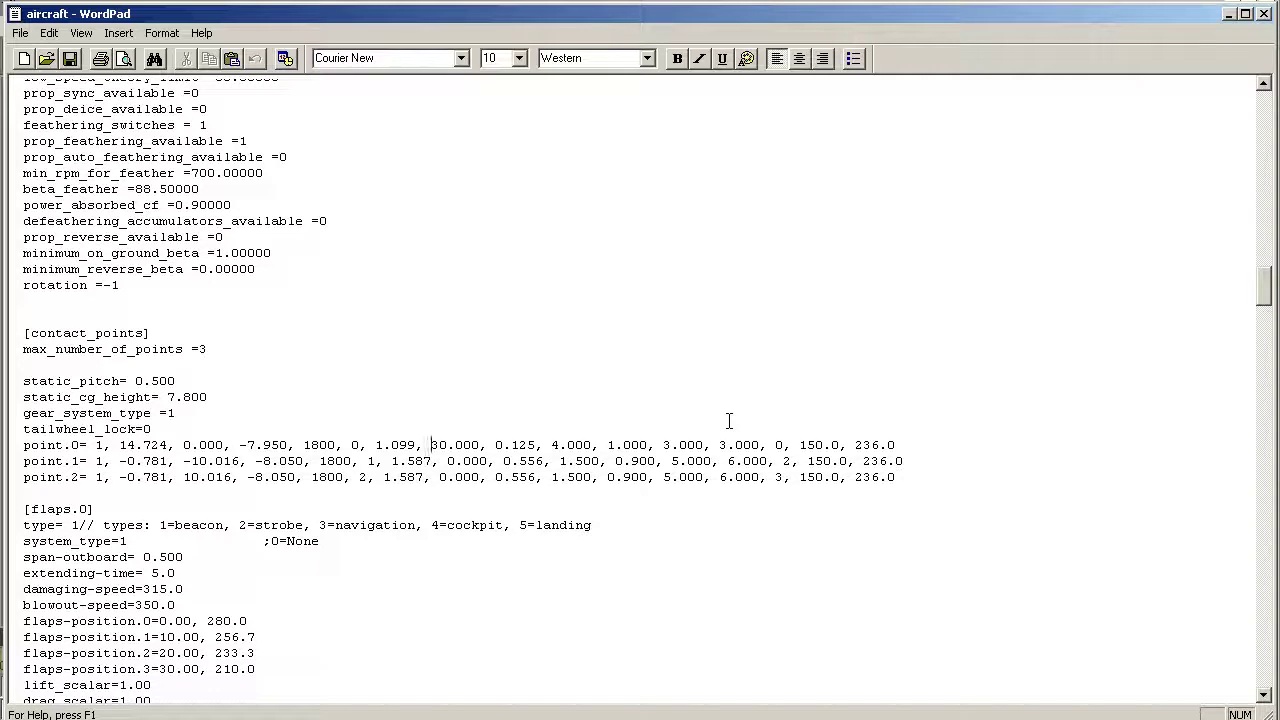
pyautogui.press('Delete')
pyautogui.write('18')
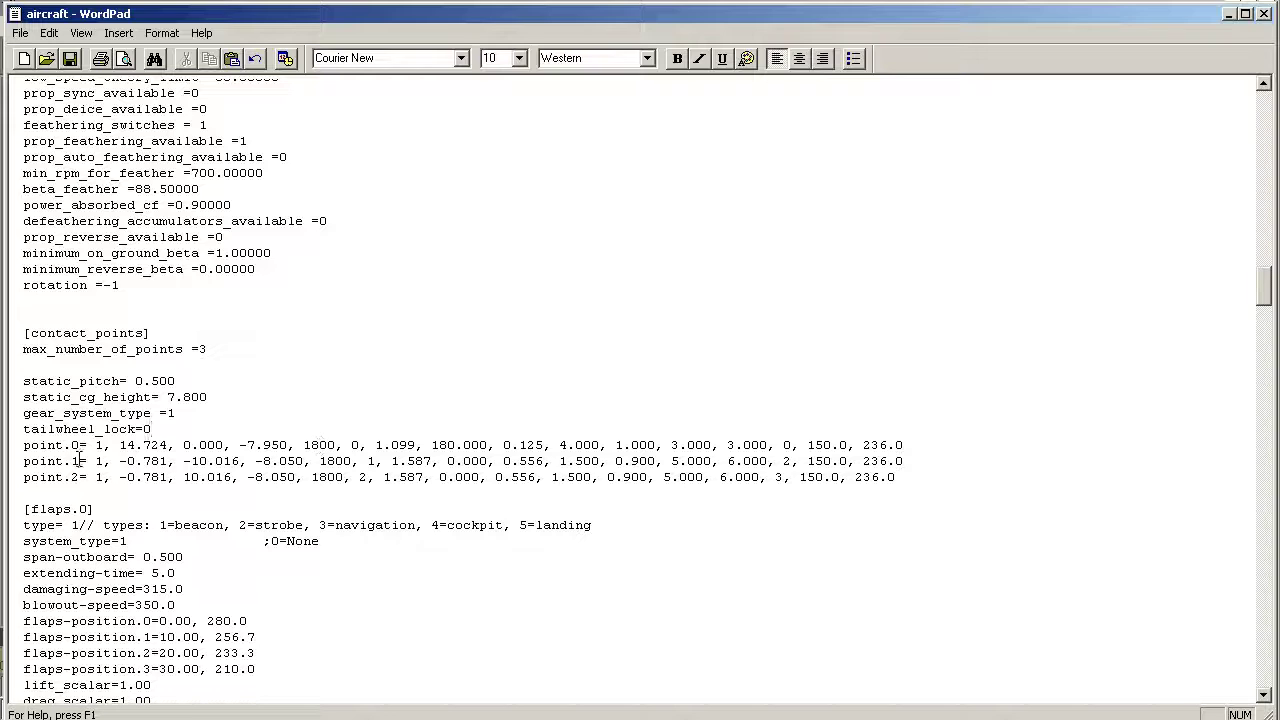
# Review the new 180.000 steering value, then close WordPad without saving
pyautogui.press('Up')
pyautogui.click(661, 477)
pyautogui.click(467, 445)
pyautogui.moveTo(489, 445); pyautogui.dragTo(447, 445)
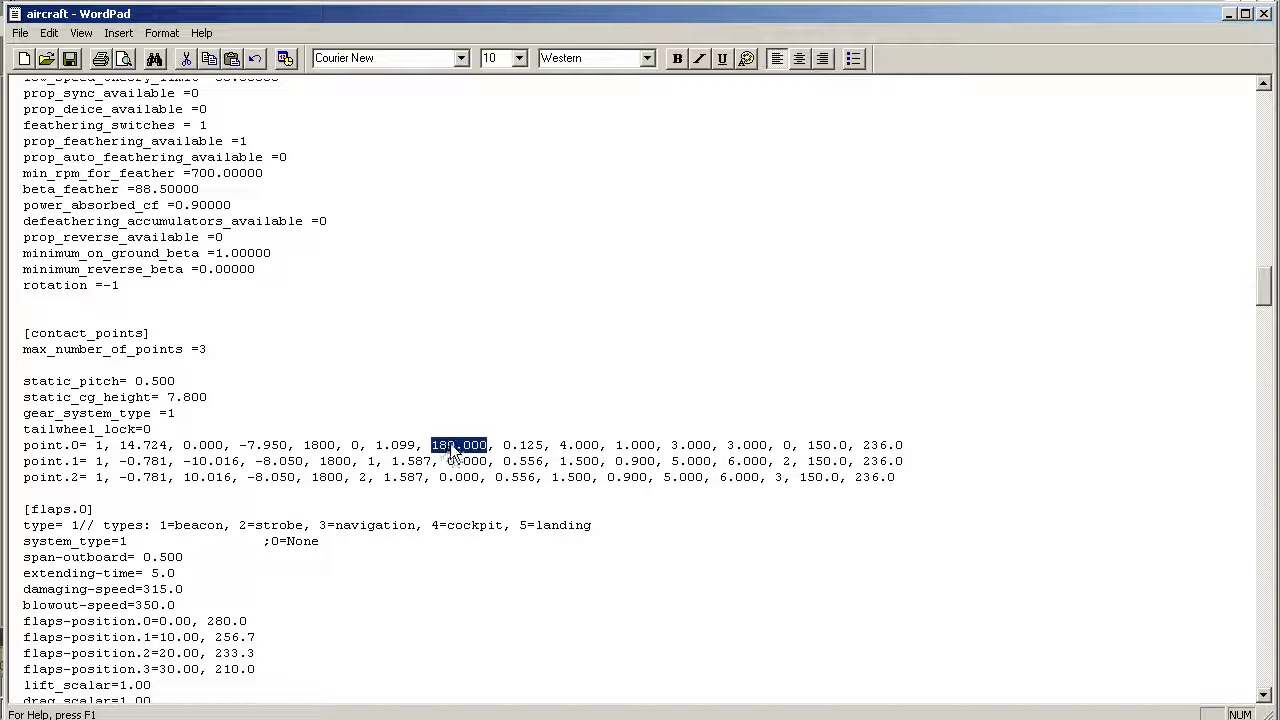
pyautogui.click(737, 302)
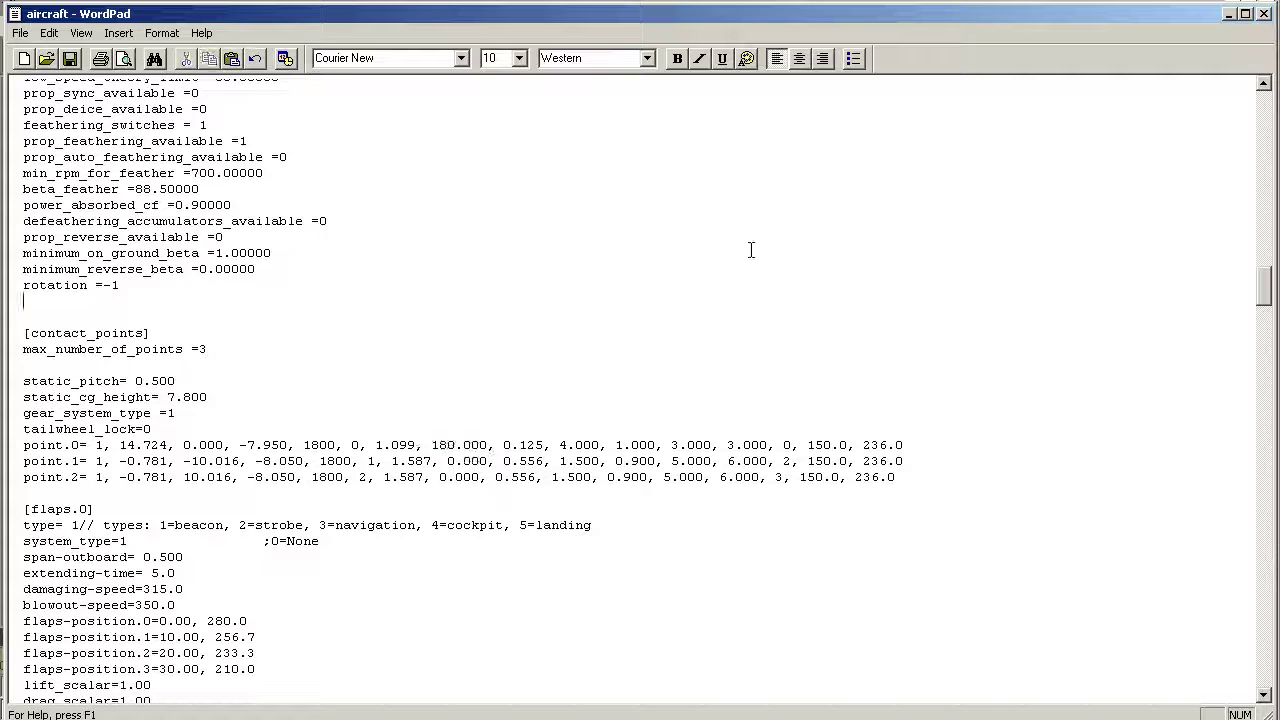
pyautogui.click(1262, 13)
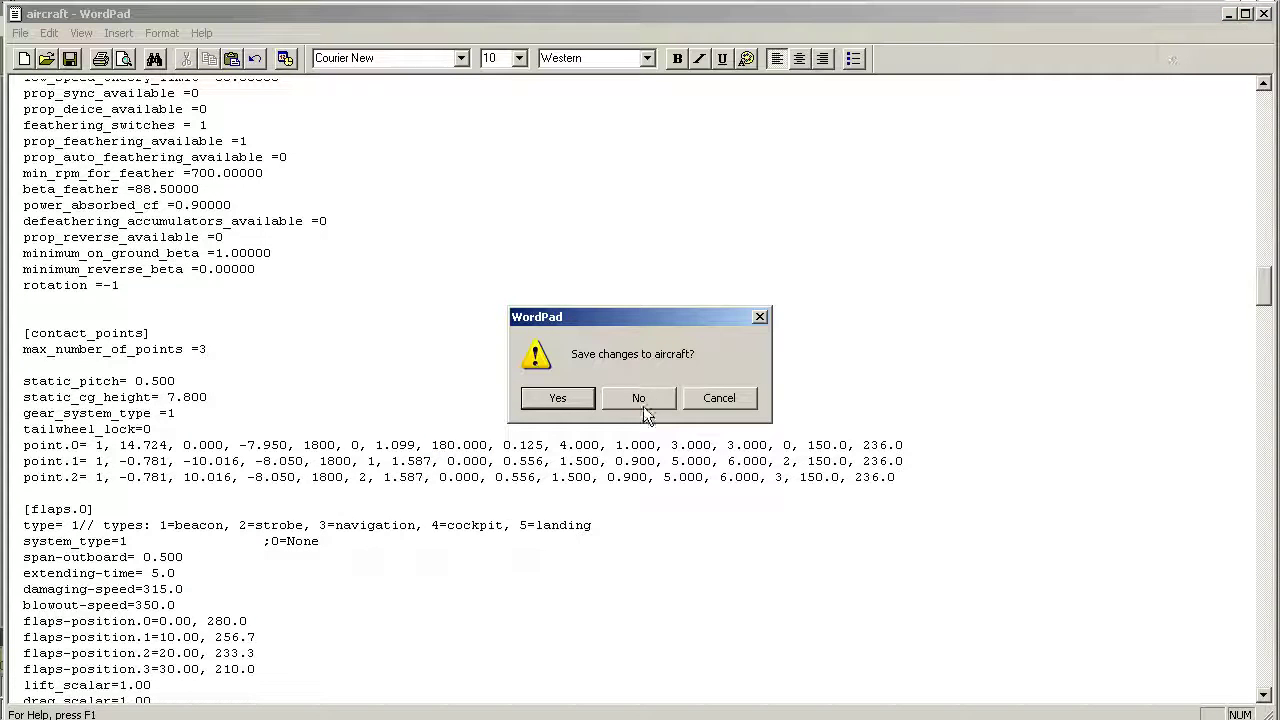
pyautogui.click(640, 400)
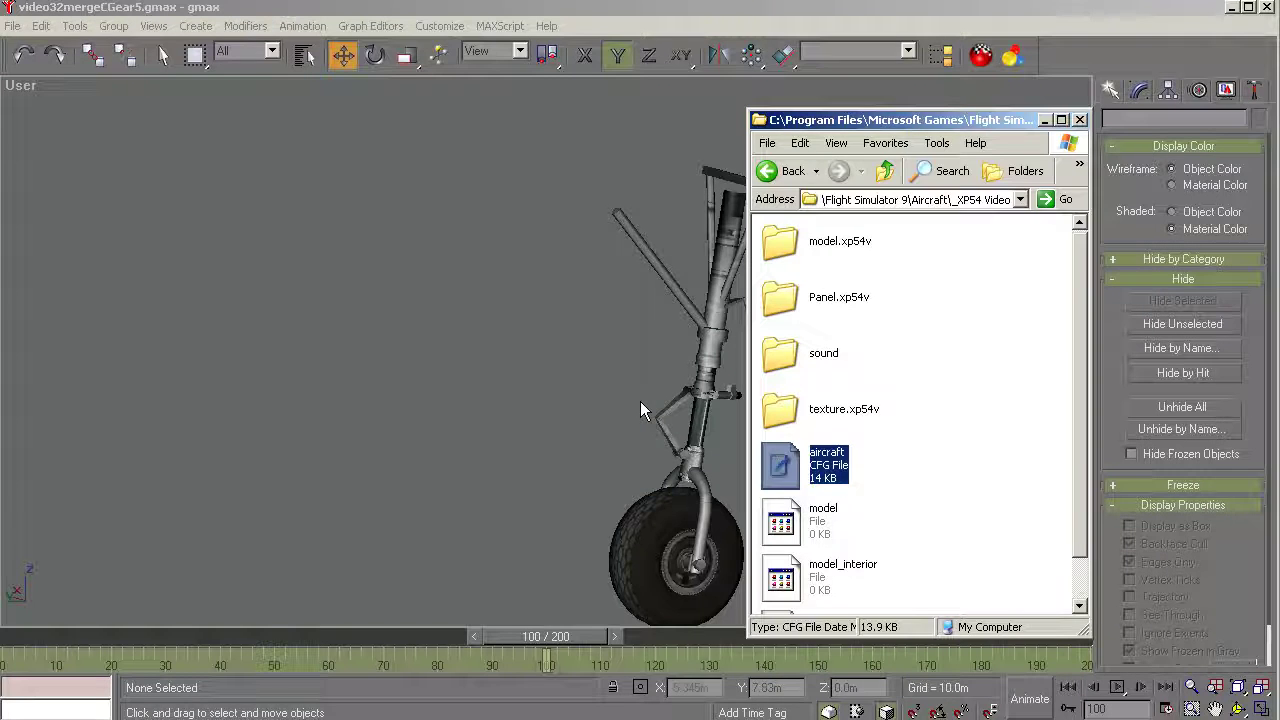
# Close the _XP54 Video folder window, then select and deselect the c_gear_01 strut
pyautogui.click(1080, 119)
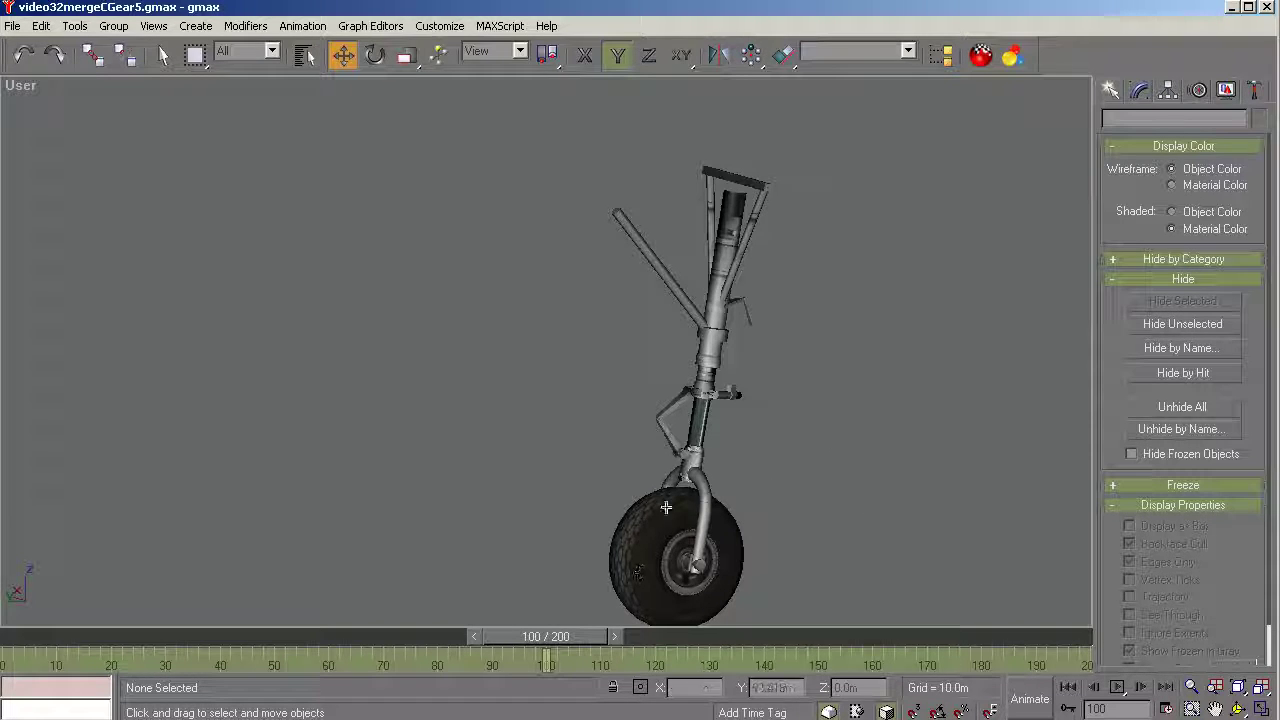
pyautogui.click(733, 203)
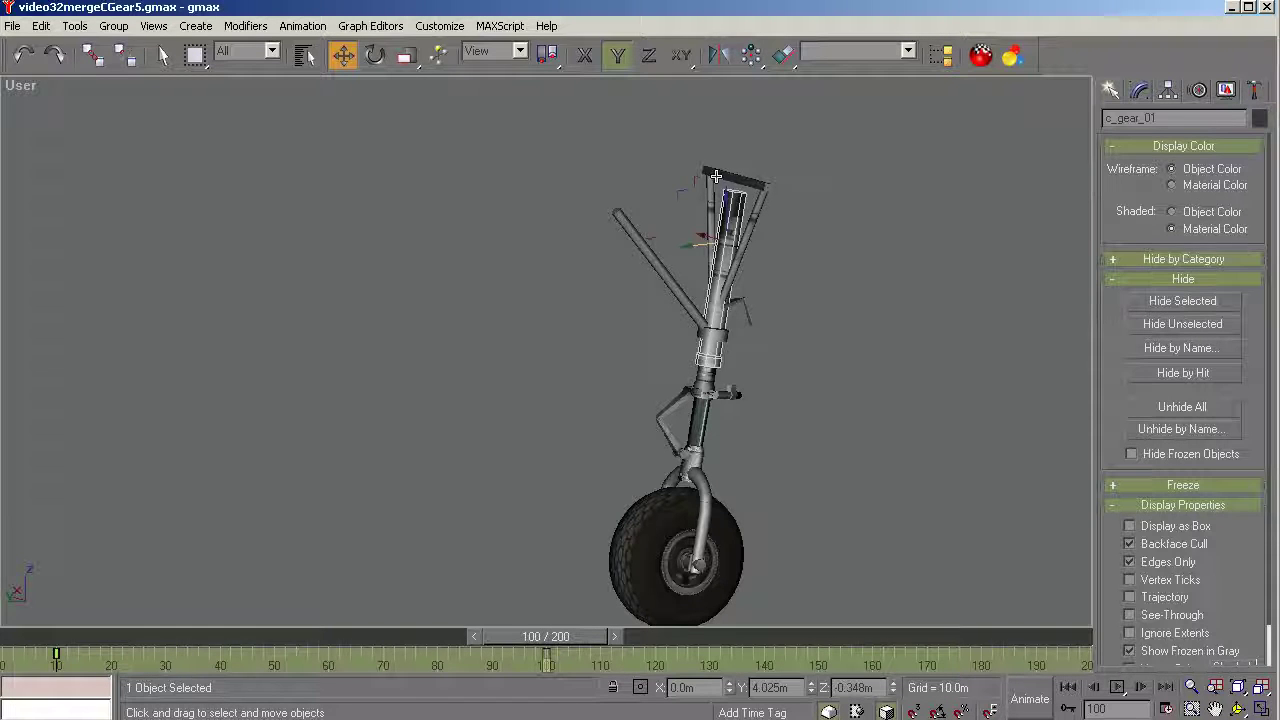
pyautogui.click(831, 437)
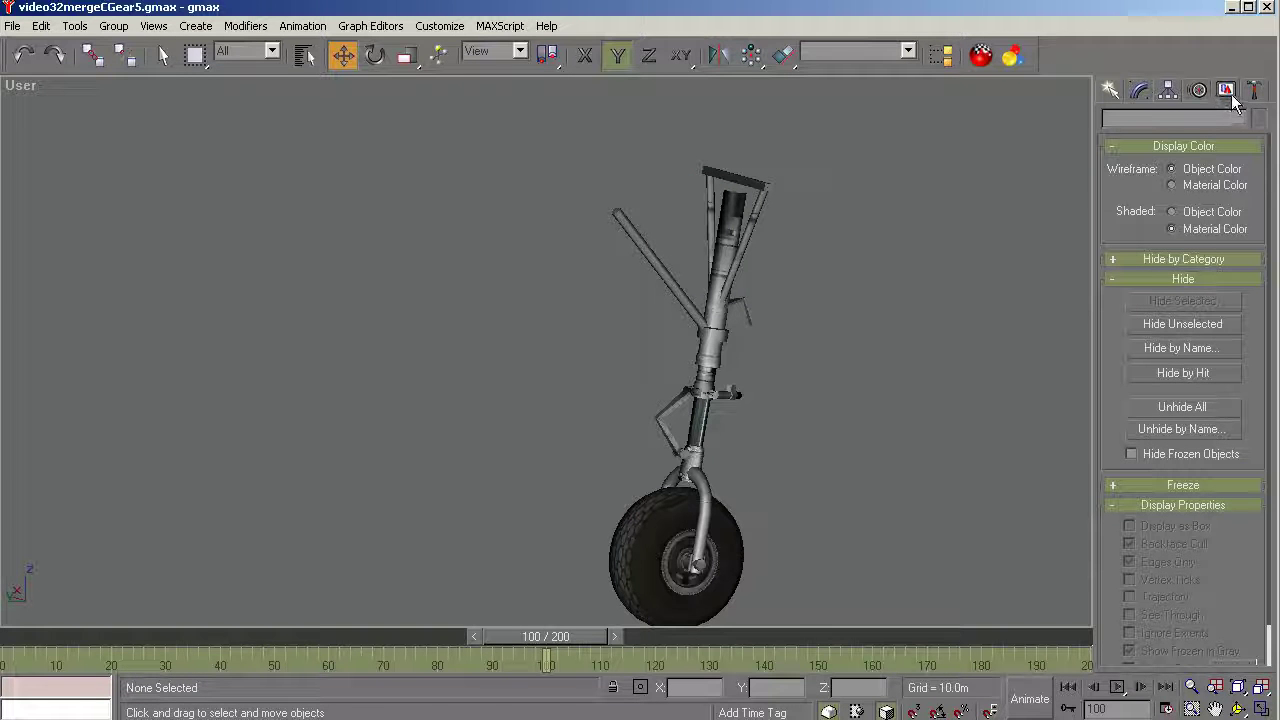
# Unhide All objects and orbit to view the fuselage, blueprint and extended nose gear
pyautogui.click(1172, 409)
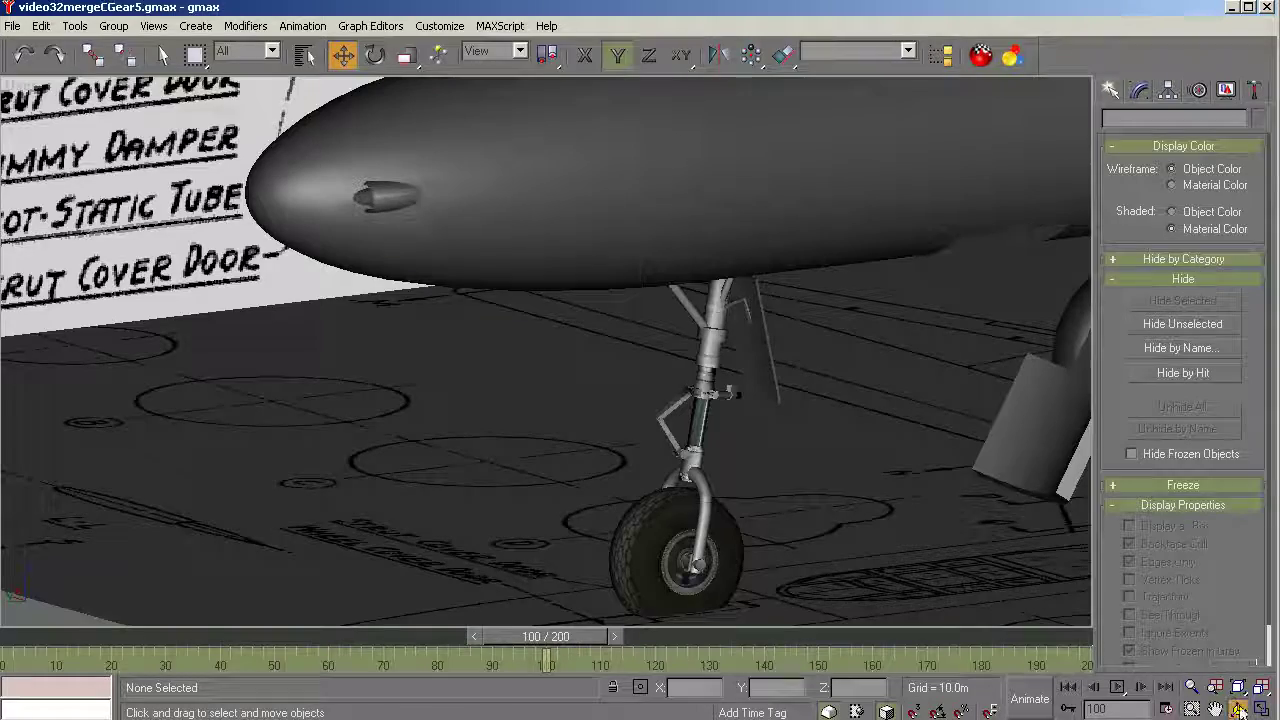
pyautogui.click(1238, 708)
pyautogui.moveTo(571, 486); pyautogui.dragTo(538, 463)
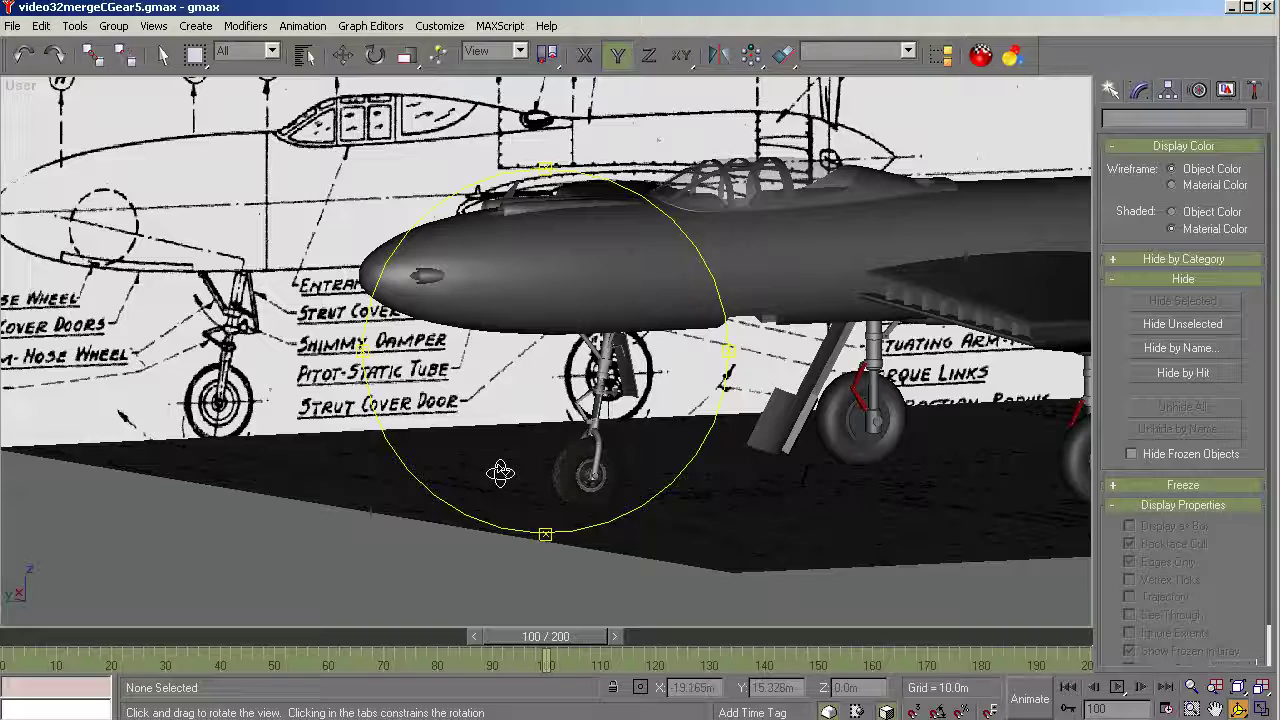
pyautogui.moveTo(529, 471); pyautogui.dragTo(543, 469)
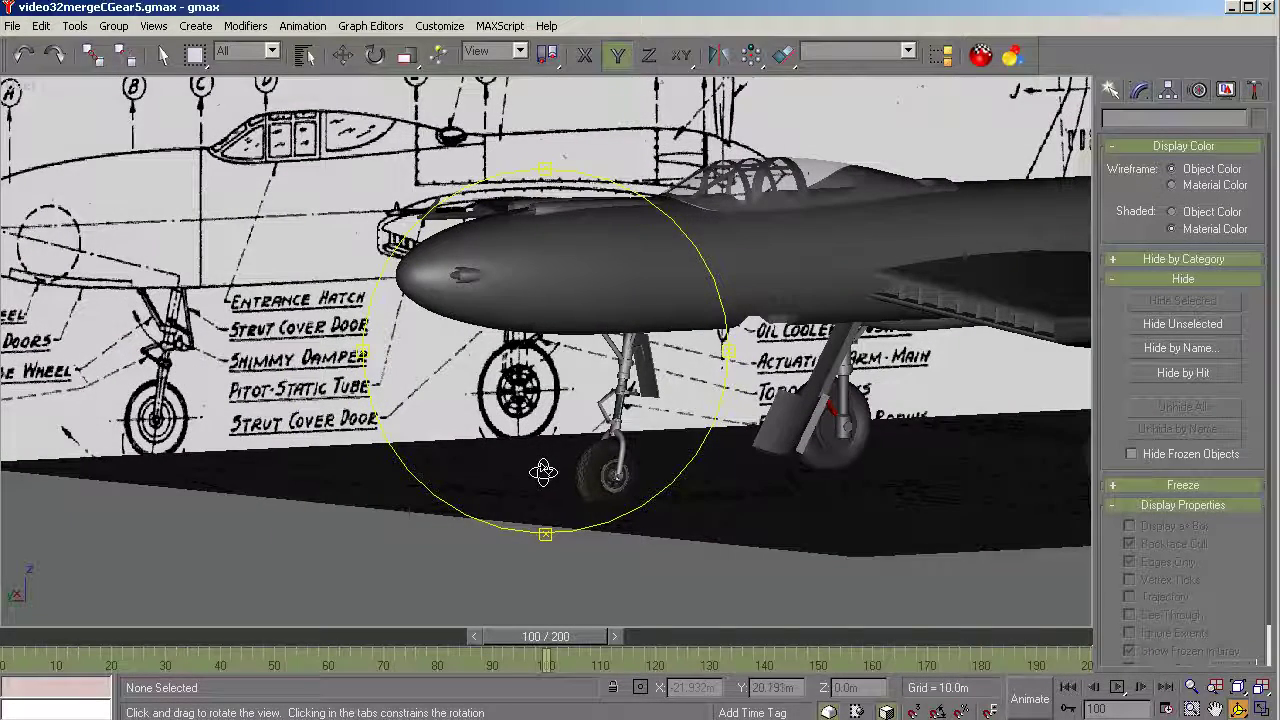